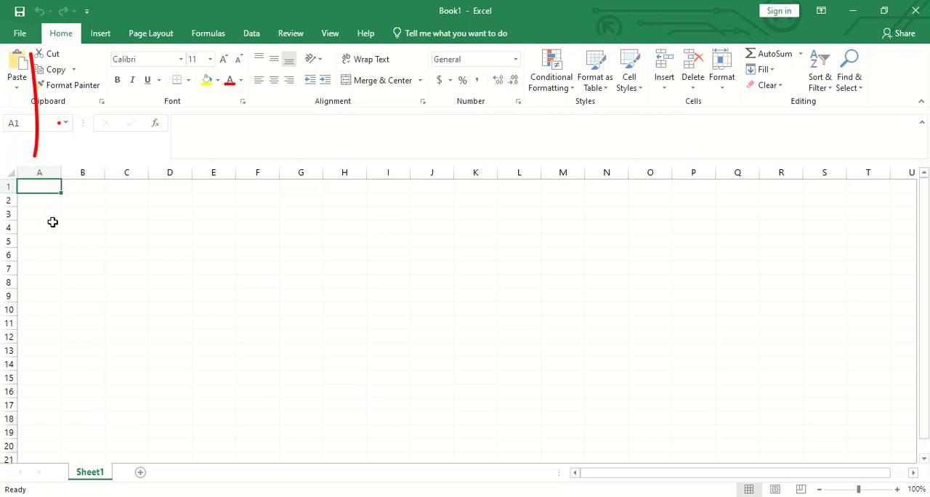
- Select row 2, column B and the cells G10, G9 and B7 in turn to examine their cell references
click(7, 201)
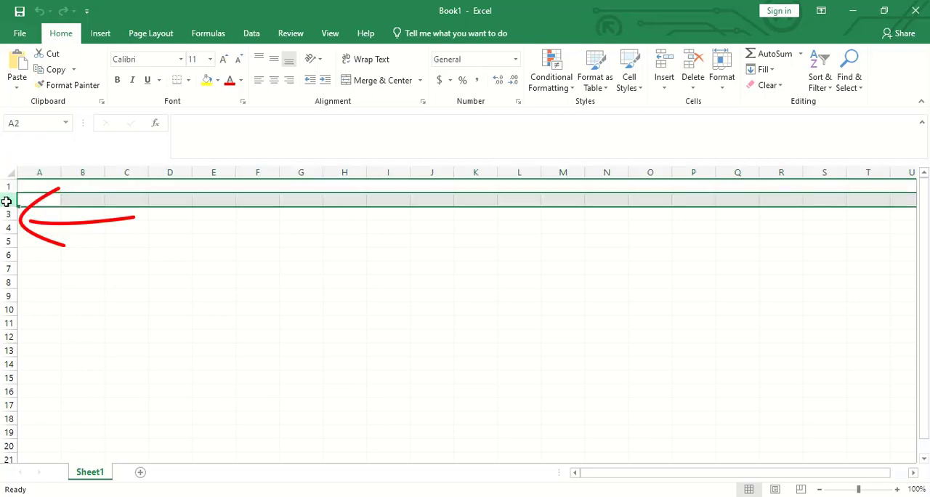
click(76, 172)
click(316, 307)
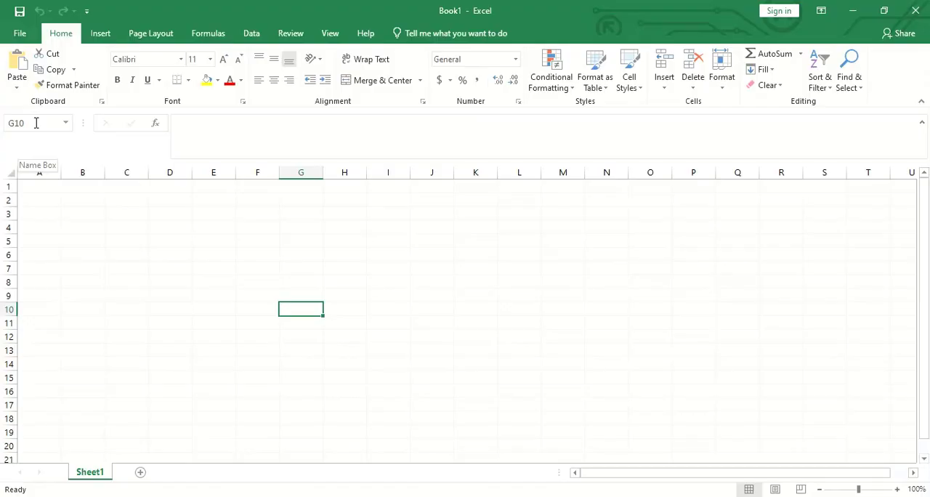
click(36, 122)
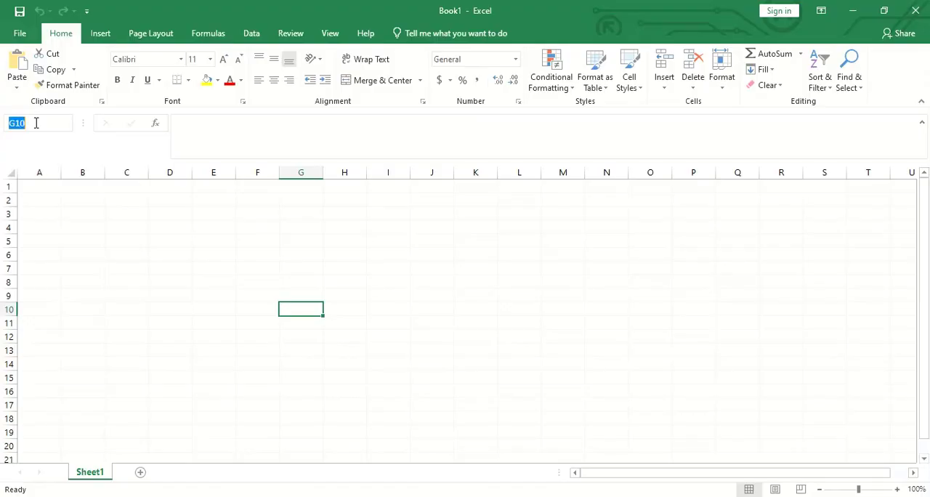
click(311, 331)
click(307, 296)
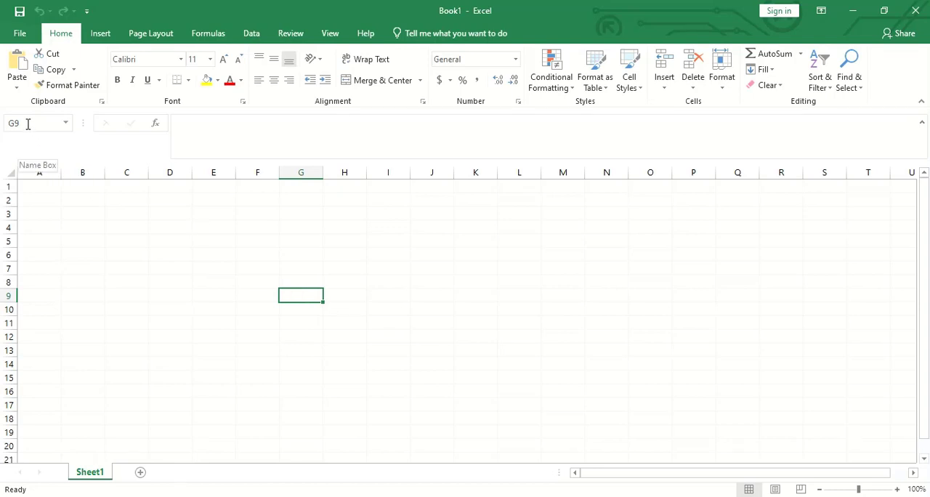
click(87, 270)
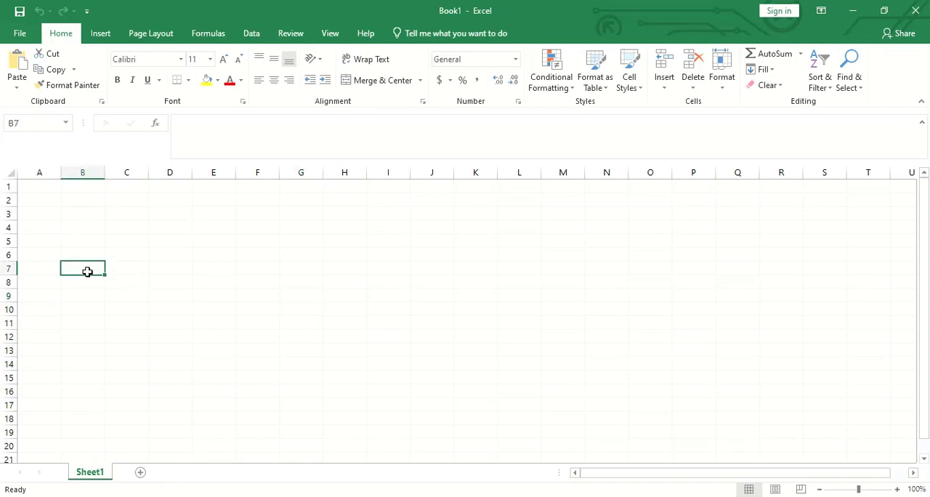
- Jump from B7 to cell A1 by entering its cell reference
click(16, 124)
key(BackSpace)
text(a1)
key(Return)
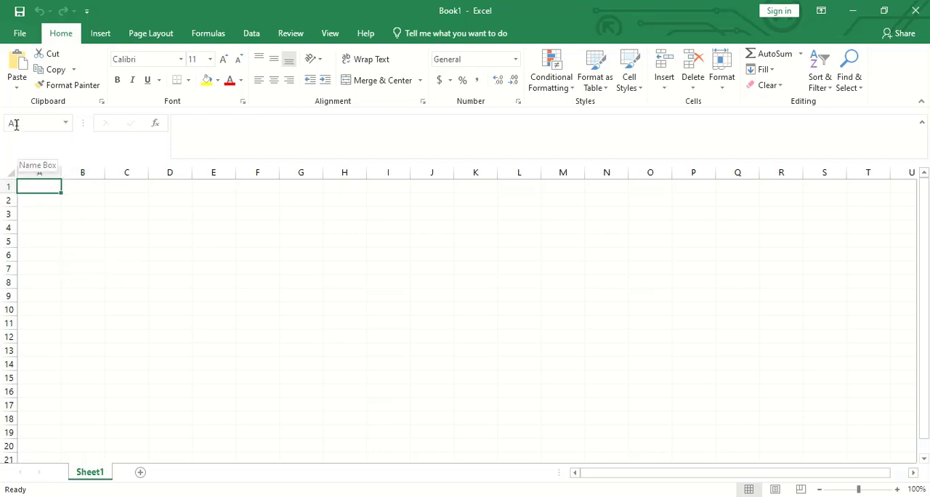
- Enter the column headers "Sl No." in A1 and "Product Name" in B1
click(216, 136)
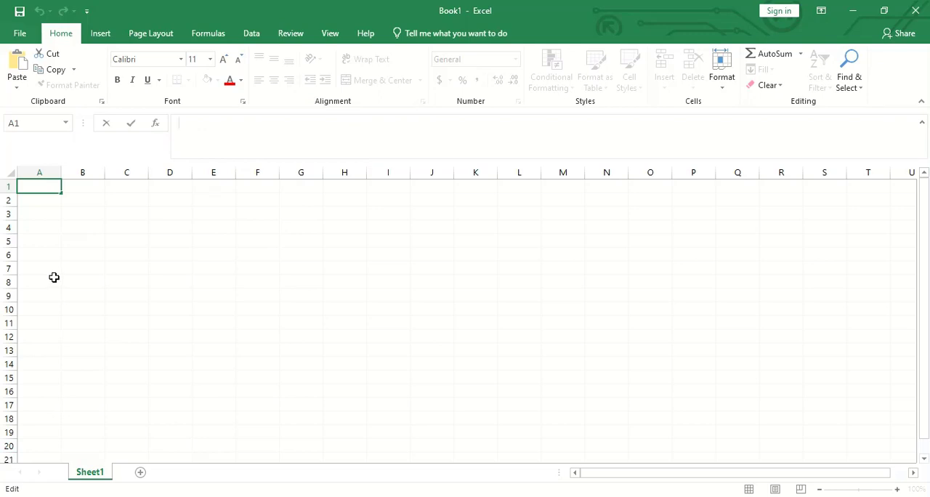
click(37, 225)
click(44, 185)
text(Sl No.)
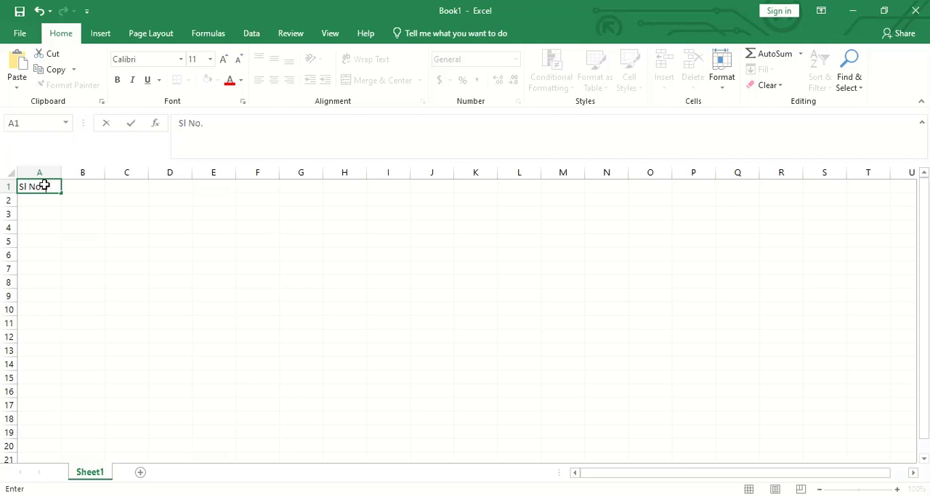
key(Tab)
text(P)
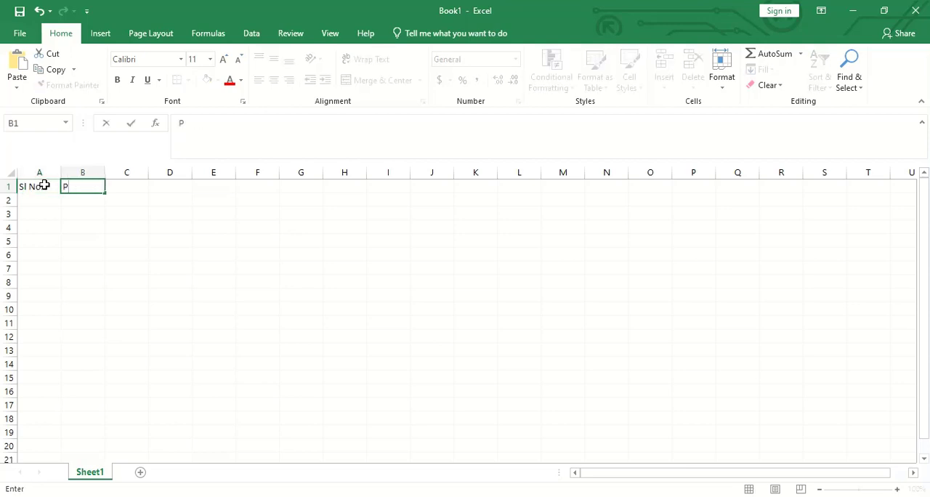
text(roduct Name)
key(Tab)
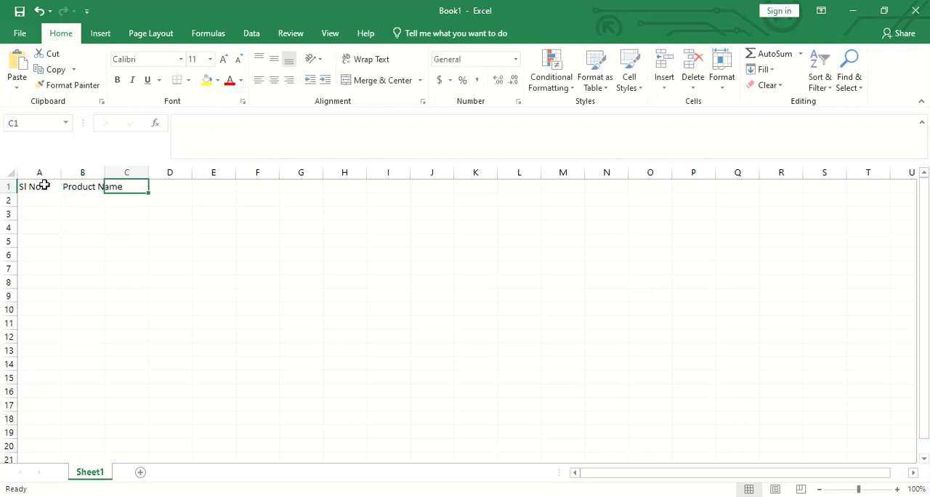
- Continue the header row with "Class" in C1 and "Qty." in D1
text(Class)
key(Tab)
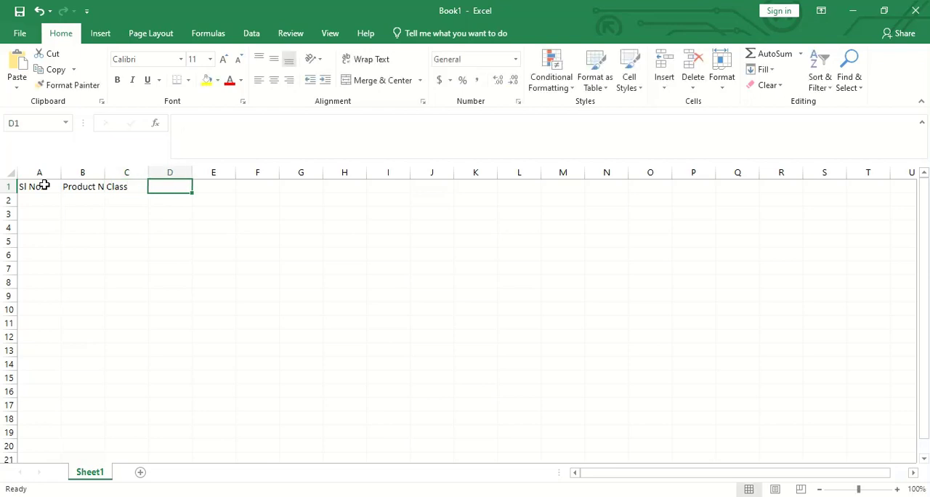
text(Q)
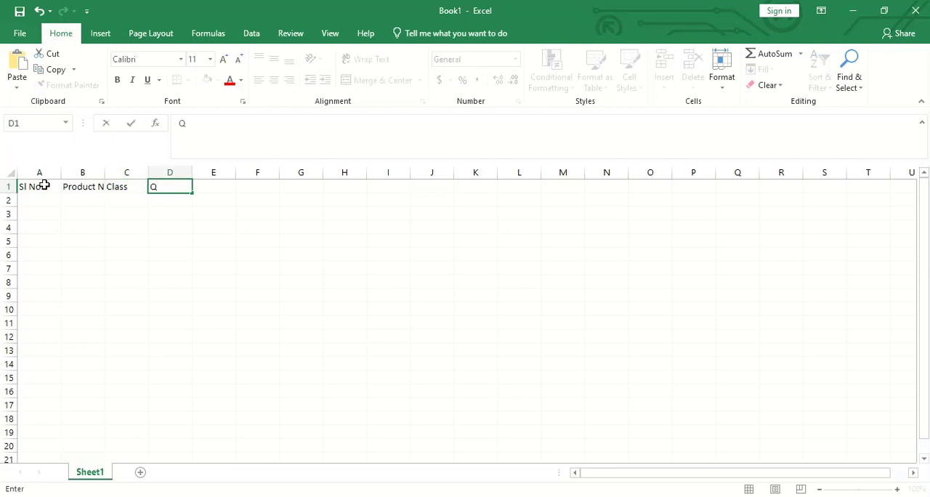
text(ut)
key(BackSpace)
text(ty.)
key(Tab)
- Enter the serial numbers 1 in A2 and 2 in A3 under the Sl No. header
key(Left)
key(Left)
key(Left)
key(Left)
key(Down)
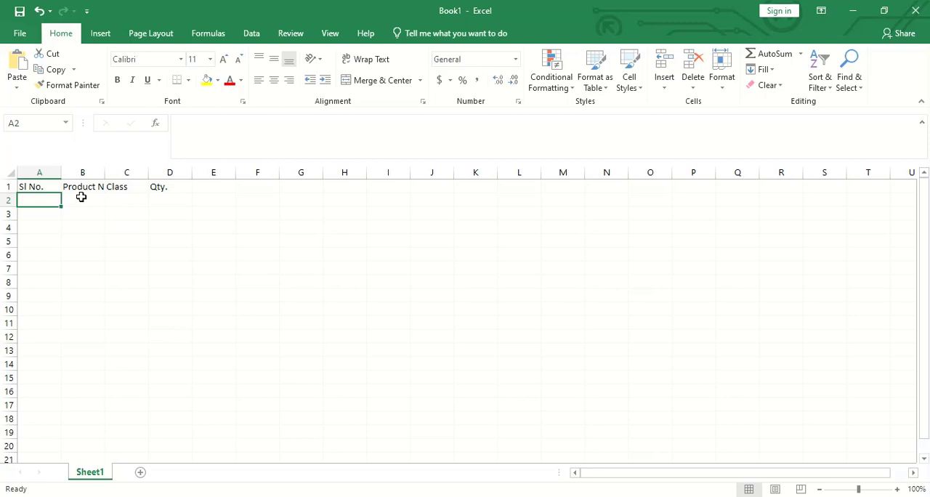
click(119, 195)
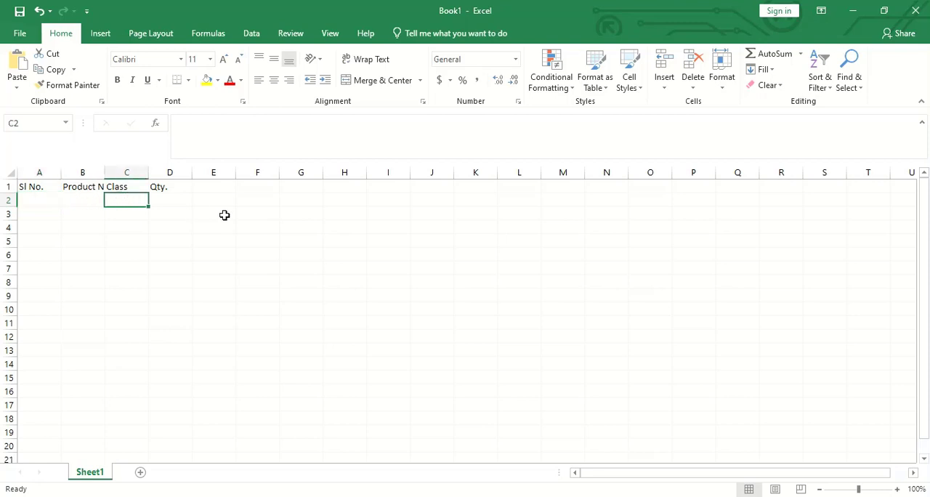
click(181, 203)
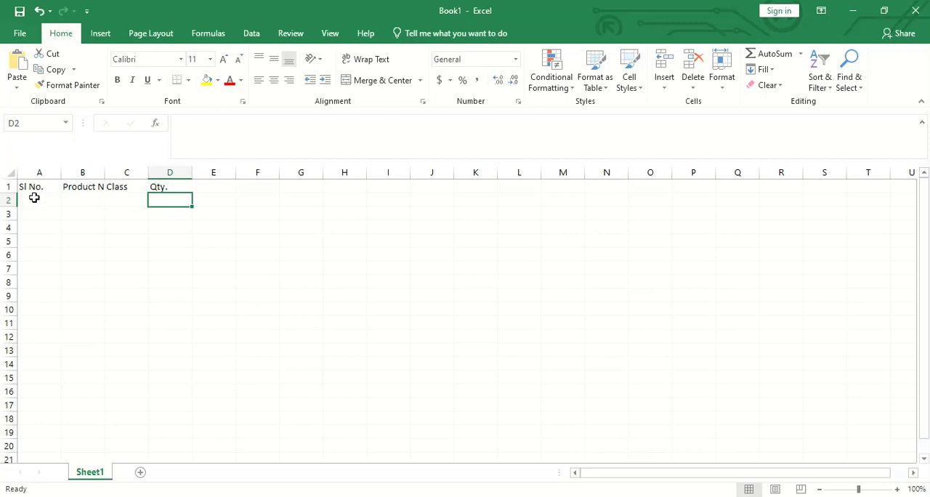
click(35, 198)
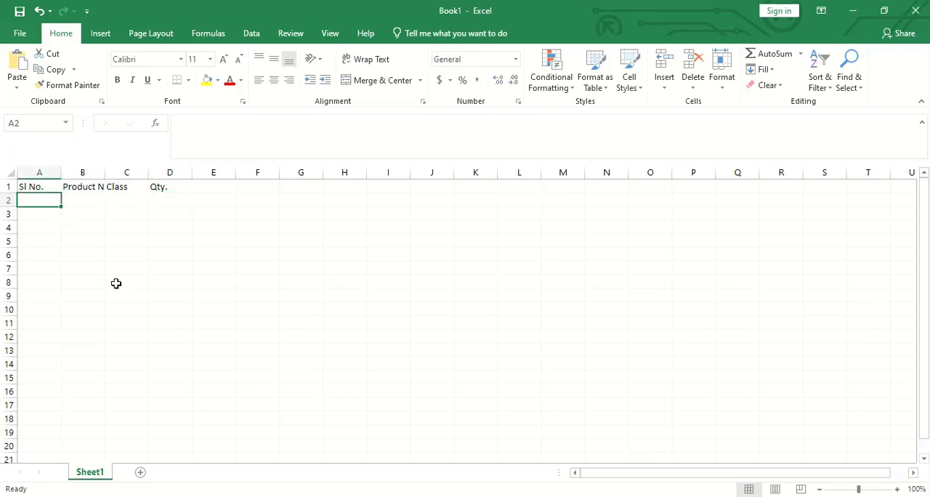
text(1)
key(Up)
key(Down)
key(Down)
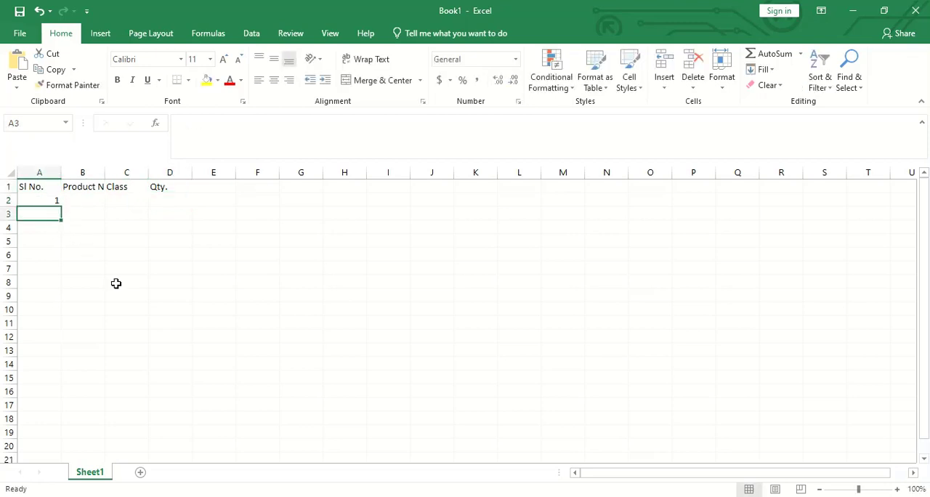
text(2)
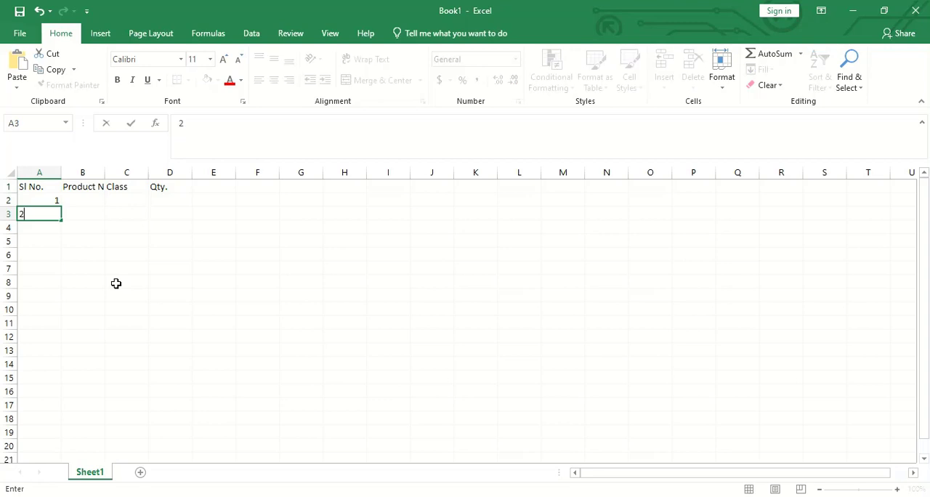
key(Return)
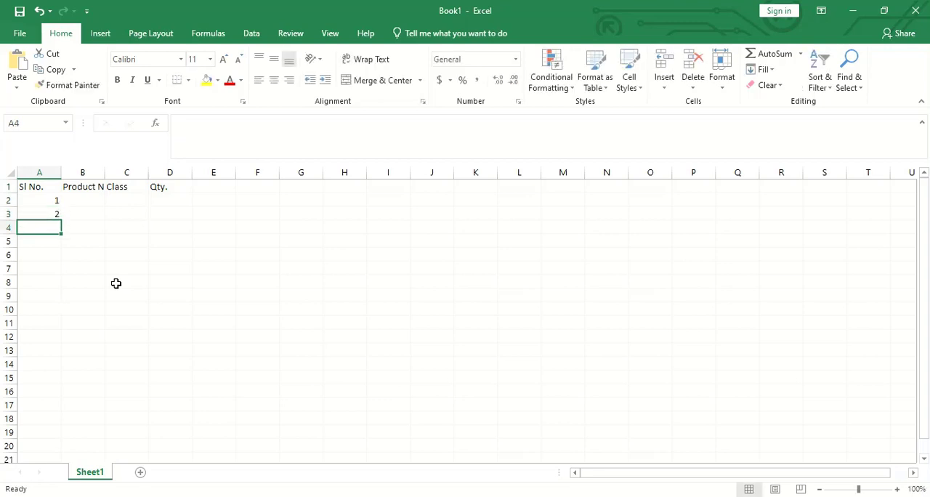
key(Tab)
key(Up)
key(Right)
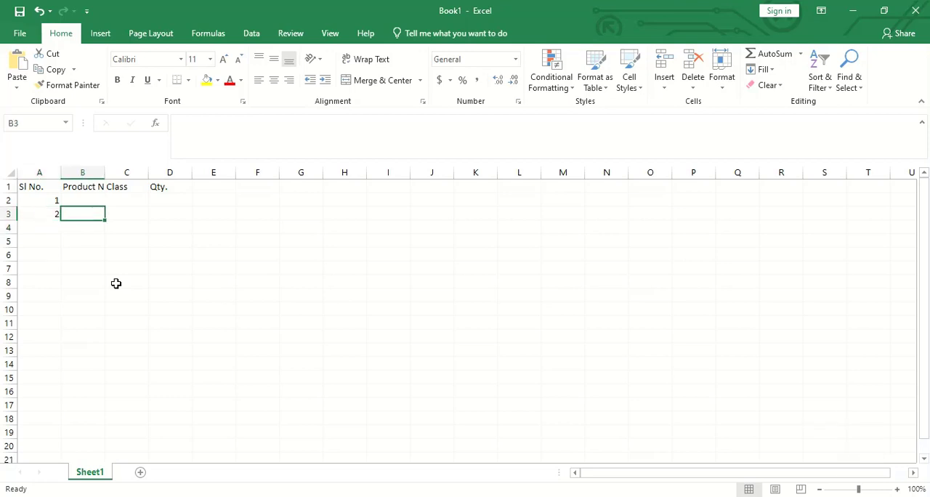
key(Left)
key(Down)
key(Up)
key(Right)
key(Left)
key(Down)
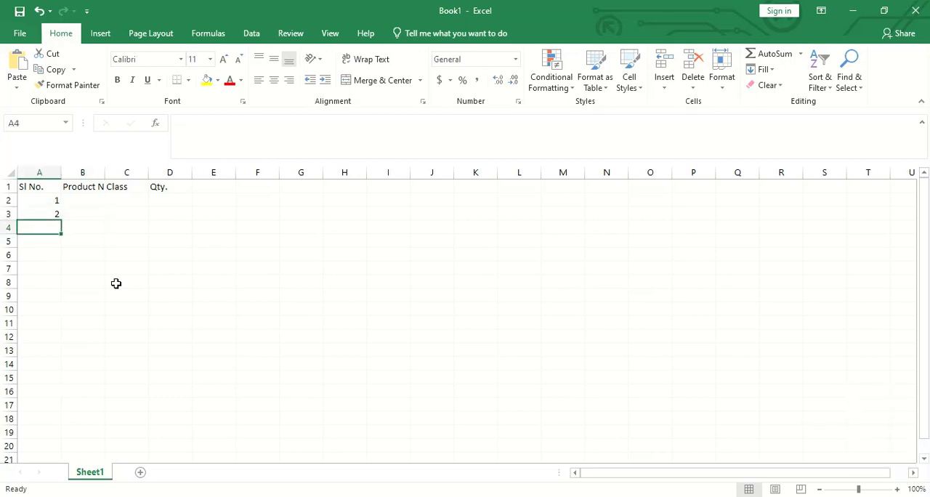
key(Right)
key(Right)
key(Right)
key(Right)
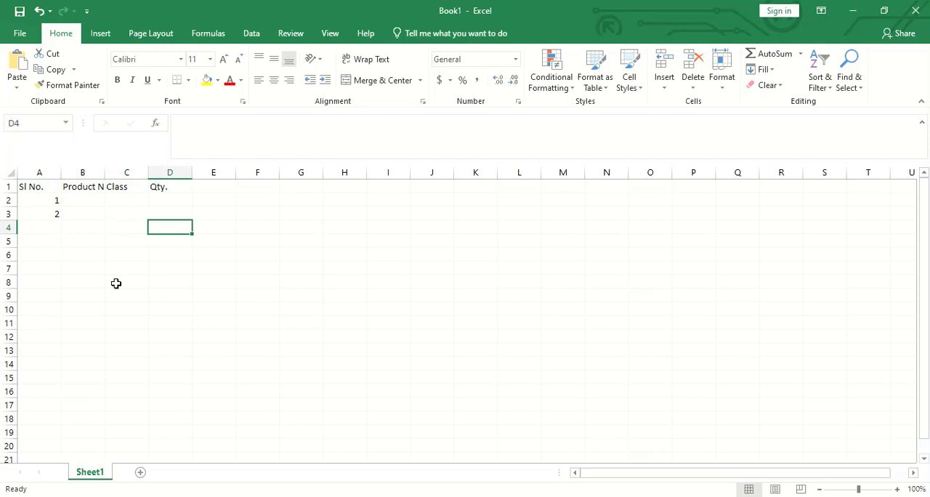
key(Left)
key(Left)
key(Left)
key(Down)
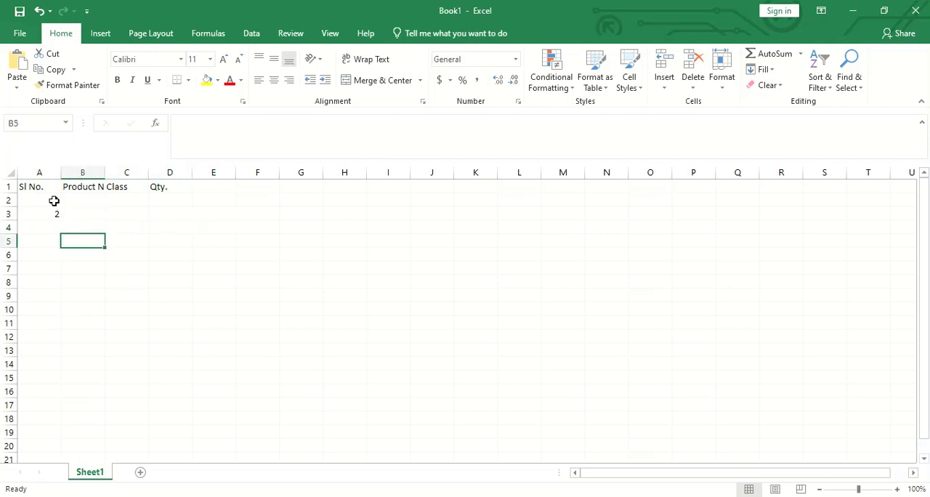
- Extend the serial numbers in A2:A3 as a fill series down to 15 in A16
click(54, 201)
drag(54, 201, 54, 210)
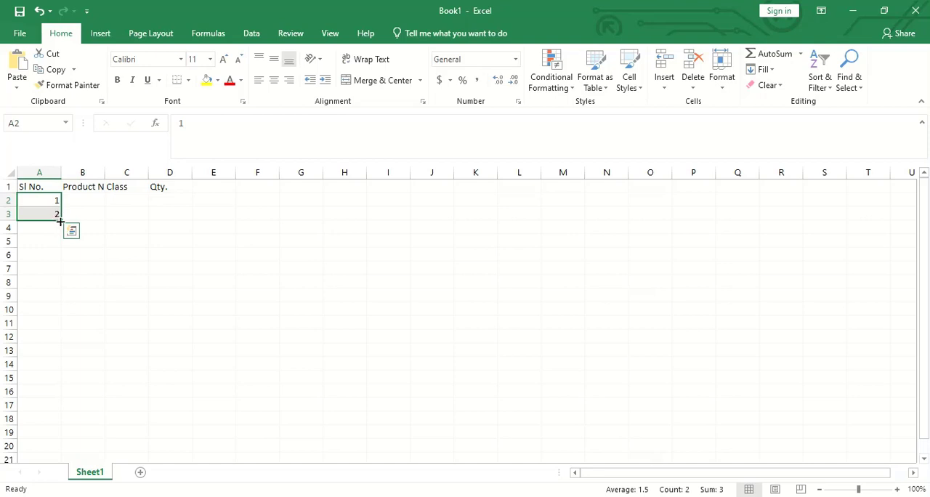
drag(61, 220, 64, 393)
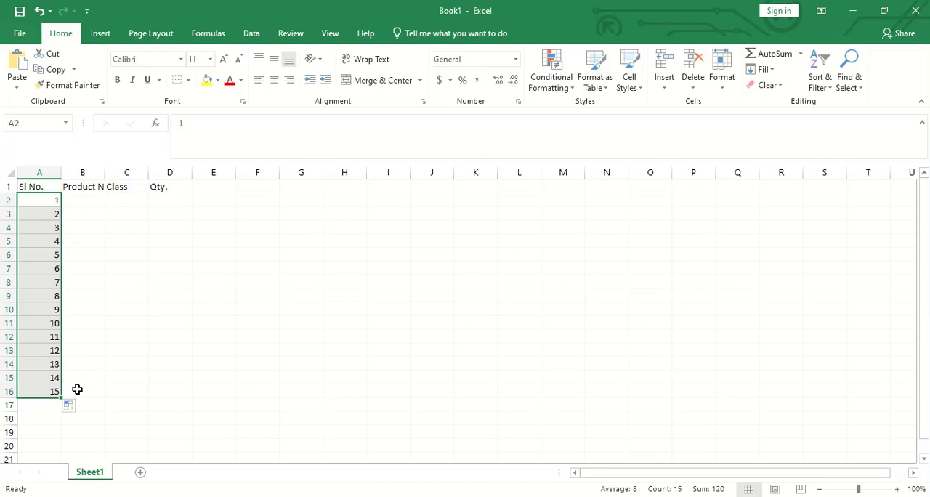
click(77, 390)
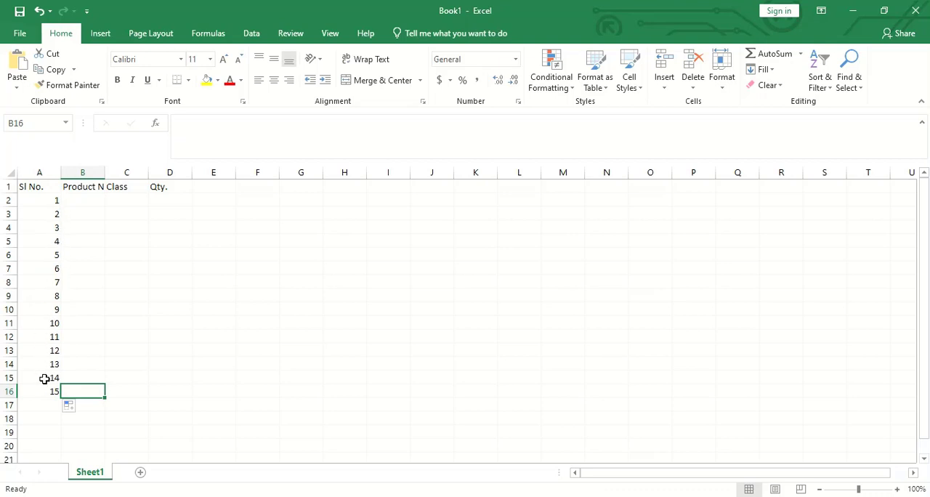
- AutoFit the width of column B to the full Product Name header
click(76, 199)
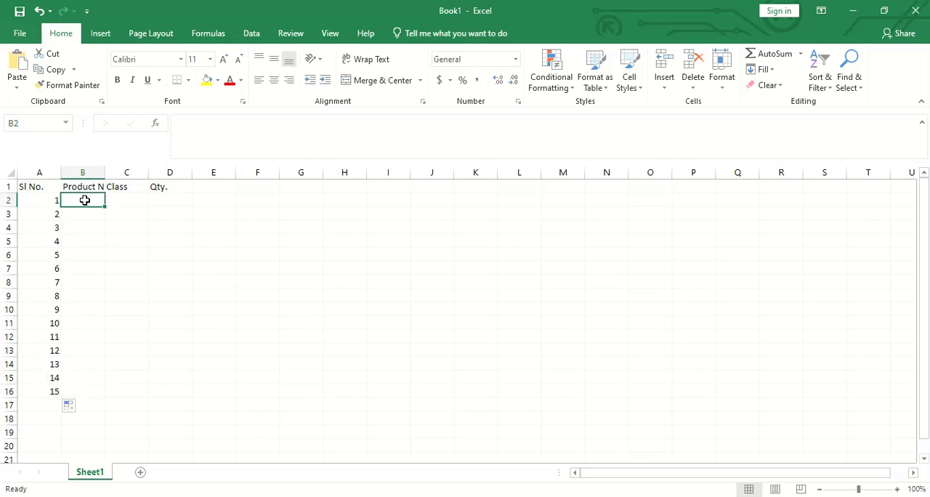
click(100, 186)
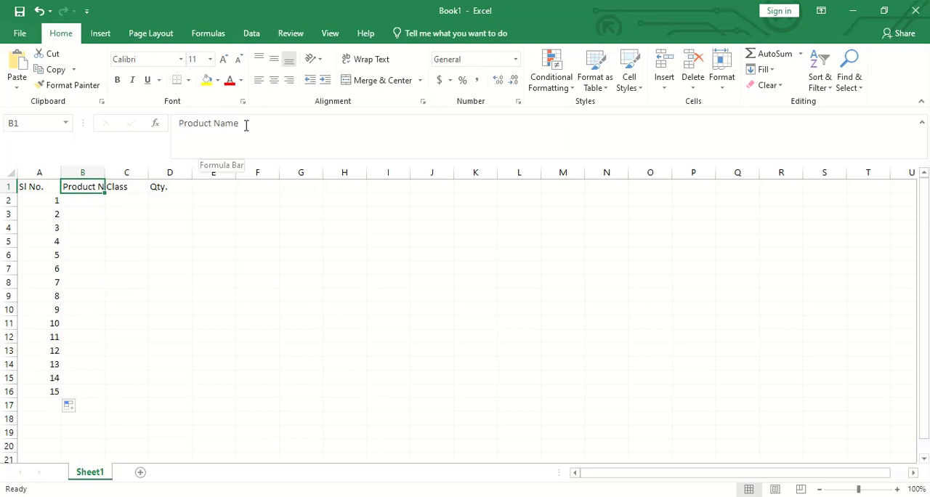
click(114, 216)
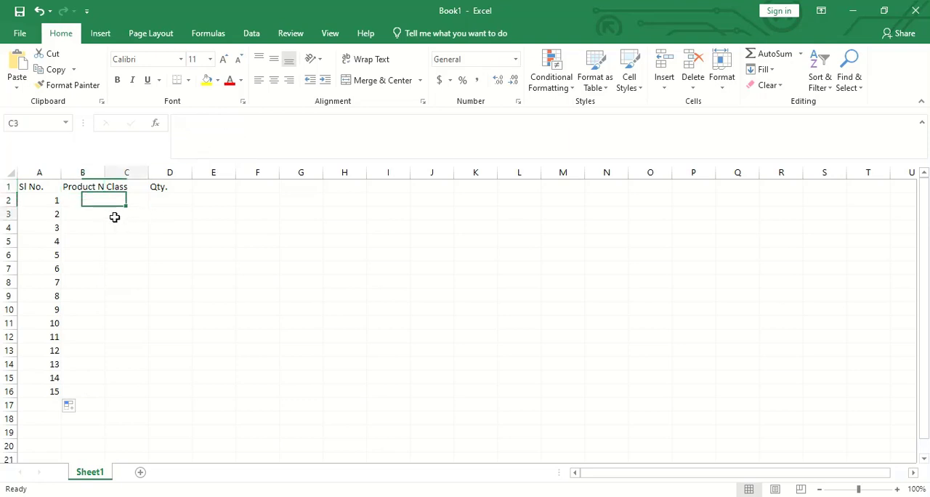
click(89, 189)
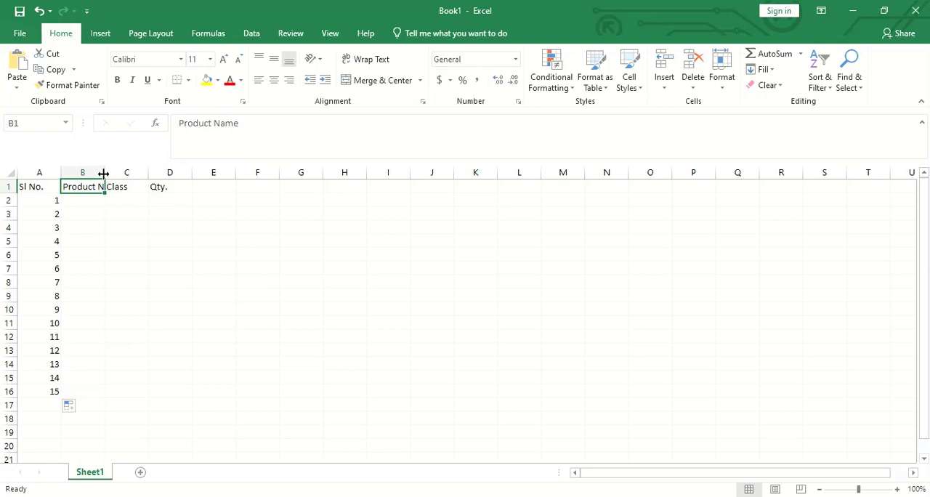
double_click(104, 174)
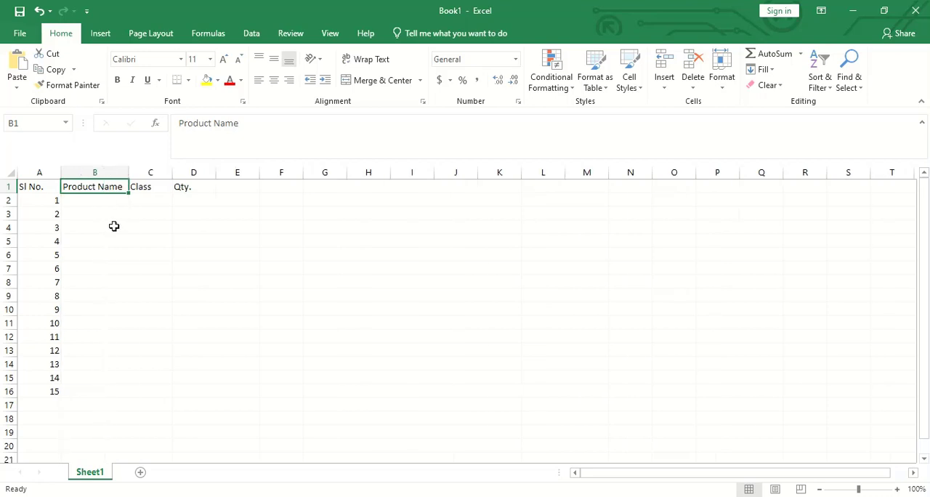
- Enter the product names "Beg", "Shirt", "Pent" and "Frock" in B2:B5
click(102, 202)
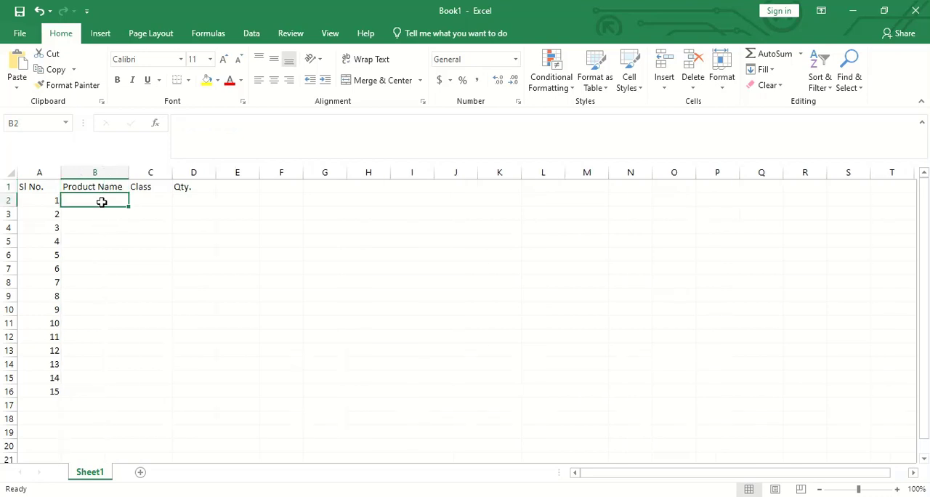
text(Beg)
key(Return)
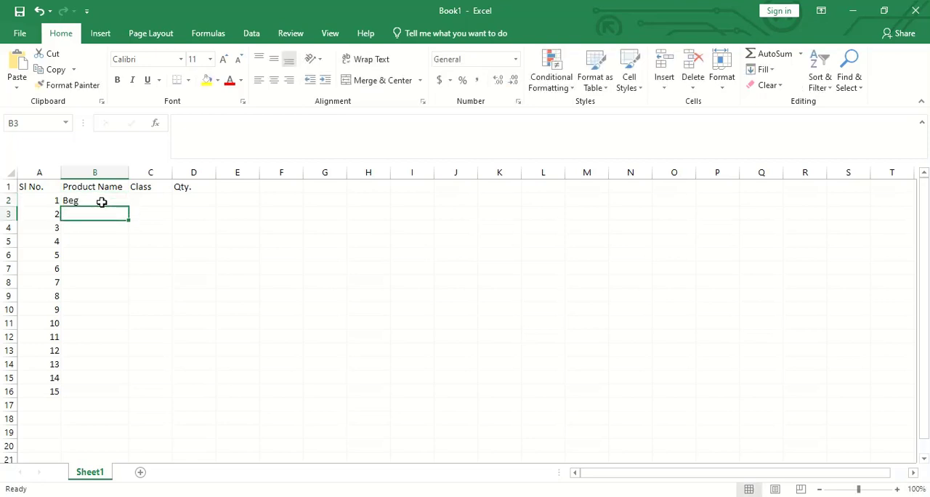
text(Shir)
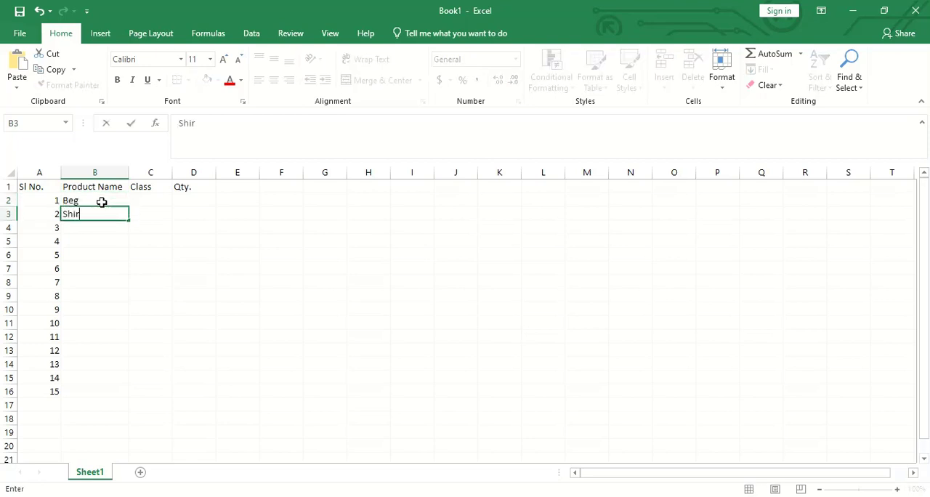
text(t)
key(Return)
text(Pent)
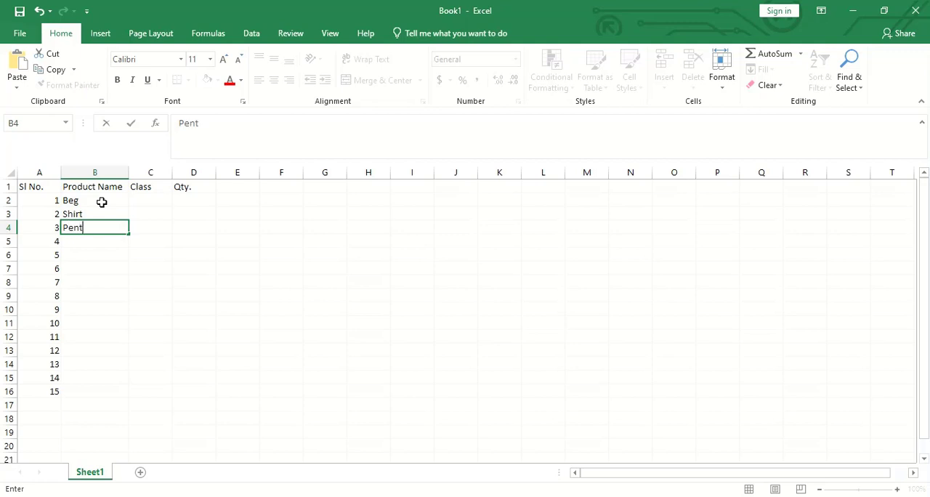
key(Return)
text(Fr)
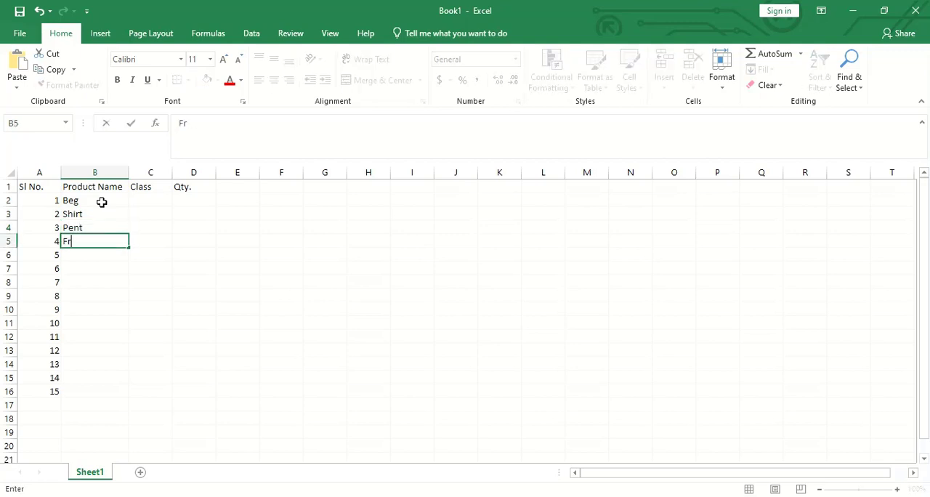
text(ock)
key(Return)
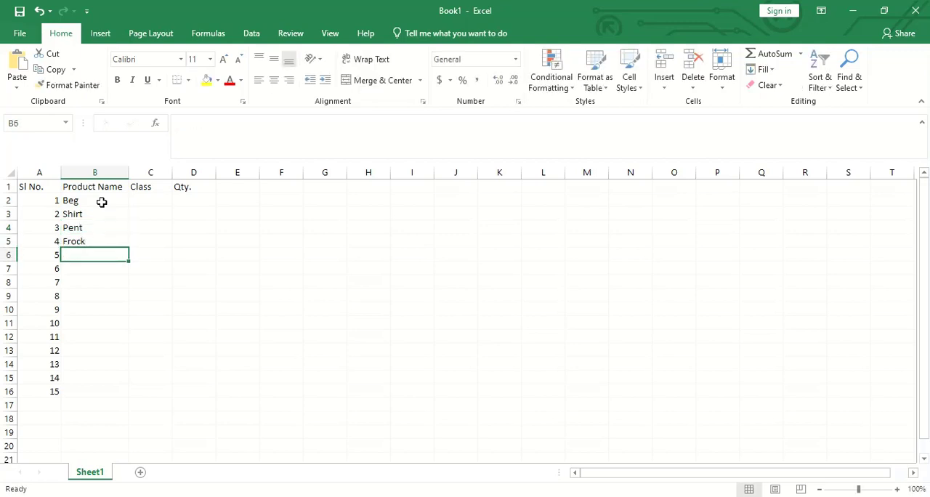
- Continue the product names with "School Shoe" in B6 and "School Beg" in B7
text(Schoo)
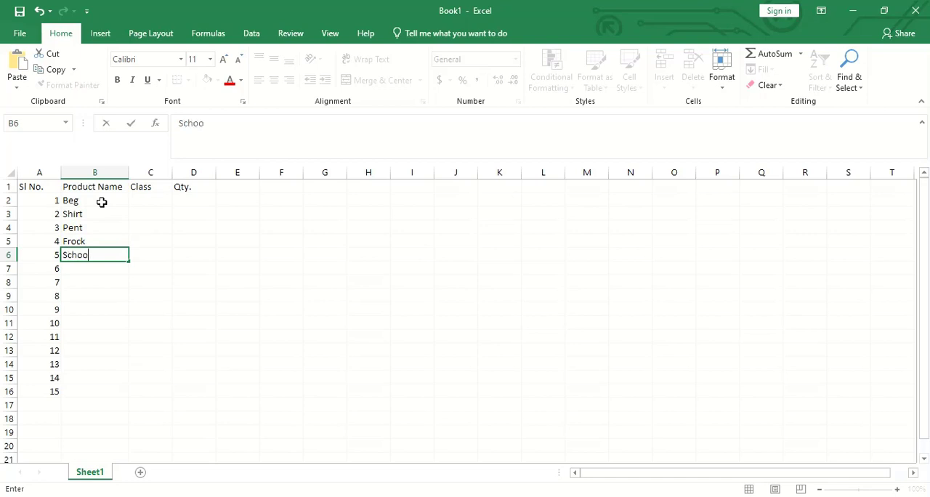
text(l Shoe)
key(Return)
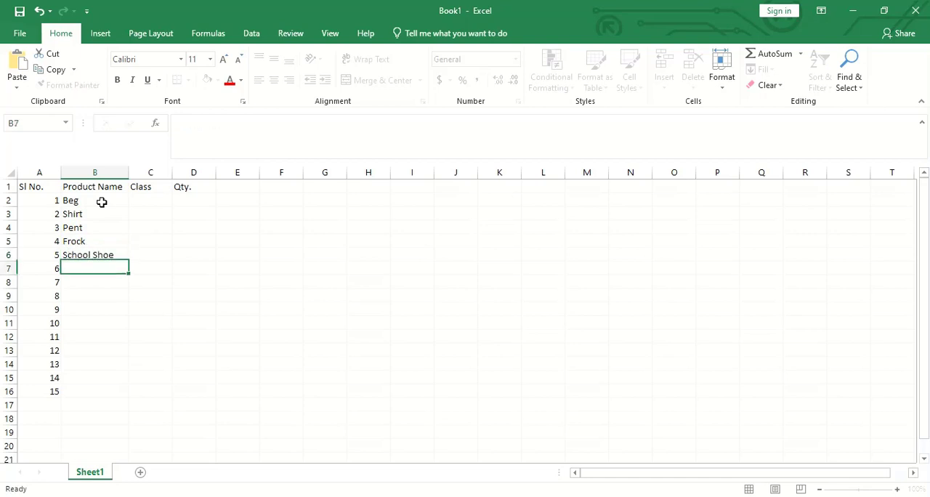
text(School Shoe)
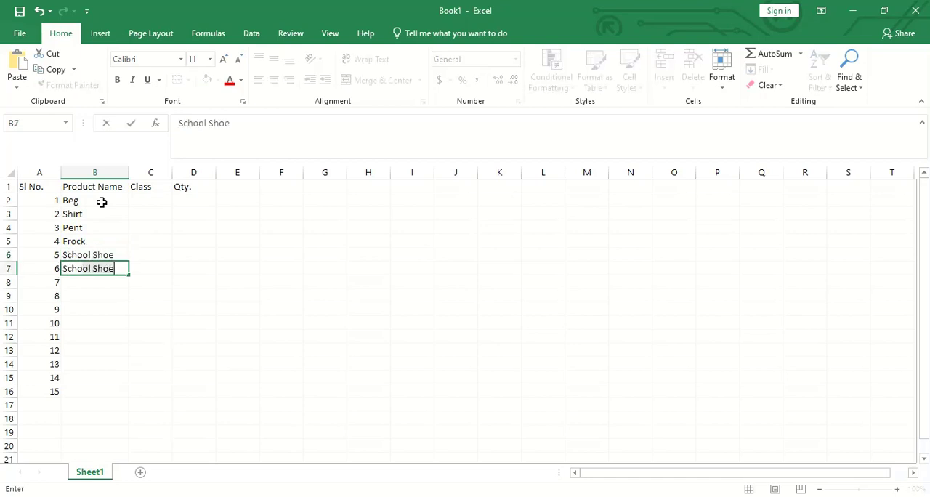
key(BackSpace)
key(BackSpace)
key(BackSpace)
key(BackSpace)
text(Beg)
key(Return)
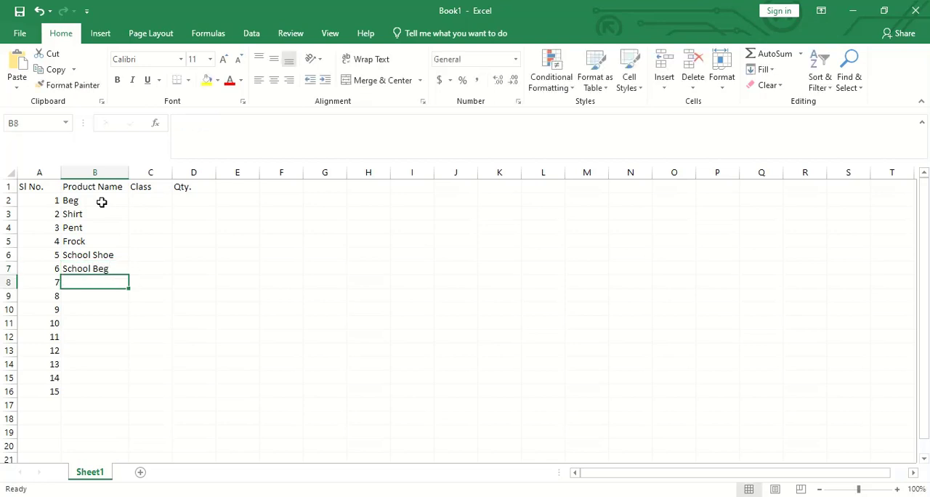
- Add the product names "Books", "Pencil" and "Pen" in B8:B10
text(Books)
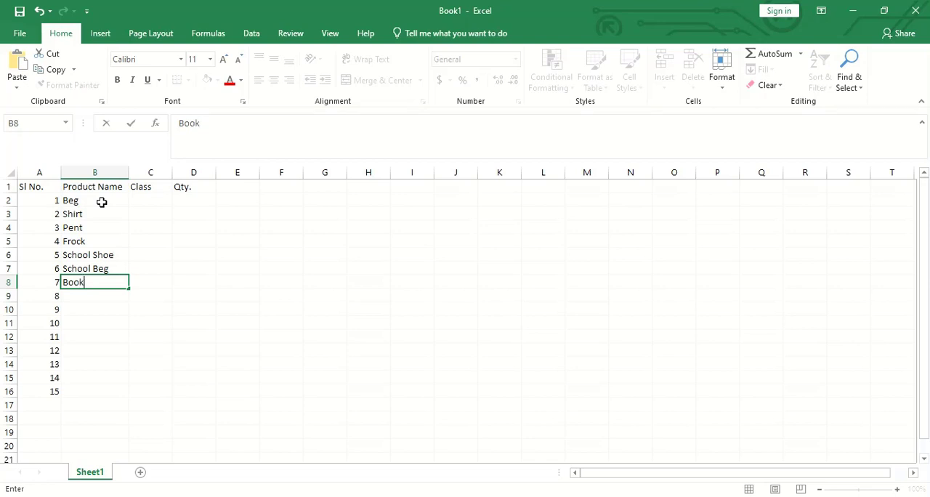
key(Return)
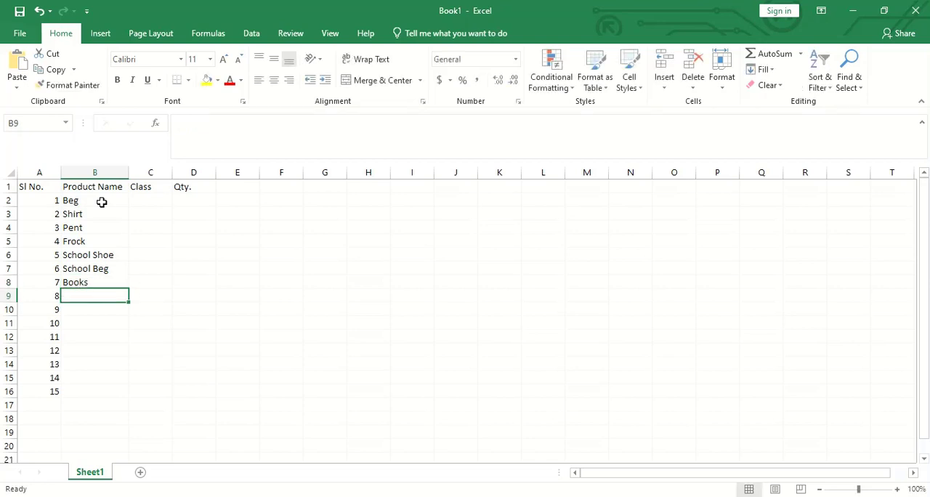
text(Pencil)
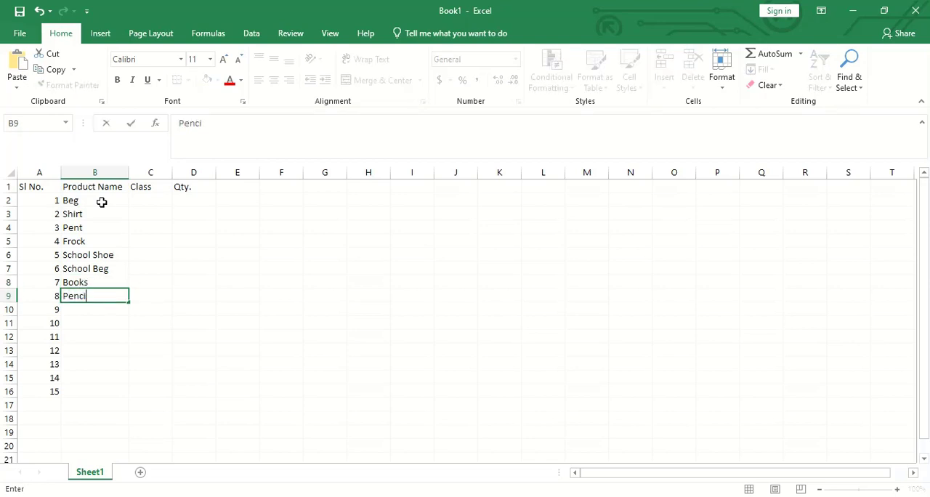
key(Return)
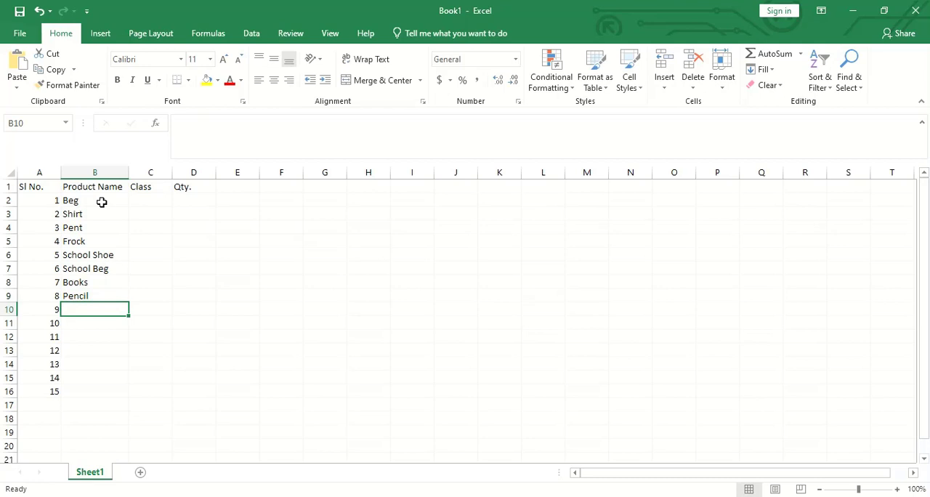
text(Pen)
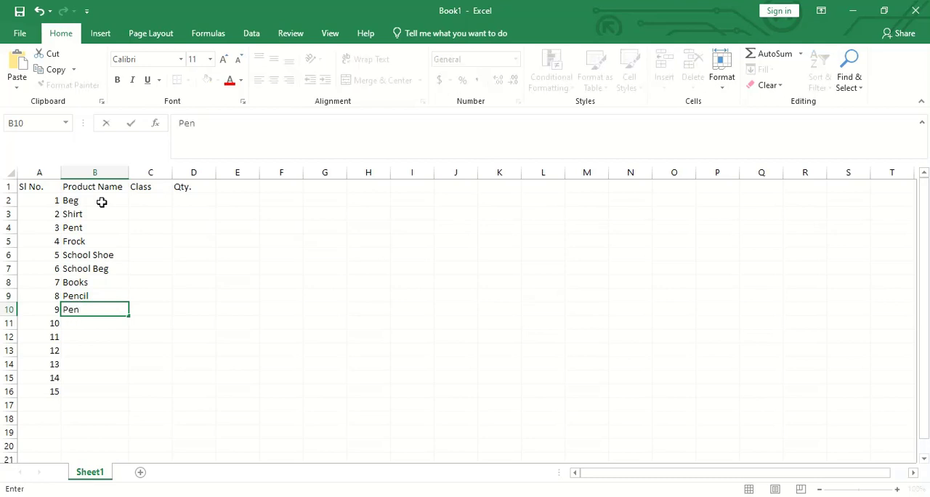
key(Return)
- Delete the unused serial numbers 10 to 15 from A11:A16
drag(54, 324, 54, 391)
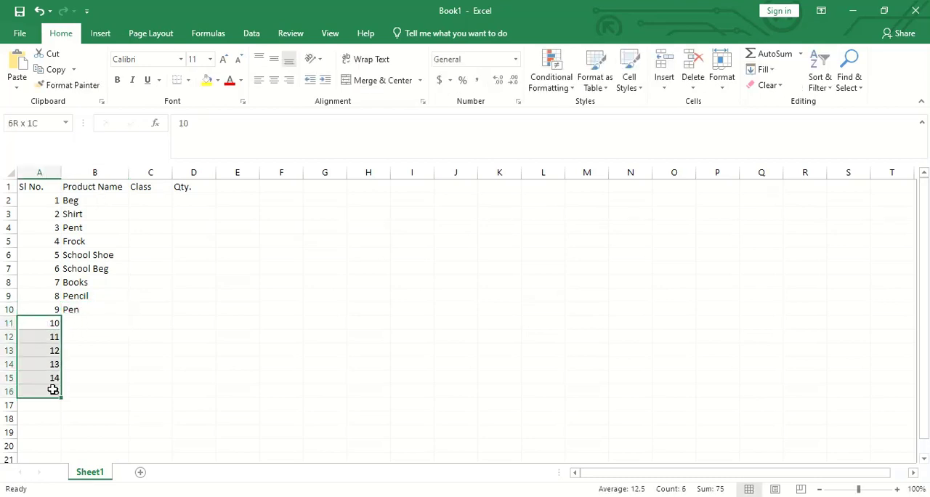
key(Delete)
click(138, 363)
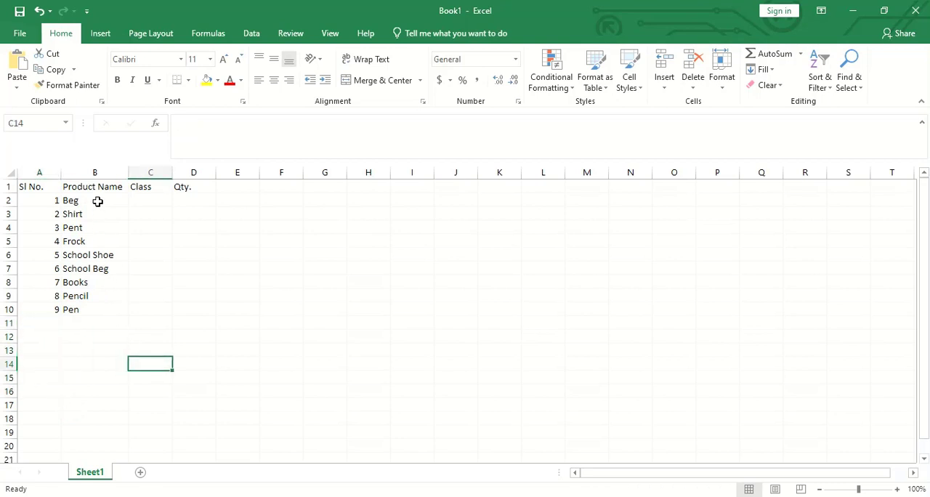
- Enter the class values 3, 2, 1, 5 and 8 in C2:C6
click(97, 202)
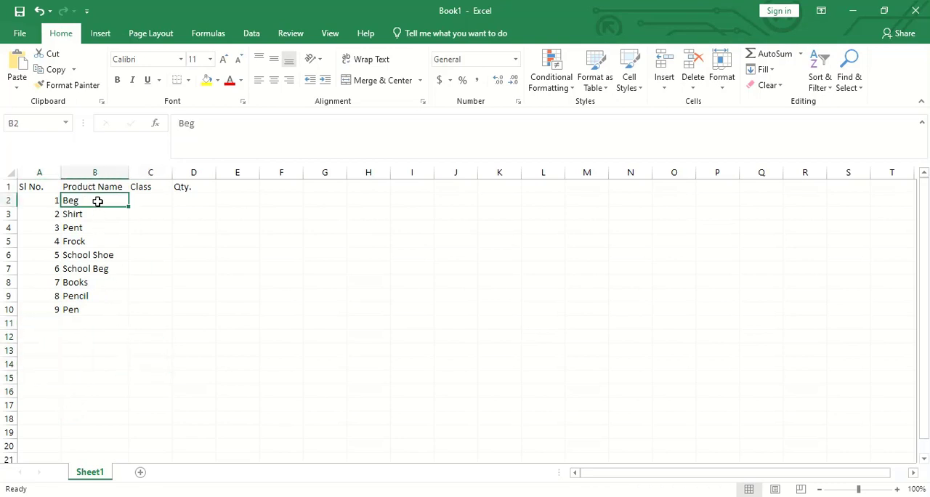
click(154, 201)
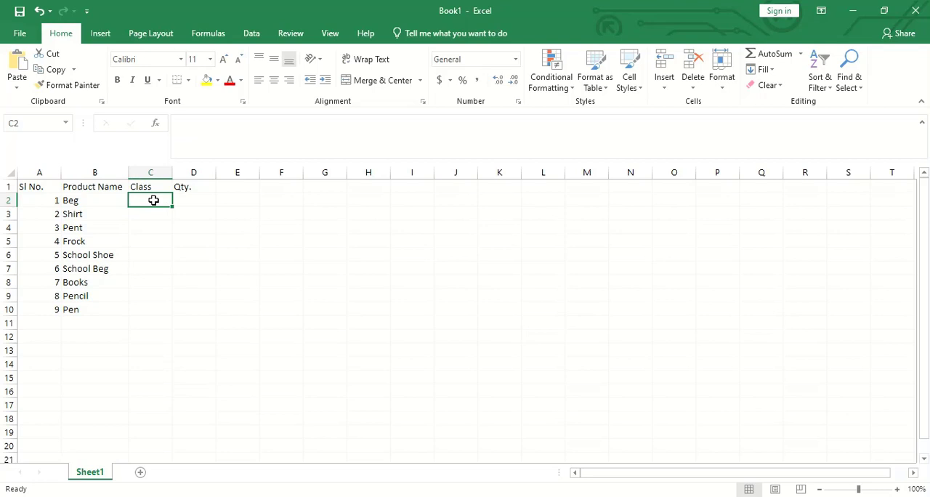
text(3)
key(Return)
text(2)
key(Return)
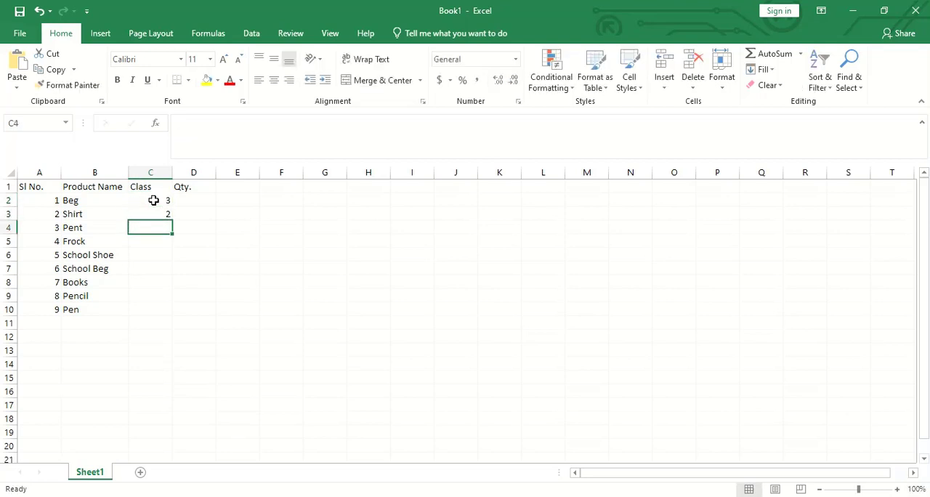
text(1)
key(Return)
text(5)
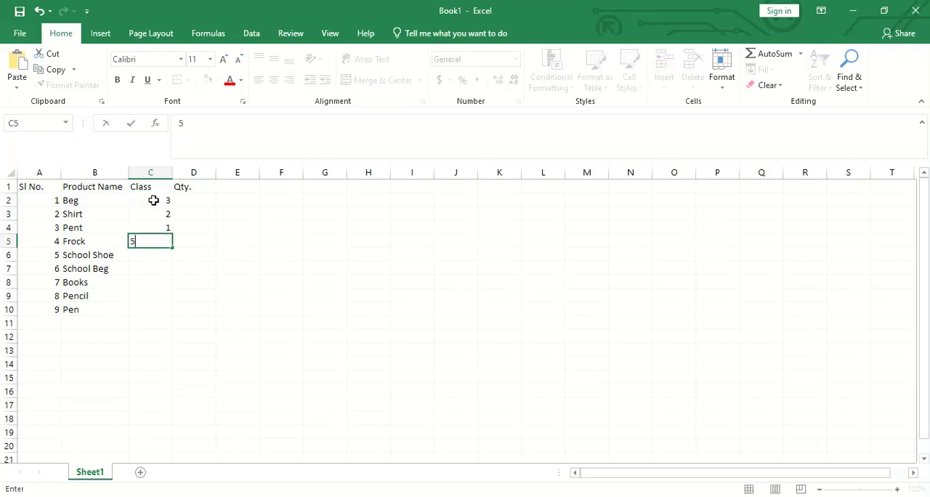
key(Return)
text(8)
key(Return)
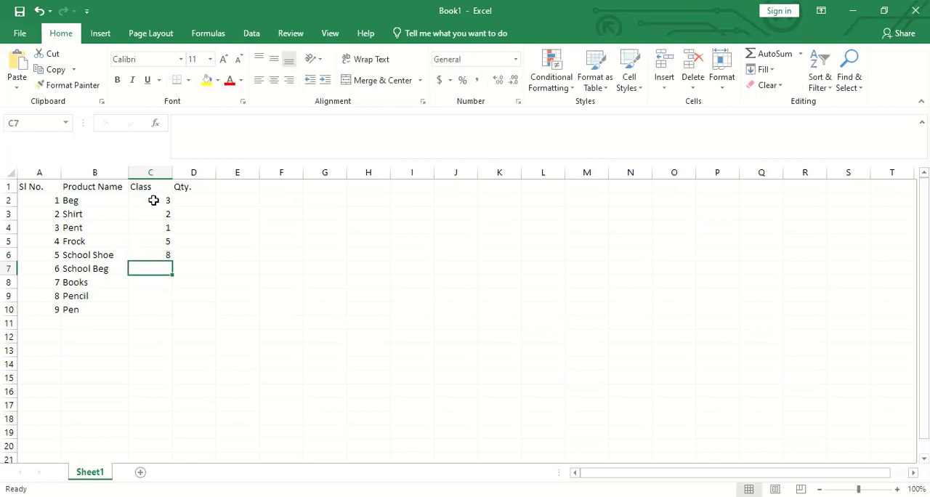
- Complete the Class column with 7, 6, 10 and 10 in C7:C10
text(7)
key(Return)
text(6)
key(Return)
text(10)
key(Return)
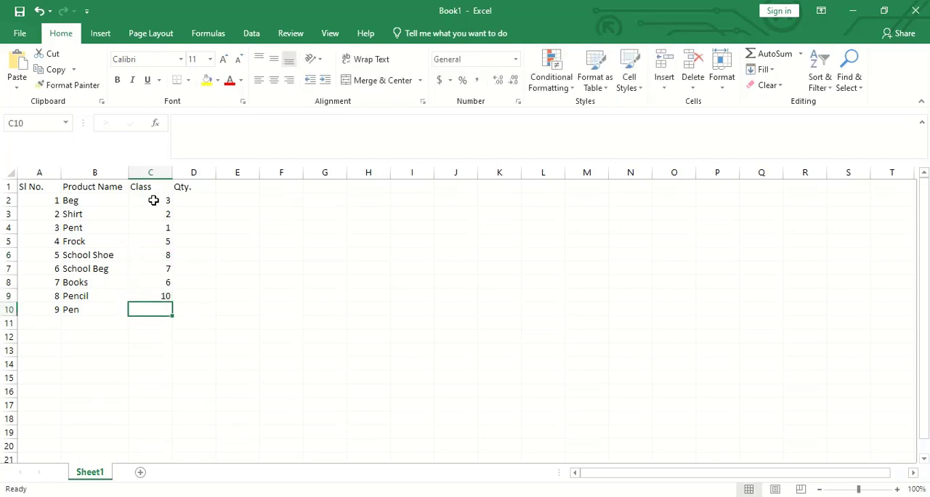
text(10)
key(Tab)
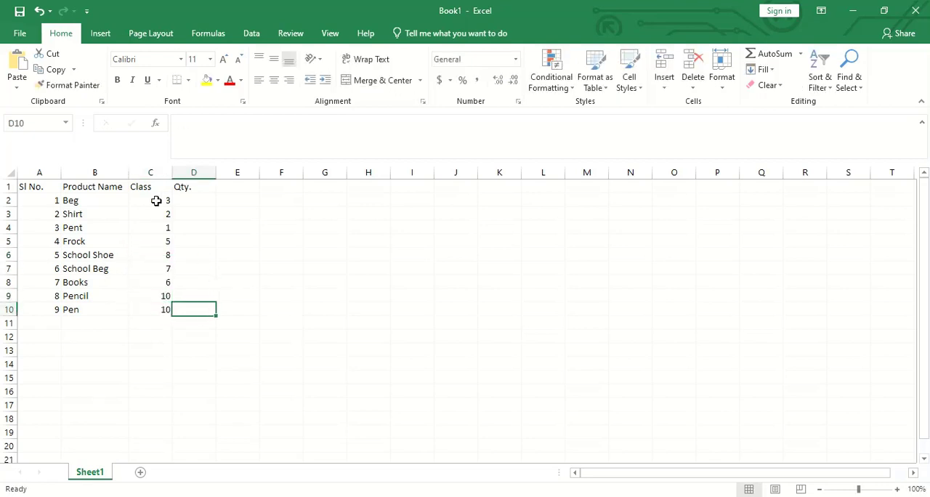
- Fill the Qty. cells D2:D10 with 30, 12, 11, 14, 1719, 20, 33, 45 and 11
click(203, 201)
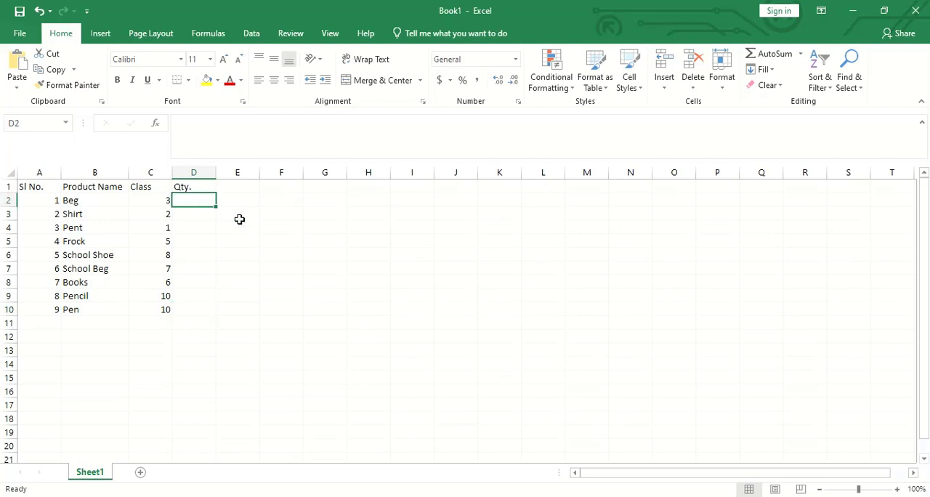
text(30)
key(Return)
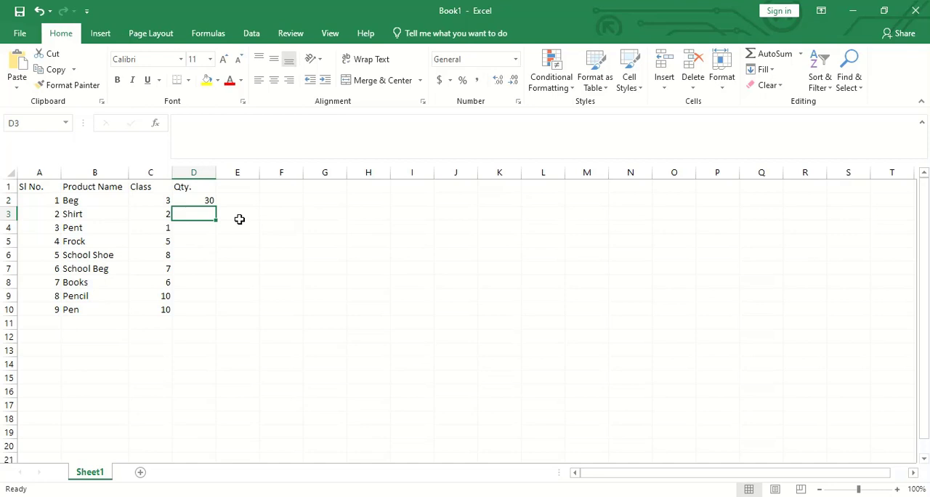
text(12)
key(Return)
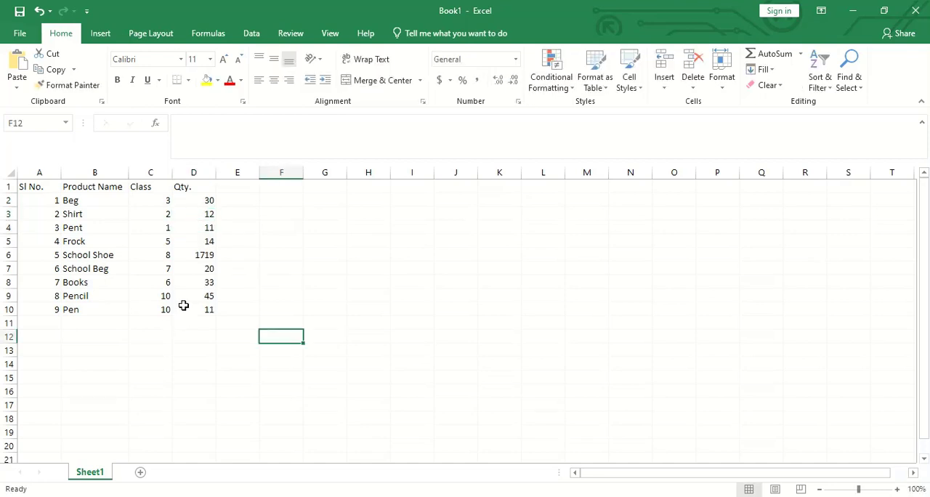
- Correct the School Shoe quantity in D6 to 17
click(199, 255)
text(17)
click(332, 317)
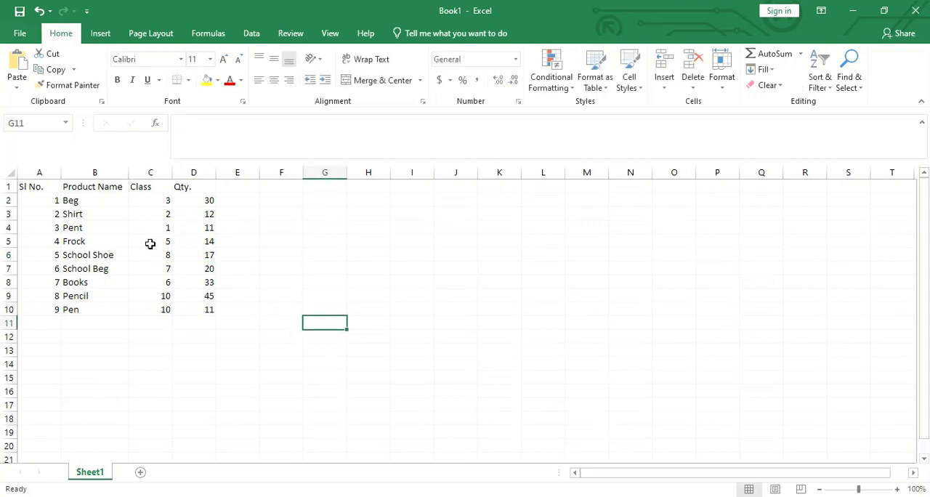
- Apply All Borders to the whole product table in A1:D10
drag(29, 187, 181, 309)
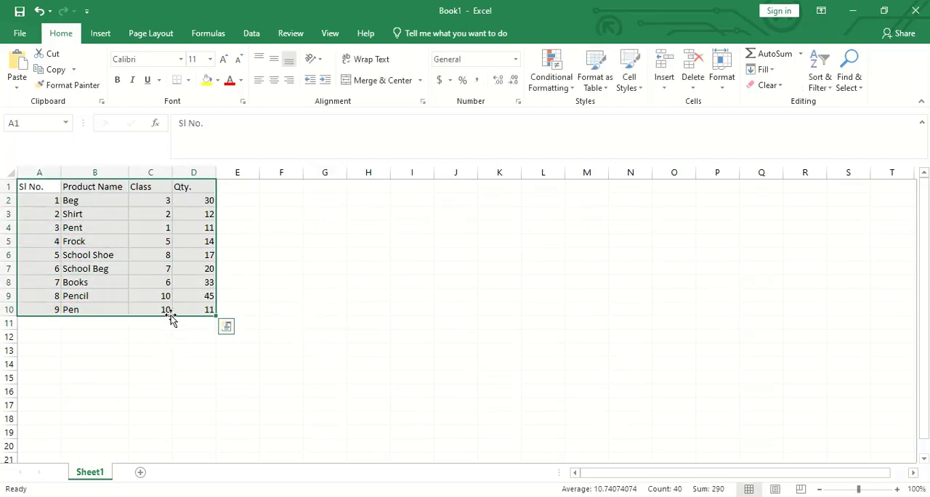
click(190, 81)
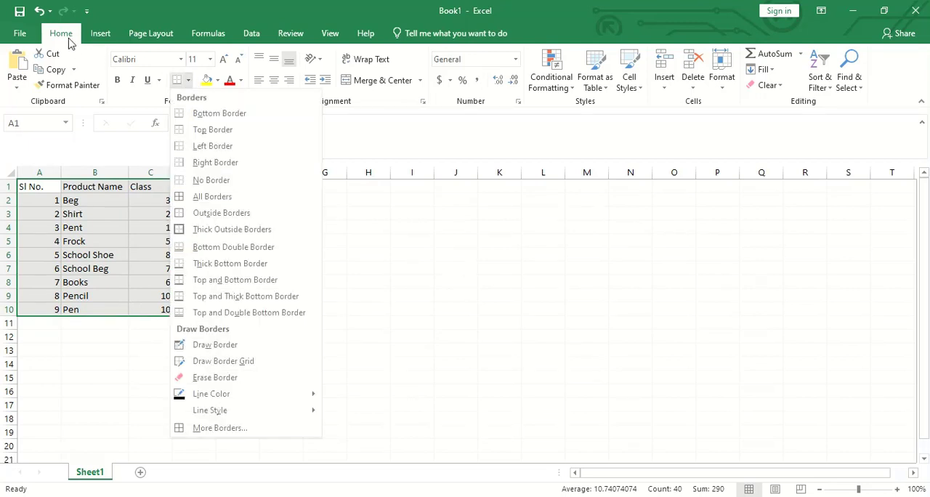
click(212, 197)
click(264, 292)
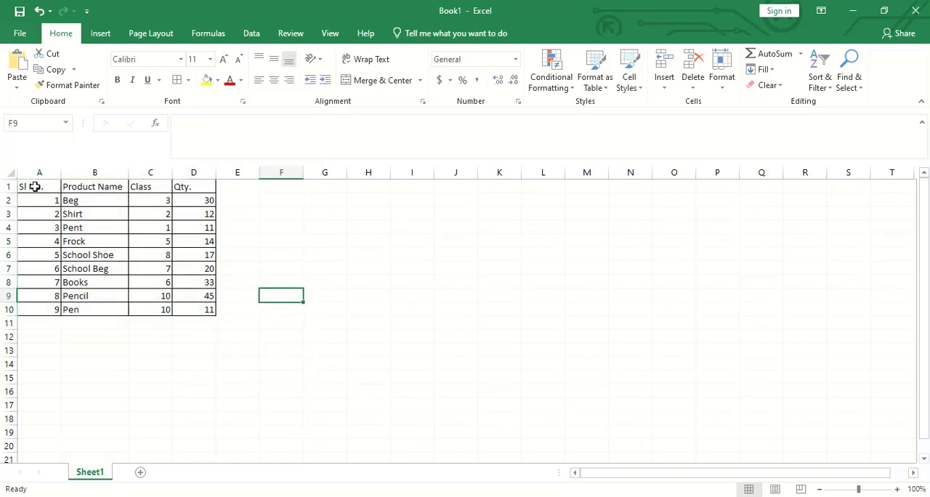
- Center the contents of the product table A1:D10 horizontally
drag(33, 188, 185, 308)
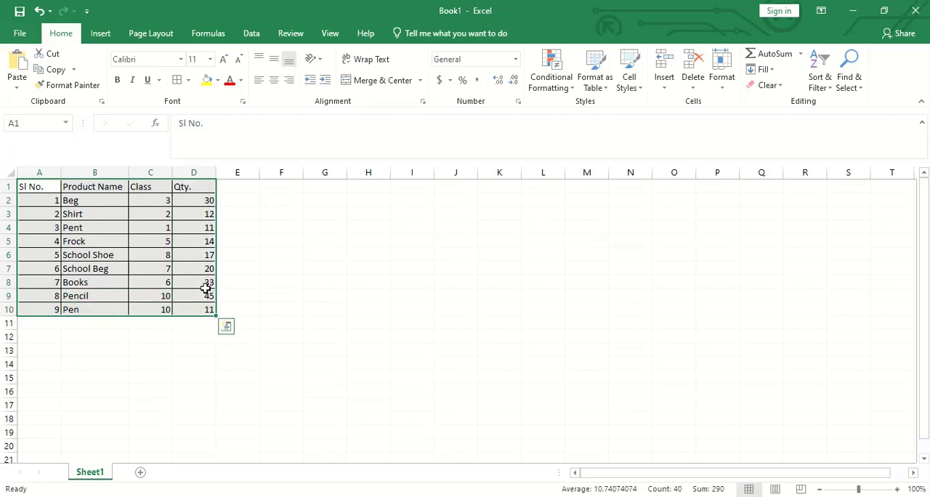
click(282, 85)
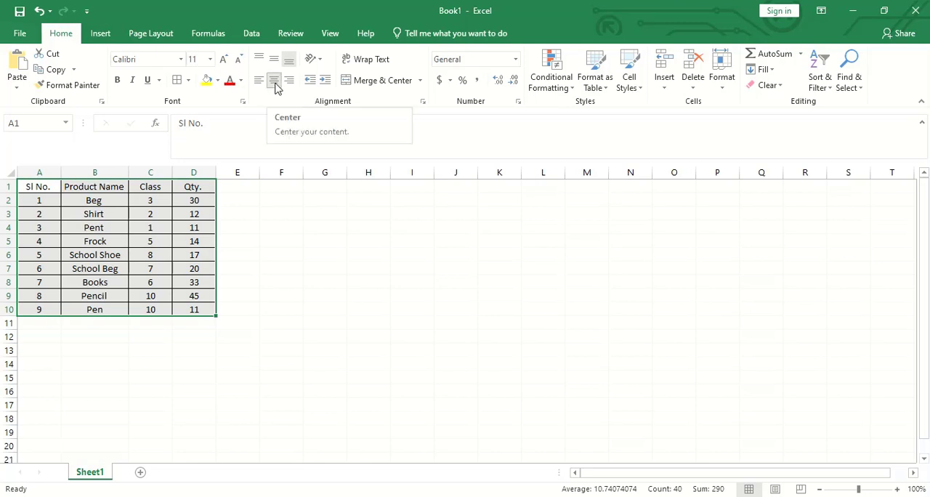
click(319, 293)
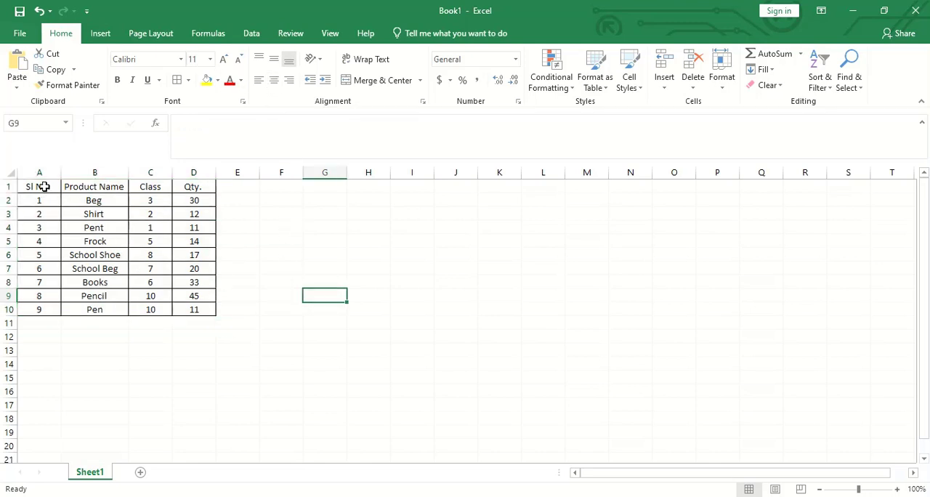
- Set the header row A1:D1 to the Arial Black font at size 11
drag(44, 186, 195, 186)
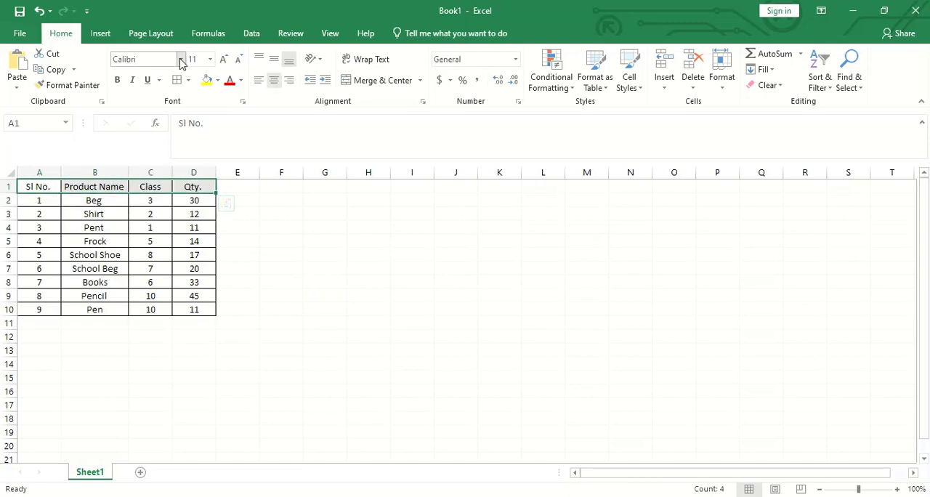
click(181, 61)
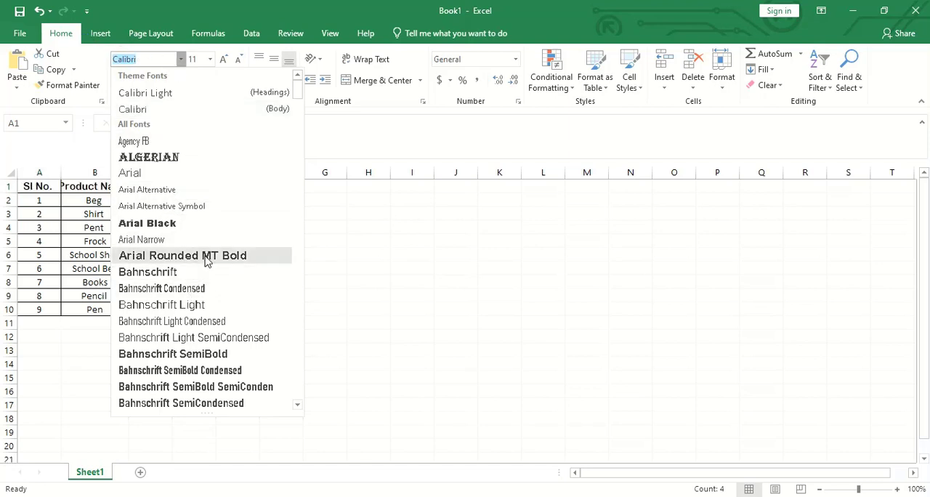
click(209, 226)
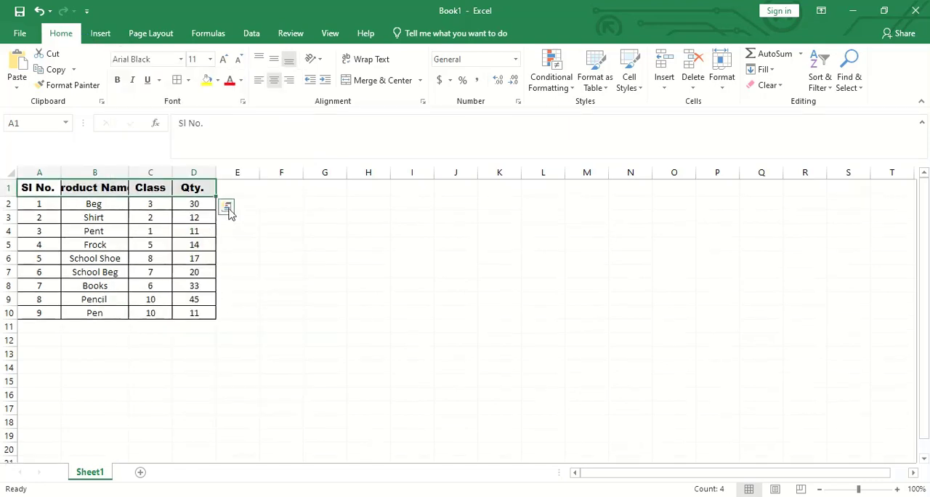
click(210, 59)
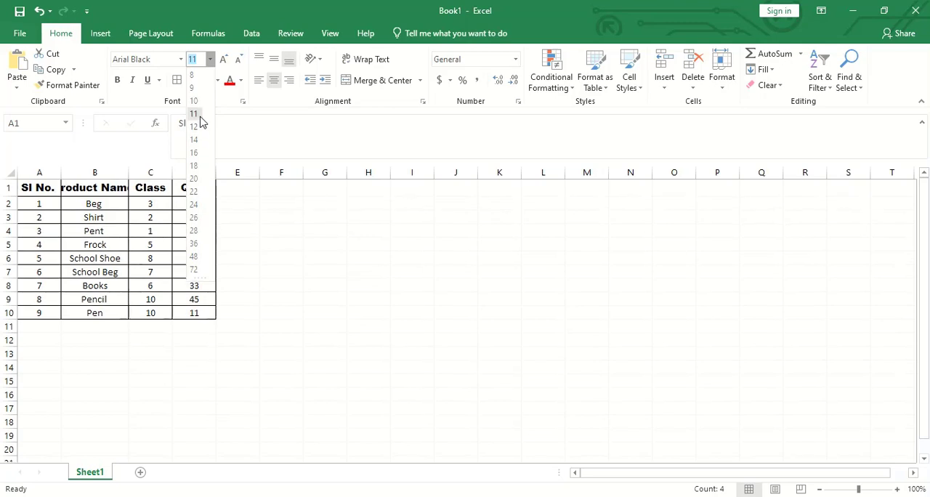
click(201, 123)
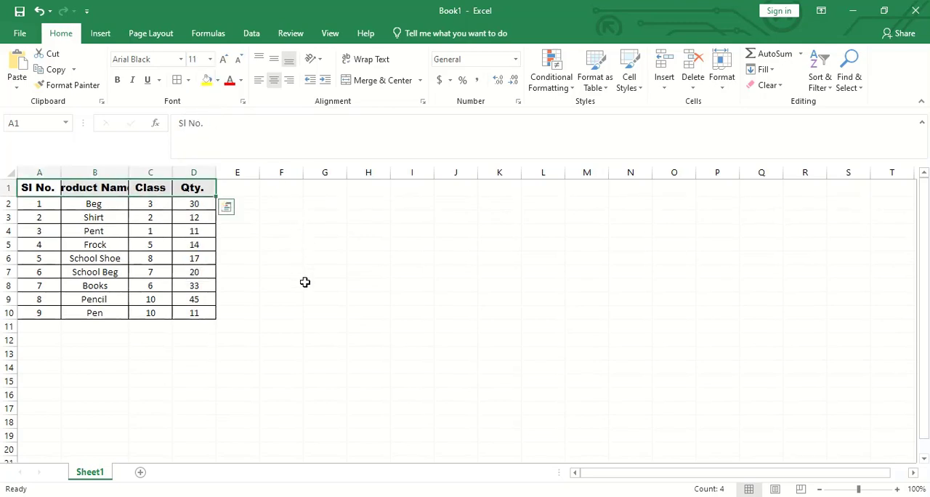
- Fill the header cells A1:D1 with yellow and auto-fit column B to the Product Name heading
click(218, 80)
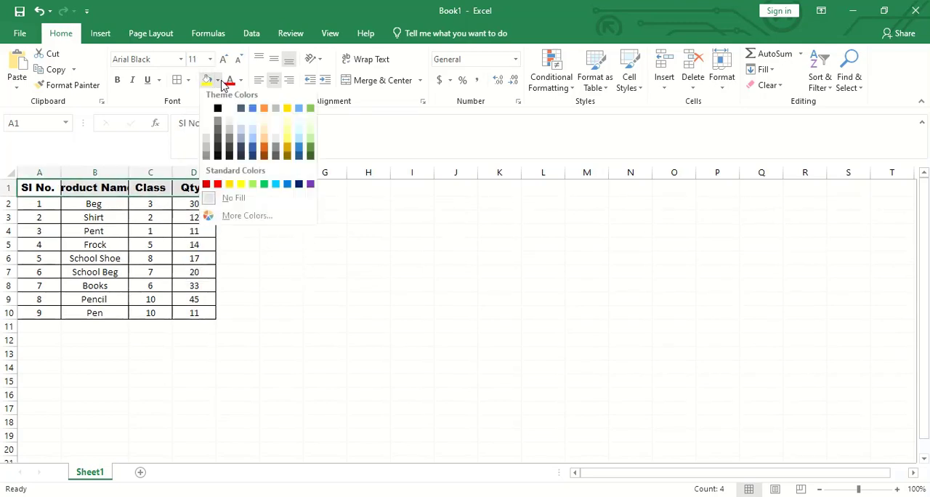
click(241, 187)
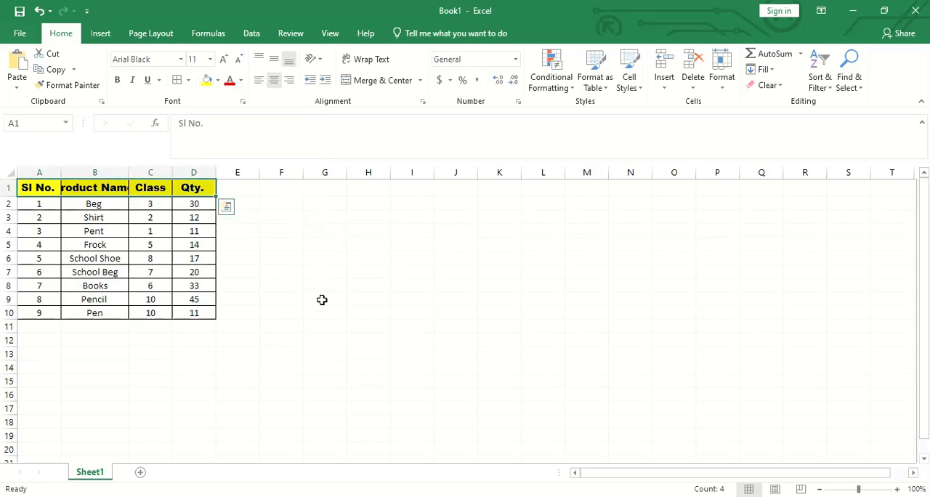
click(323, 299)
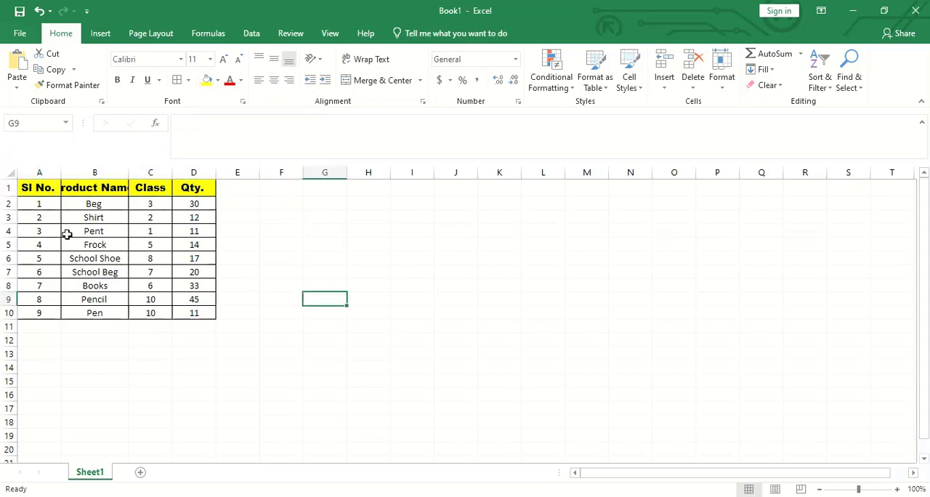
double_click(128, 172)
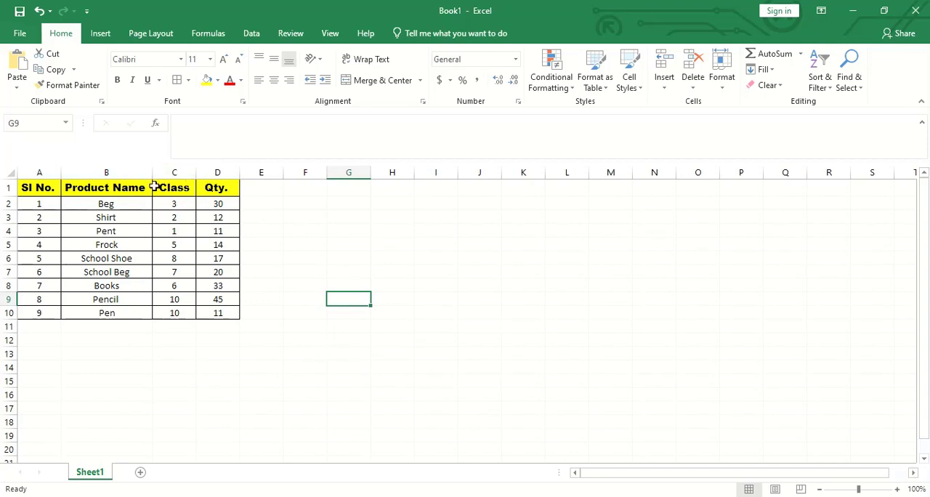
- Shade the product data cells A2:D10 with a light gray fill
drag(36, 204, 204, 313)
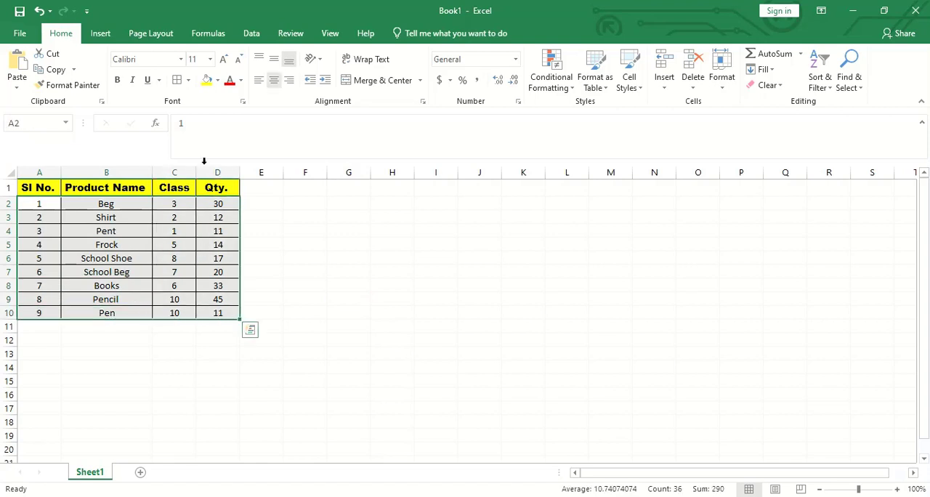
click(218, 81)
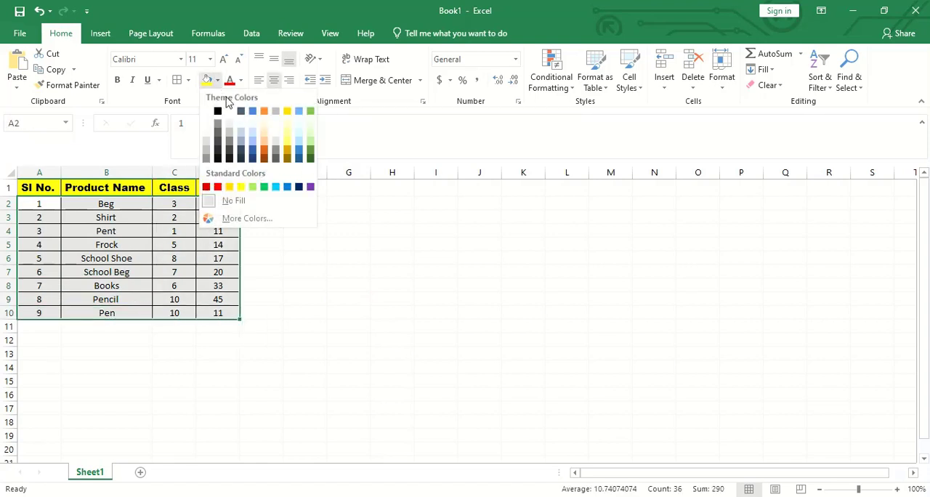
click(280, 145)
click(349, 312)
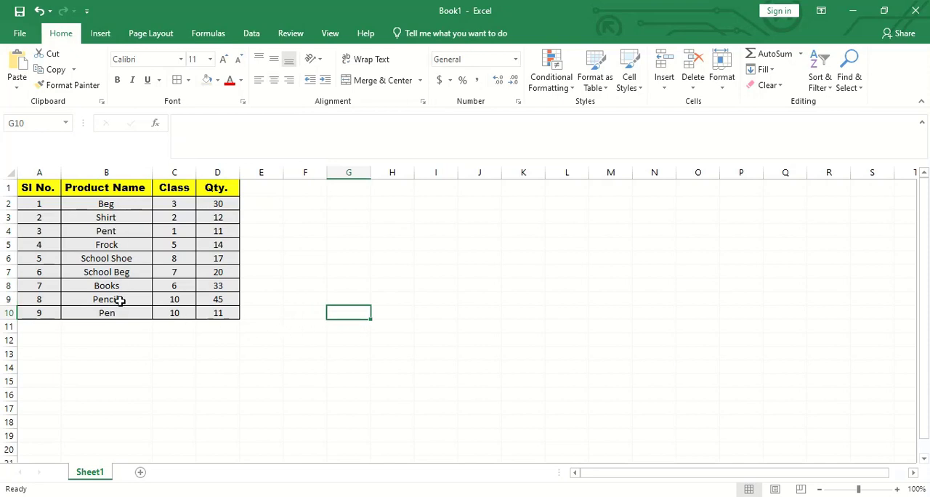
click(173, 367)
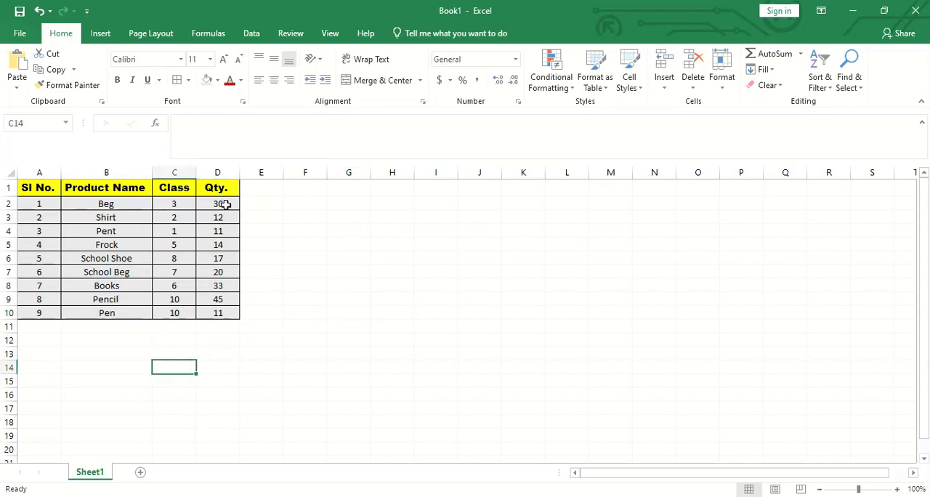
- Total the quantities in D11 cell by cell with the formula =D2+D3+D4+D5+D6+D7+D8+D9+D10, accepting the suggested formula correction
drag(225, 204, 223, 311)
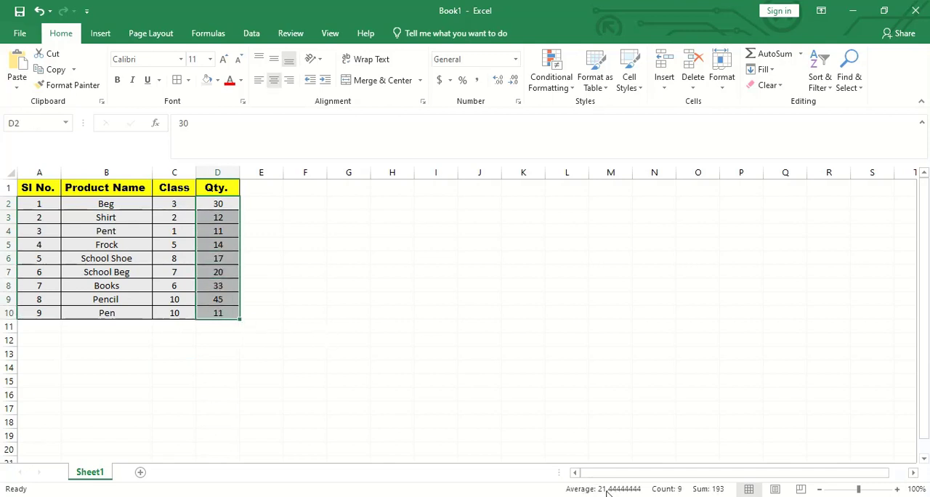
click(242, 369)
click(220, 323)
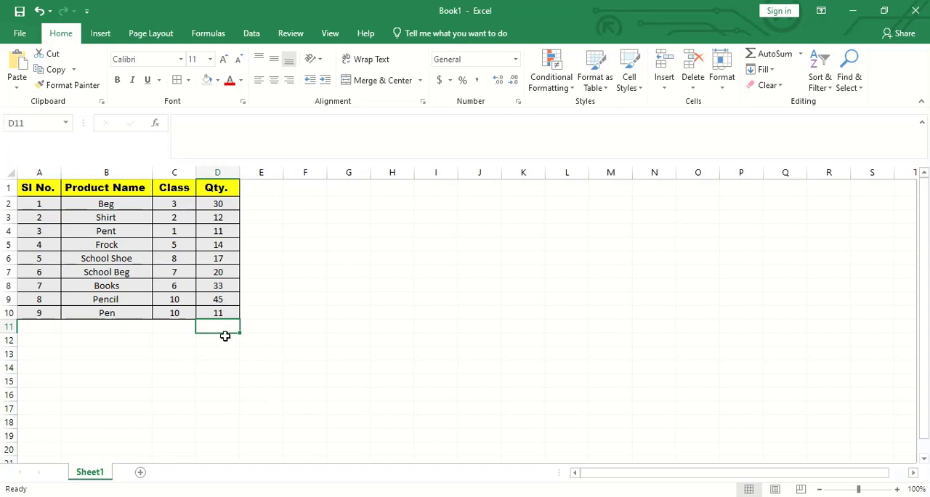
text(=)
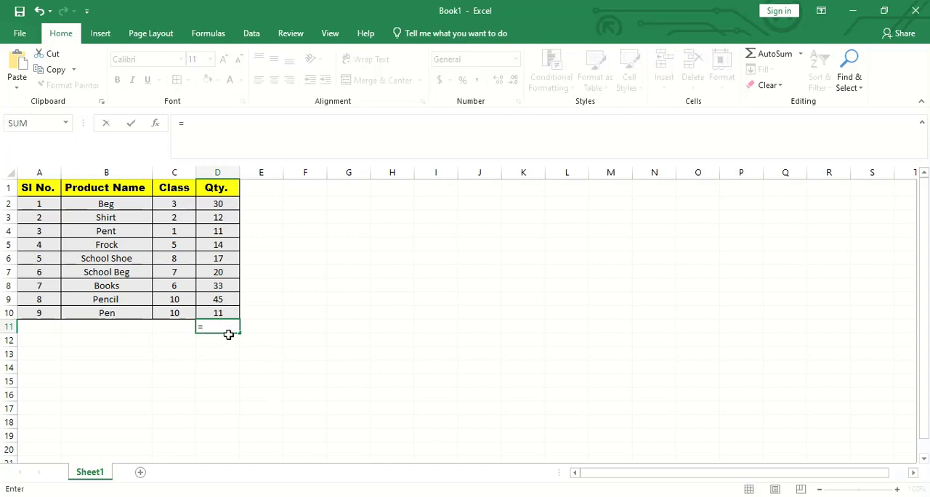
click(218, 204)
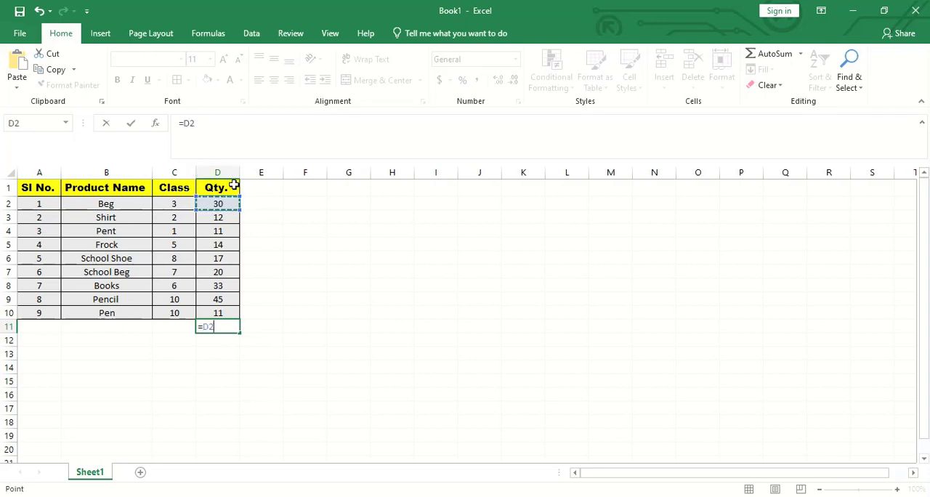
text(+)
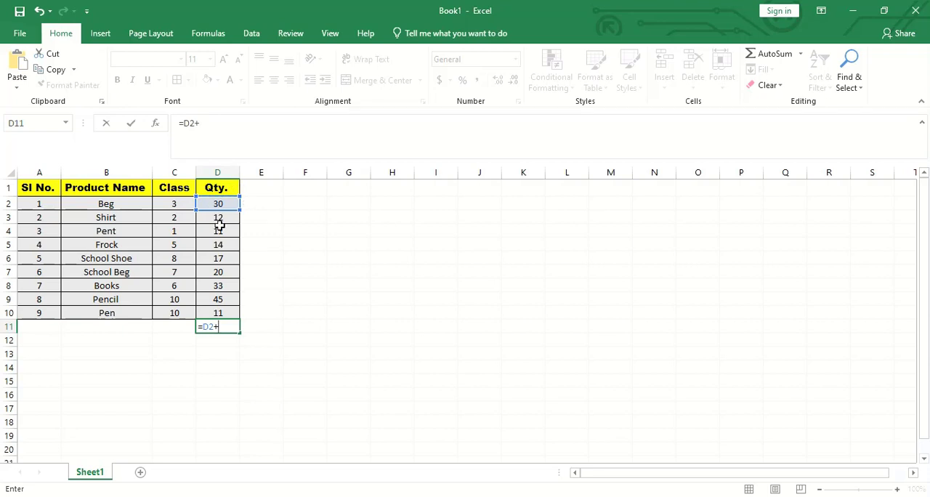
click(220, 218)
text(+)
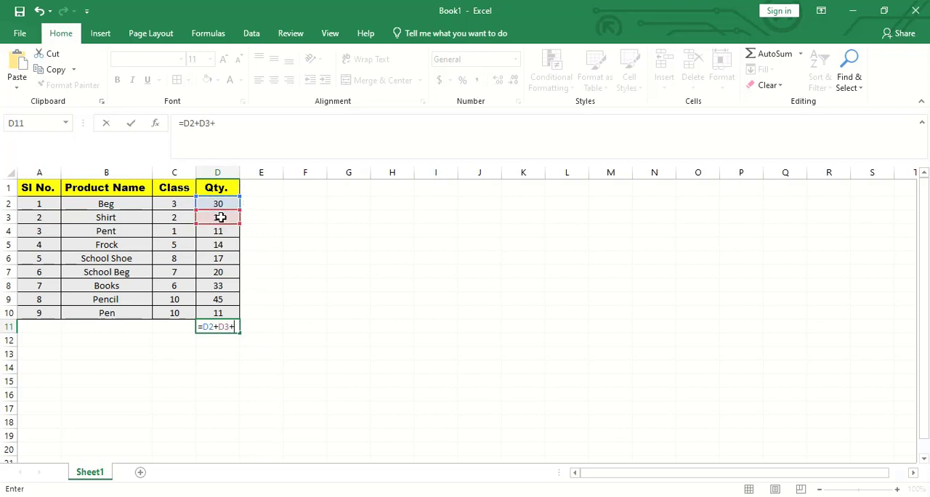
click(226, 231)
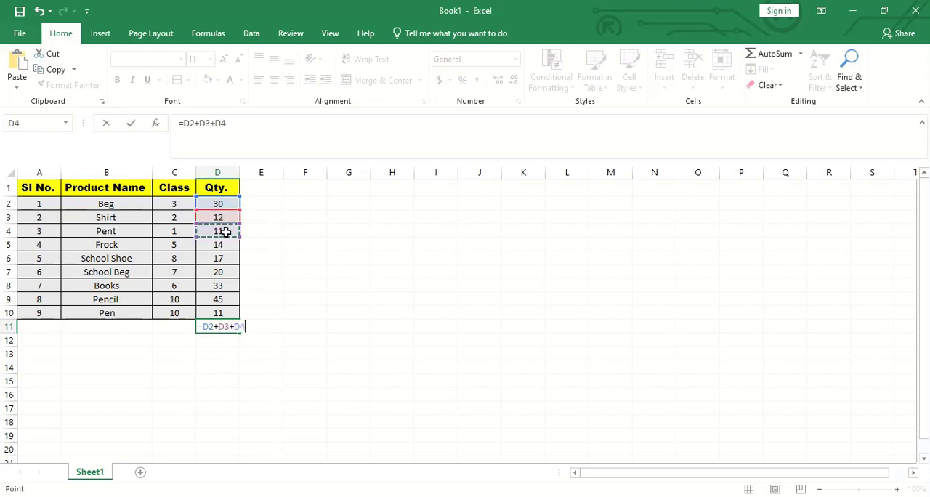
text(+)
click(226, 247)
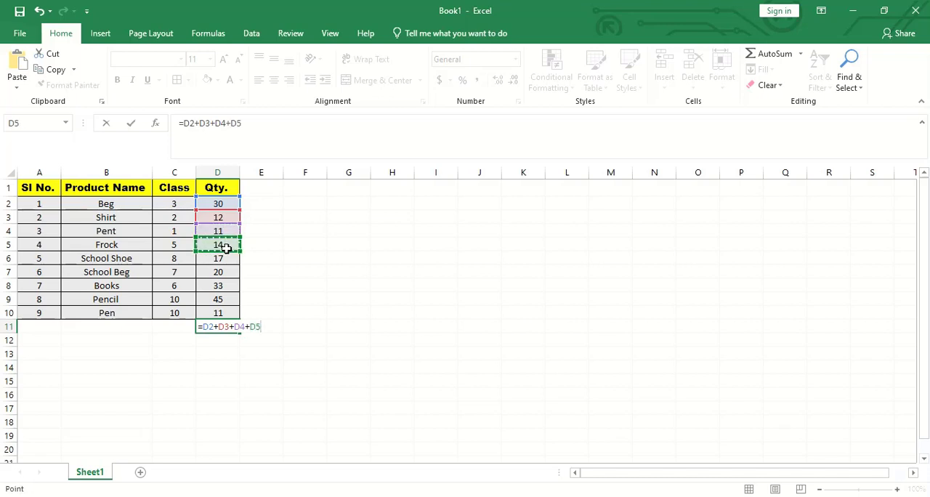
text(+)
click(227, 260)
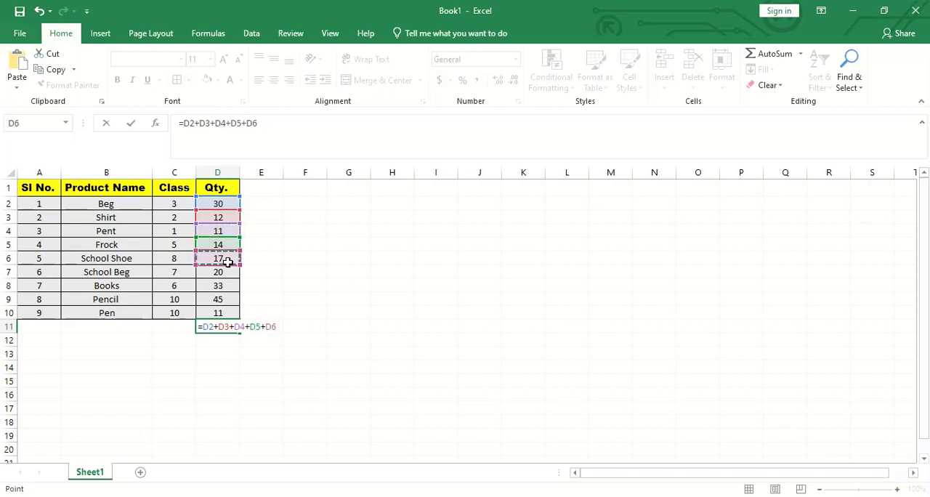
text(+)
click(227, 277)
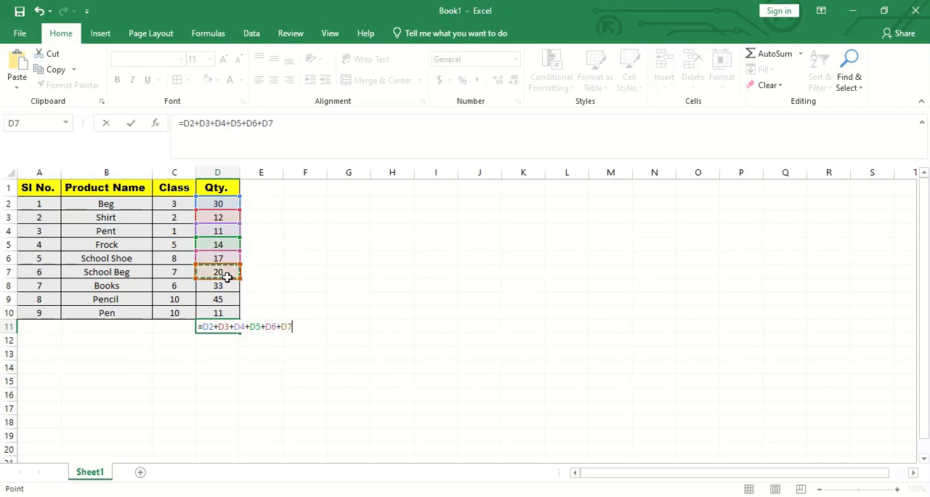
text(+)
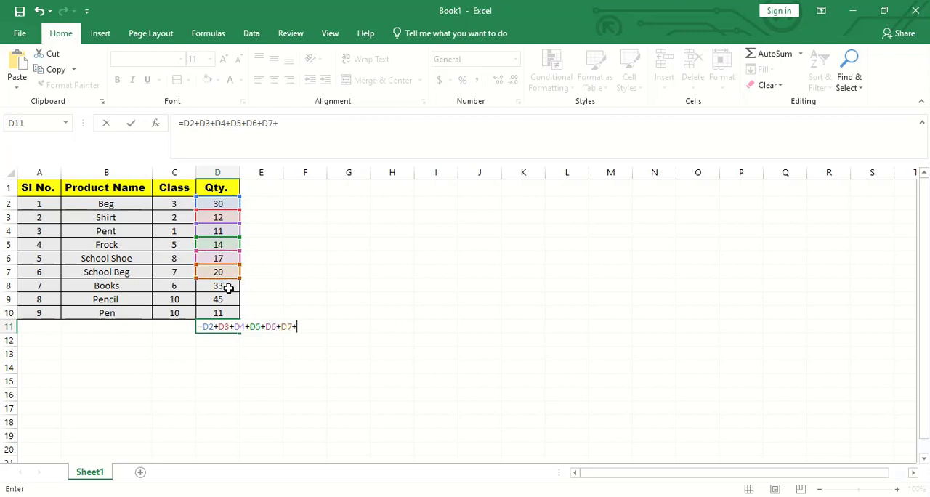
click(227, 288)
text(+)
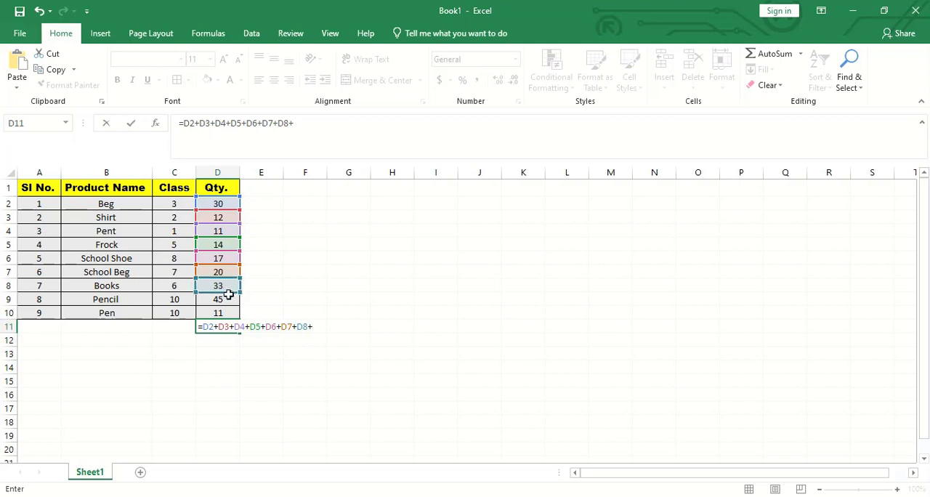
click(229, 299)
text(+)
click(228, 313)
text(+)
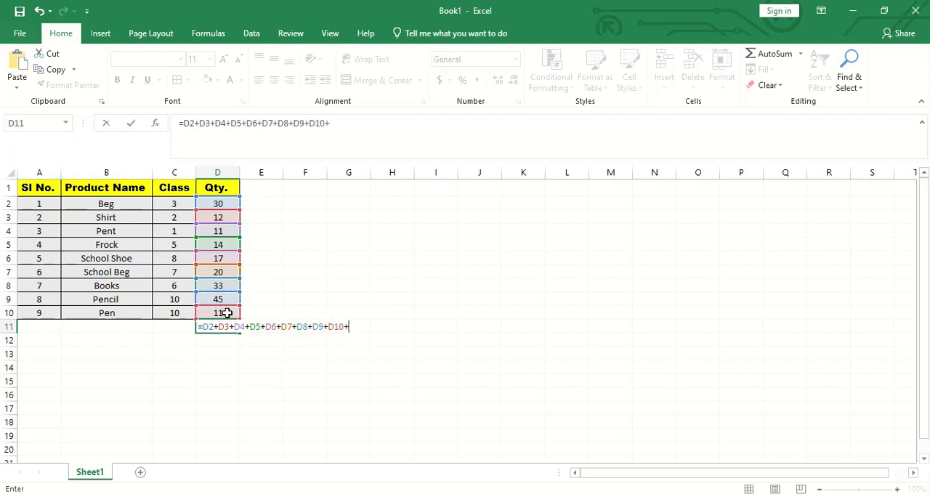
key(Return)
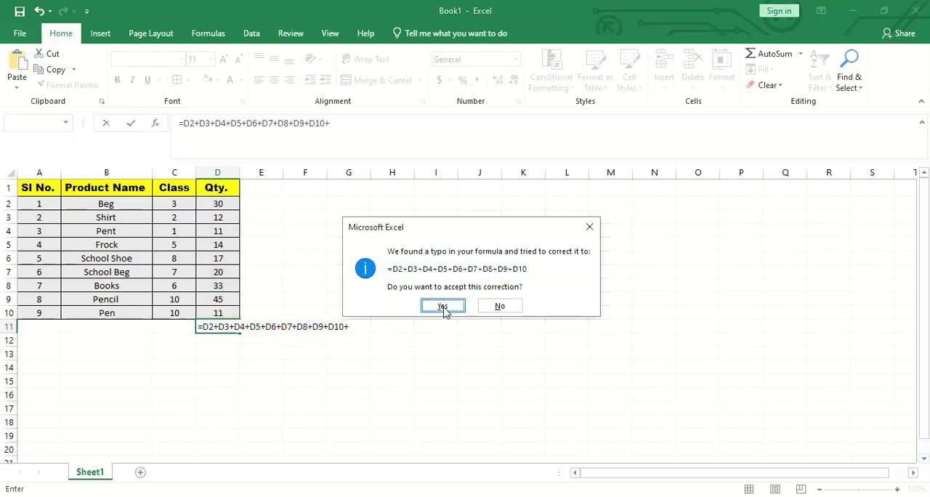
click(443, 307)
click(317, 367)
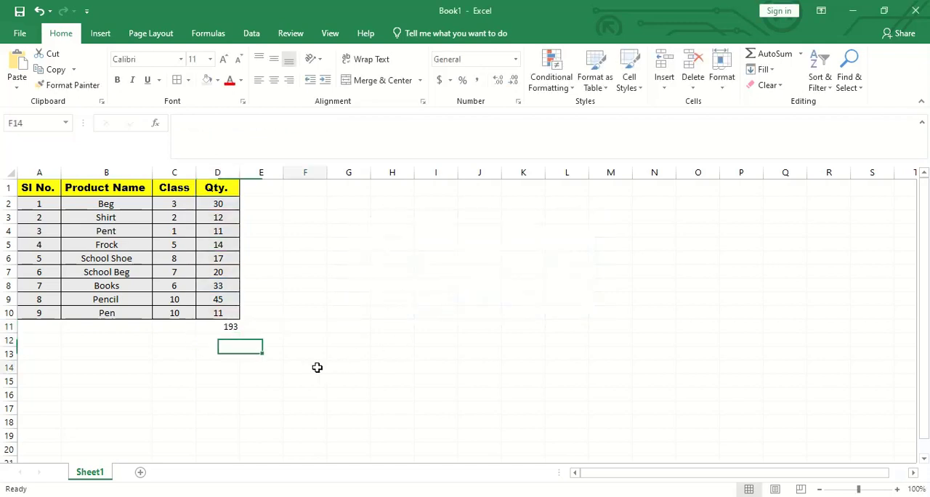
click(231, 328)
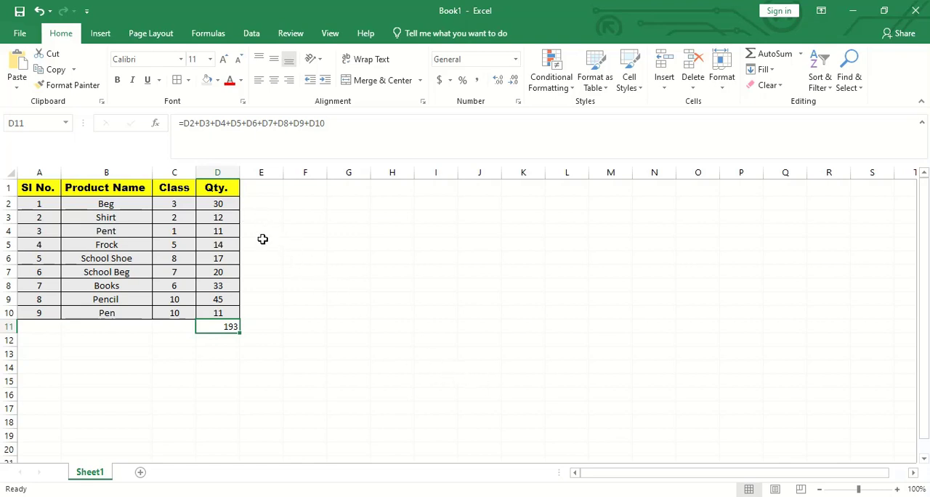
click(289, 257)
- Total the quantities in H8 with the formula =SUM(D2+D3+D4+D5+D6+D7+D8+D9+D10) and review the finished formula
drag(228, 204, 228, 311)
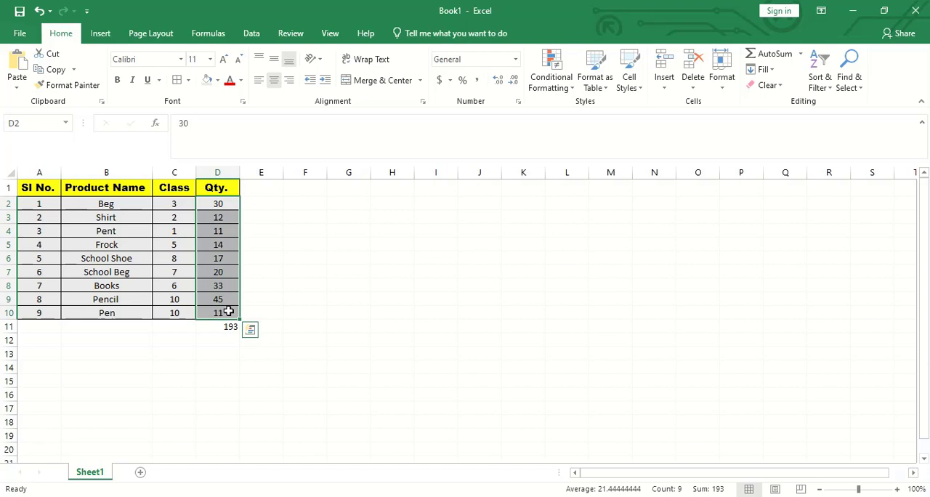
click(389, 287)
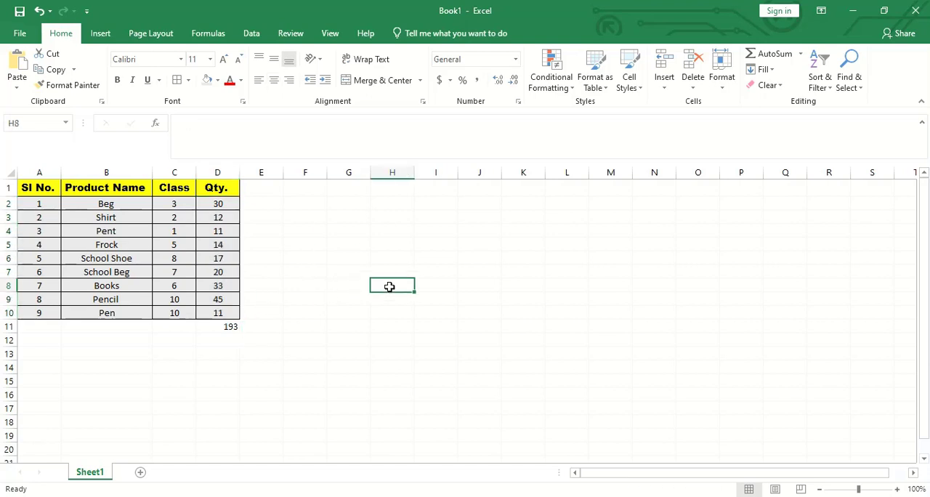
text(=sum)
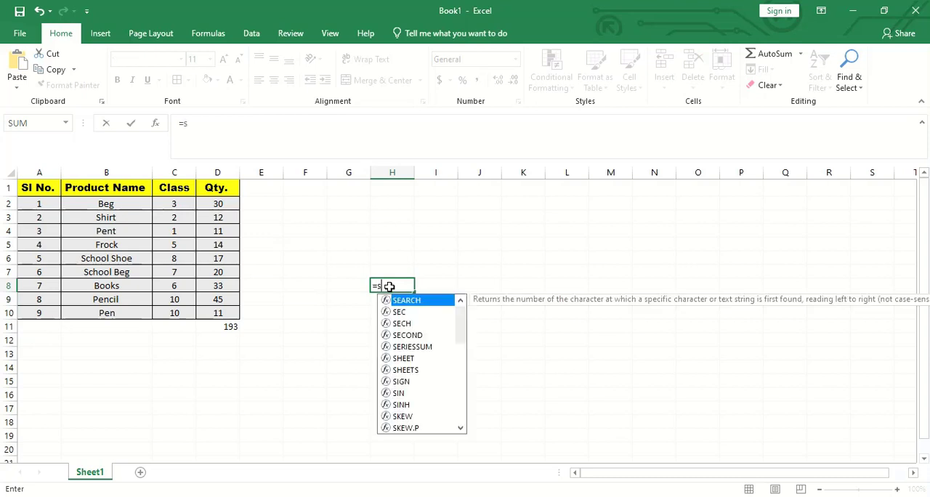
click(412, 291)
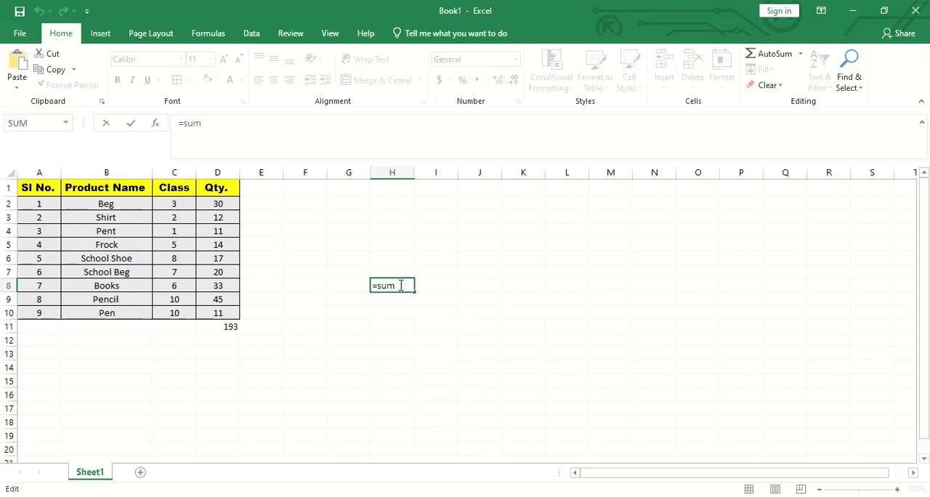
text(()
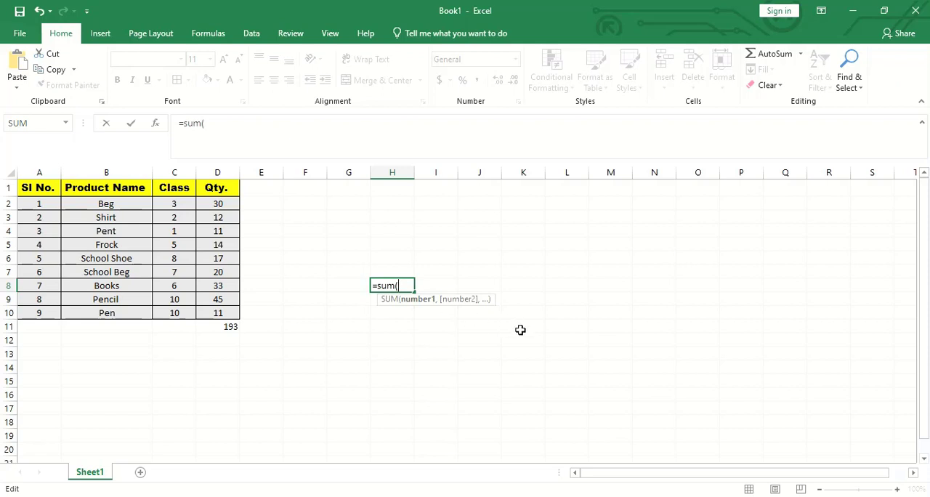
click(230, 207)
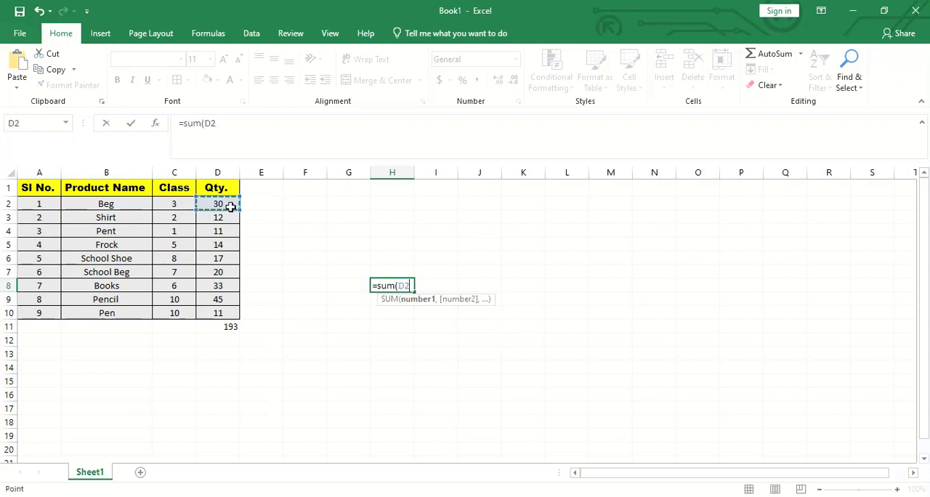
text(+)
click(229, 219)
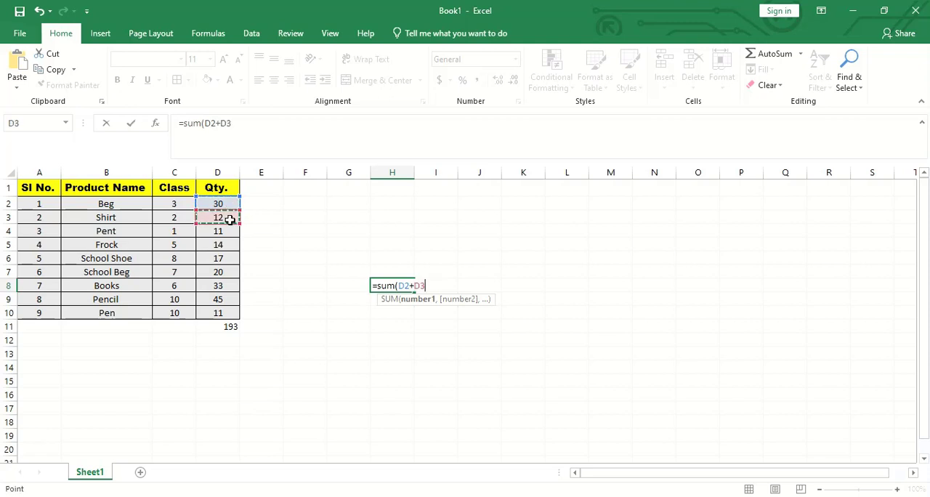
text(+)
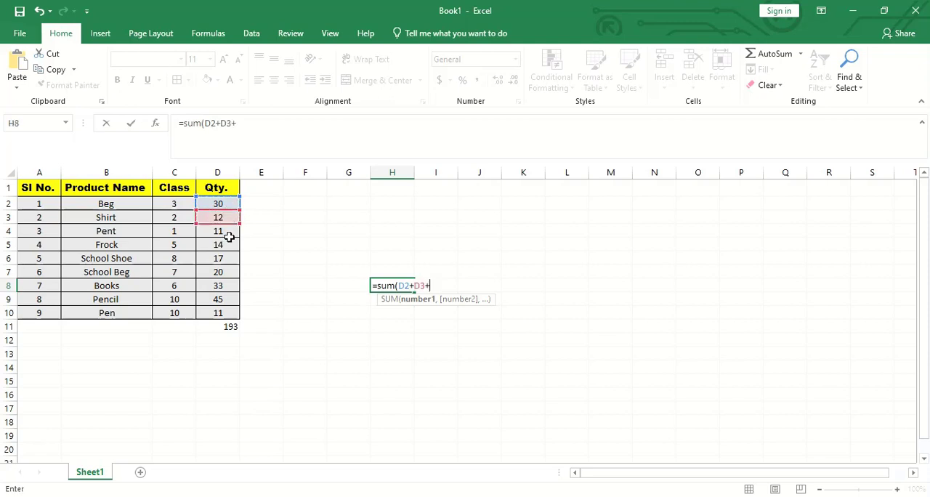
click(229, 236)
text(+)
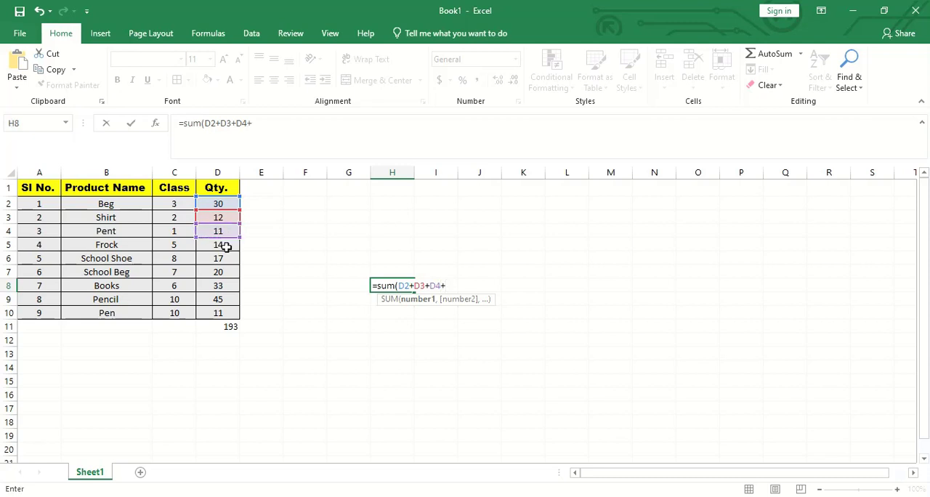
click(229, 244)
text(+)
click(223, 260)
text(+)
click(223, 272)
text(+)
click(219, 286)
text(+)
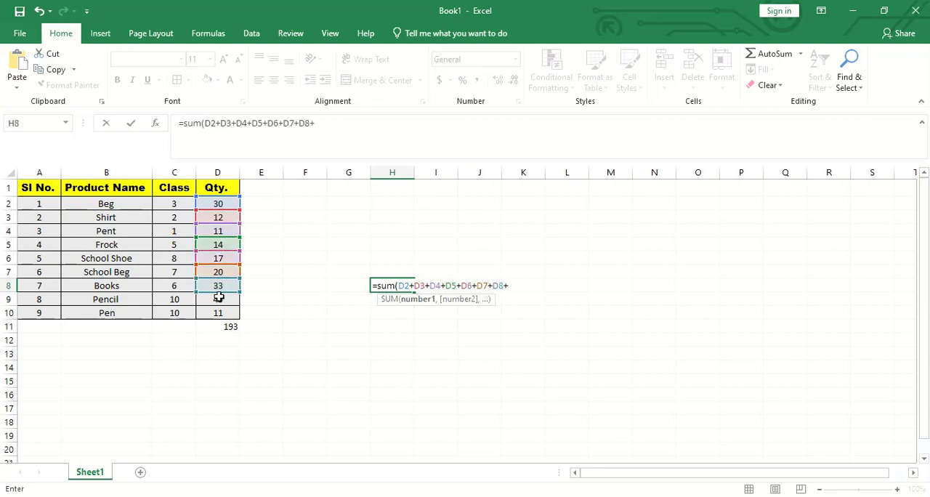
click(220, 299)
text(+)
click(220, 314)
text(+)
key(Return)
click(443, 309)
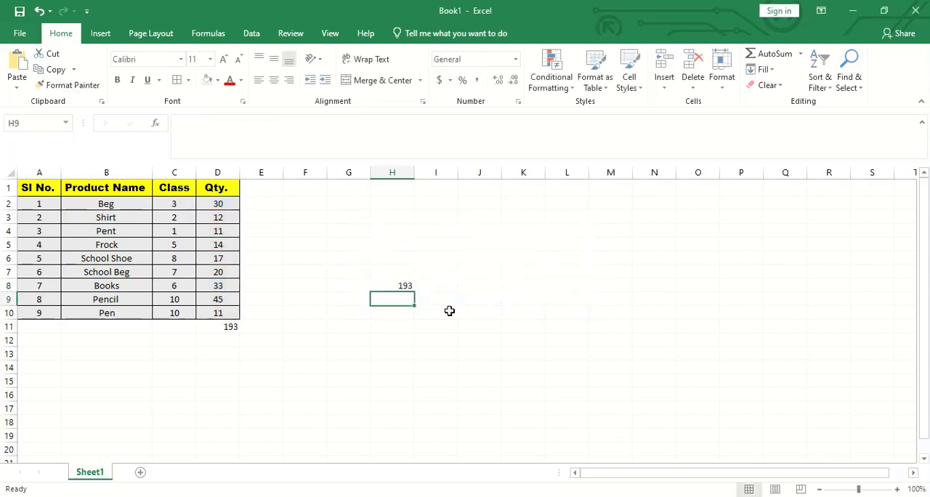
click(403, 282)
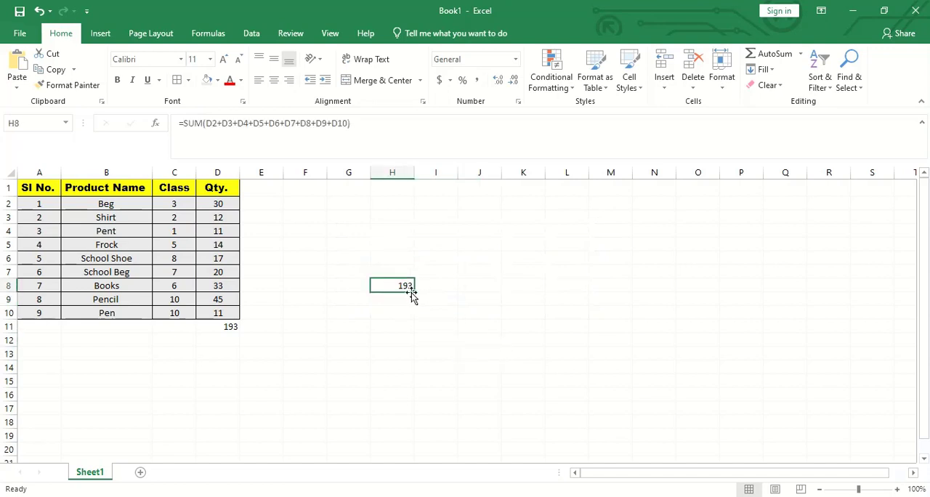
- Change the Shirt quantity in D3 to 5 and the Frock quantity in D5 to 100
click(267, 342)
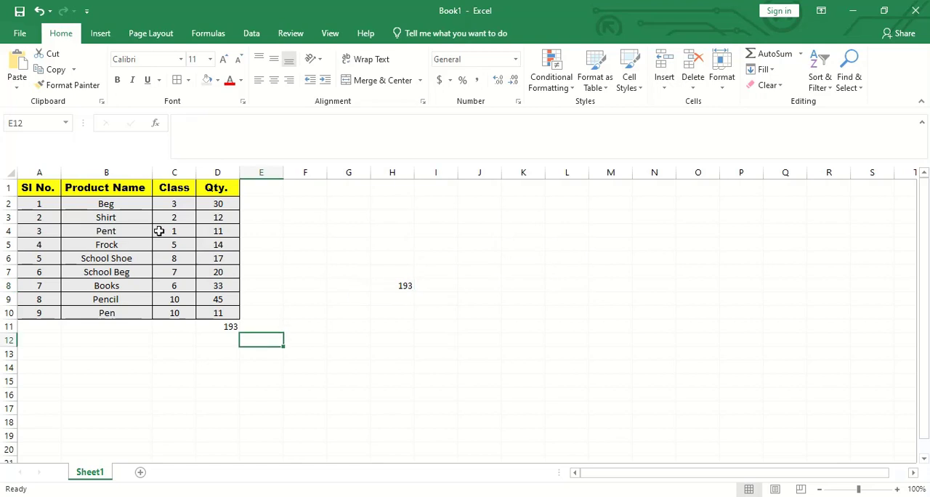
click(211, 204)
click(216, 219)
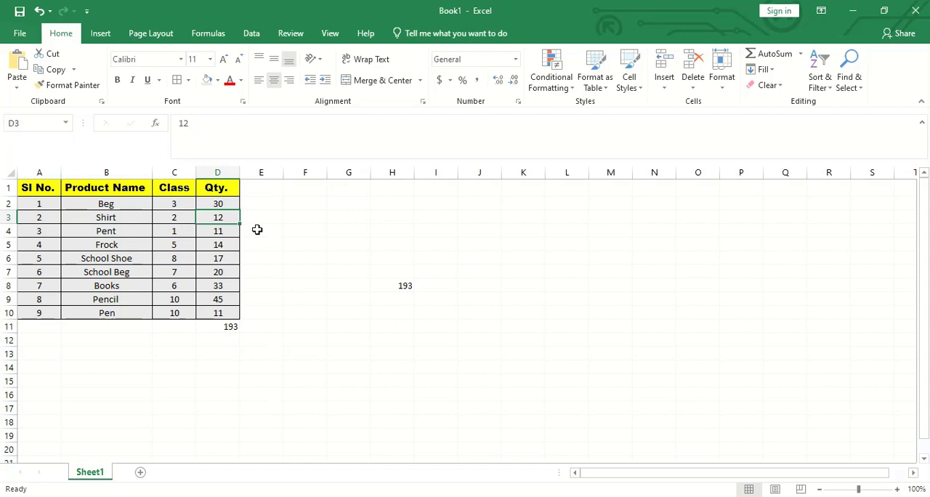
text(5)
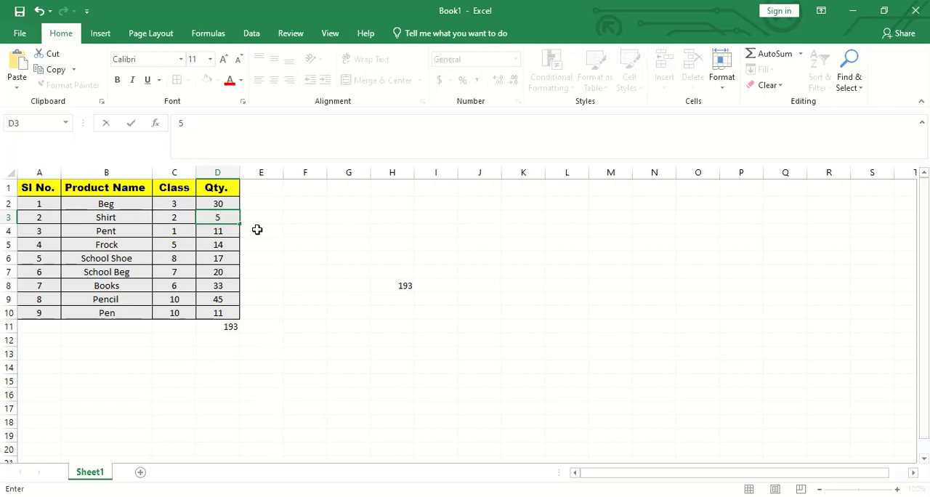
key(Return)
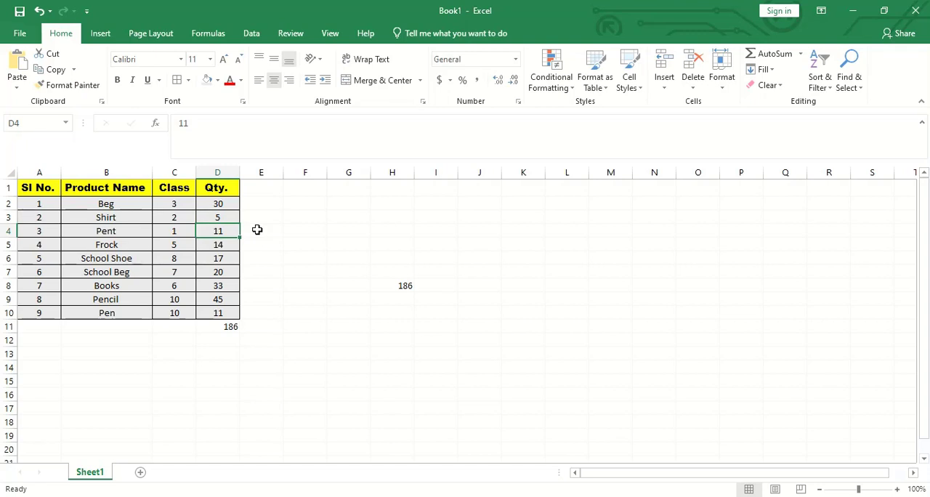
key(Down)
text(100)
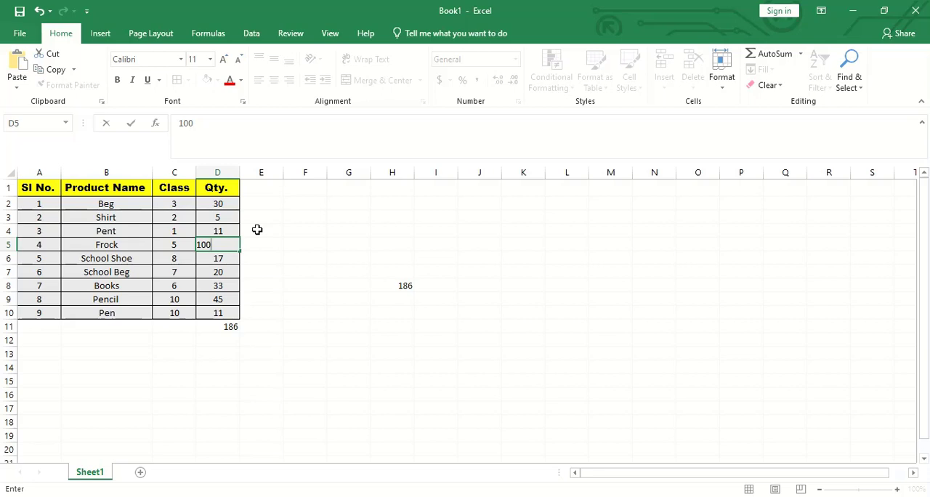
key(Return)
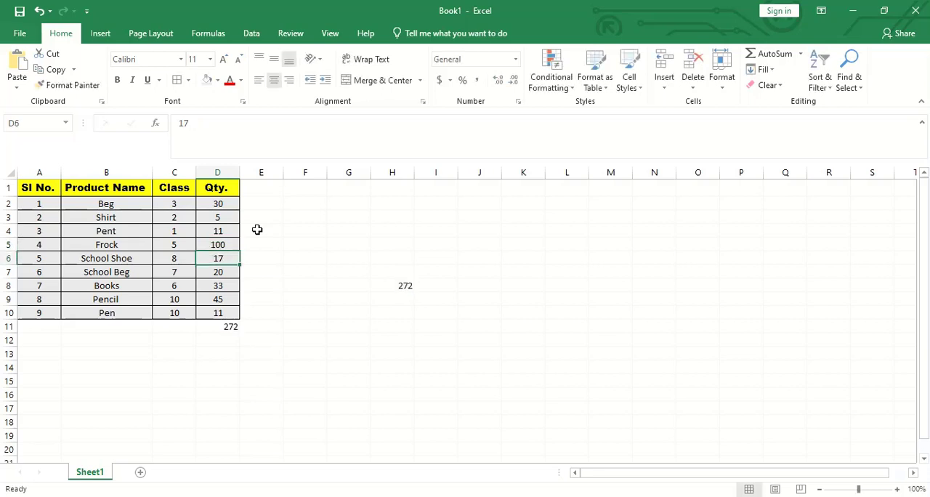
- Delete the total formulas from cells H8 and D11
click(306, 340)
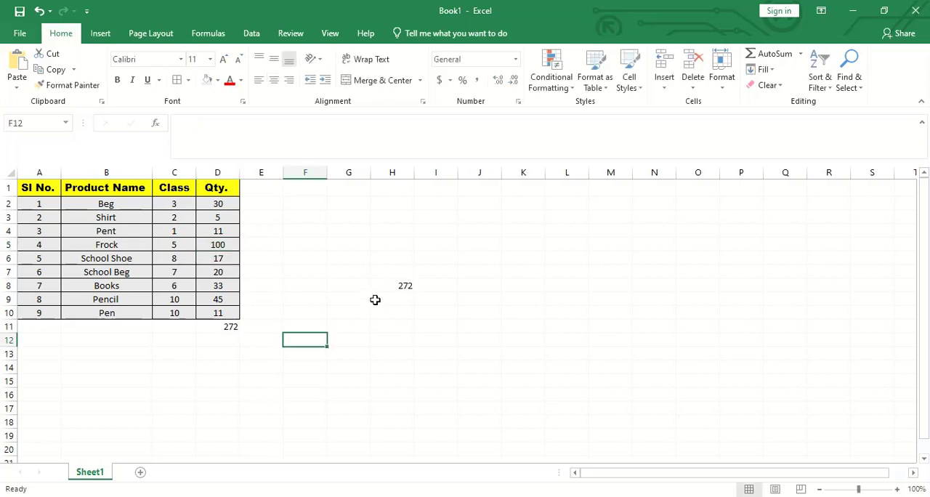
click(392, 290)
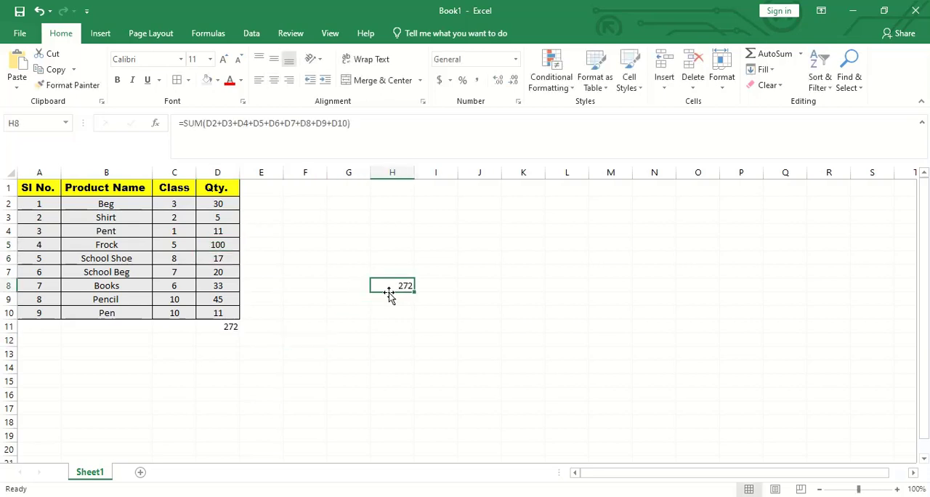
key(Delete)
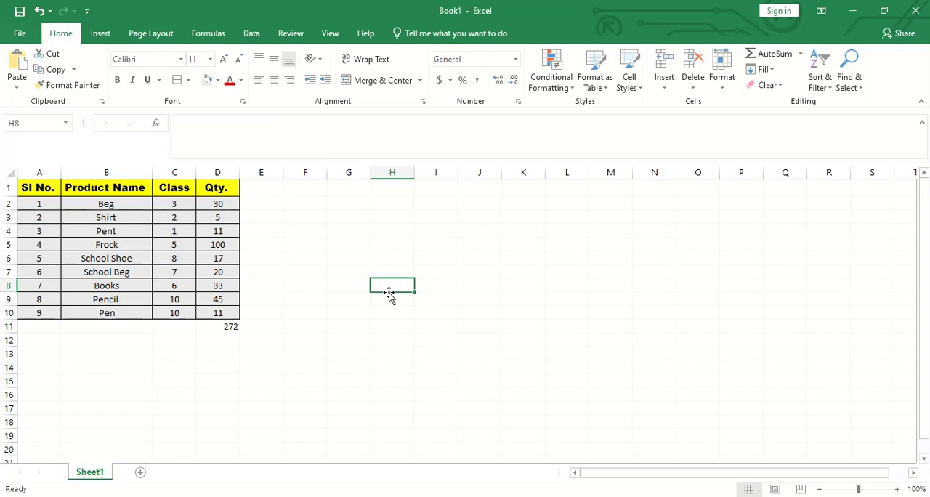
click(218, 328)
key(Delete)
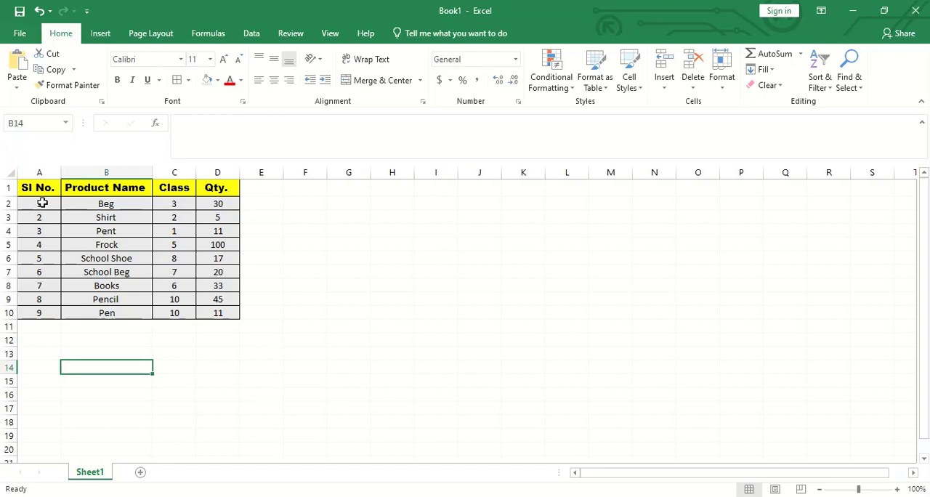
- Insert the recommended Clustered Bar chart for A1:D10 and place it beside the table, slightly enlarged to span about E1:L16
click(42, 203)
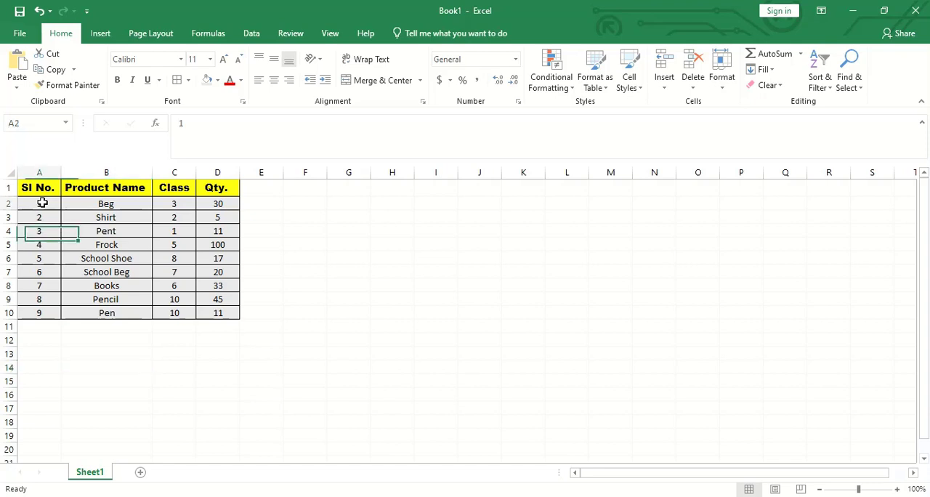
drag(41, 190, 213, 315)
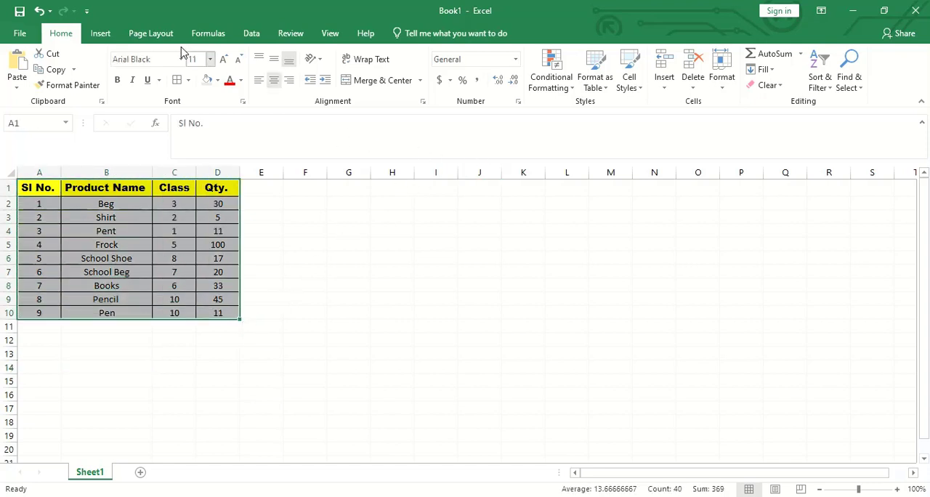
click(100, 32)
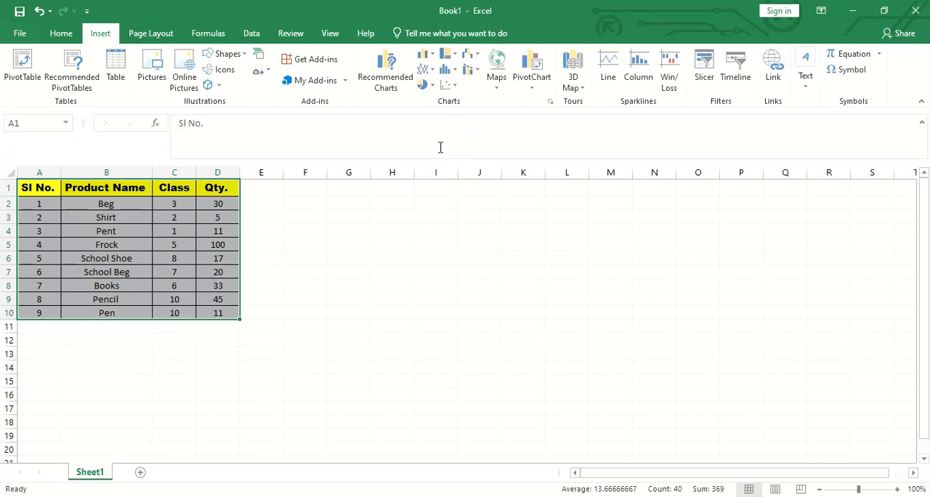
click(392, 83)
click(344, 282)
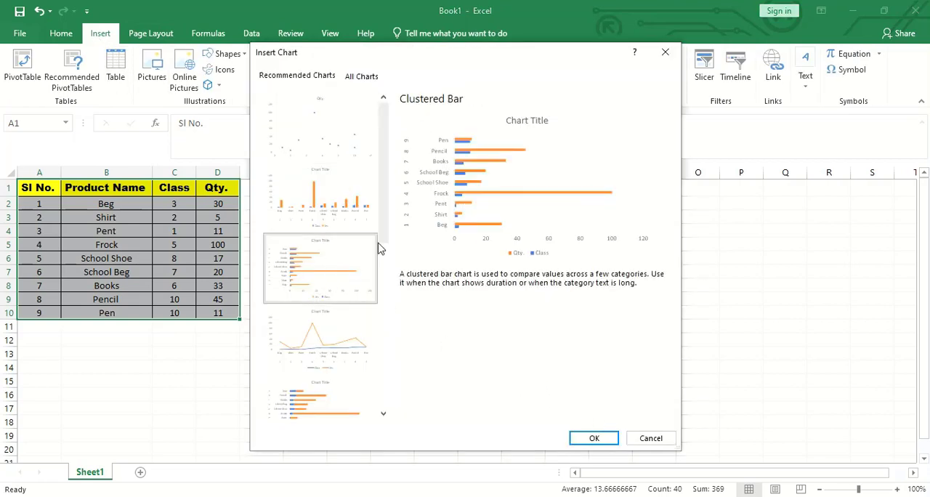
drag(386, 198, 393, 322)
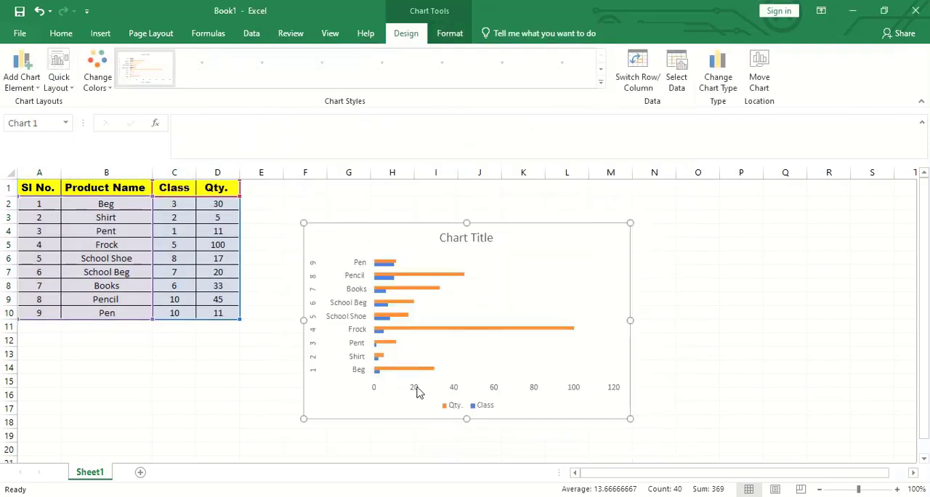
click(507, 256)
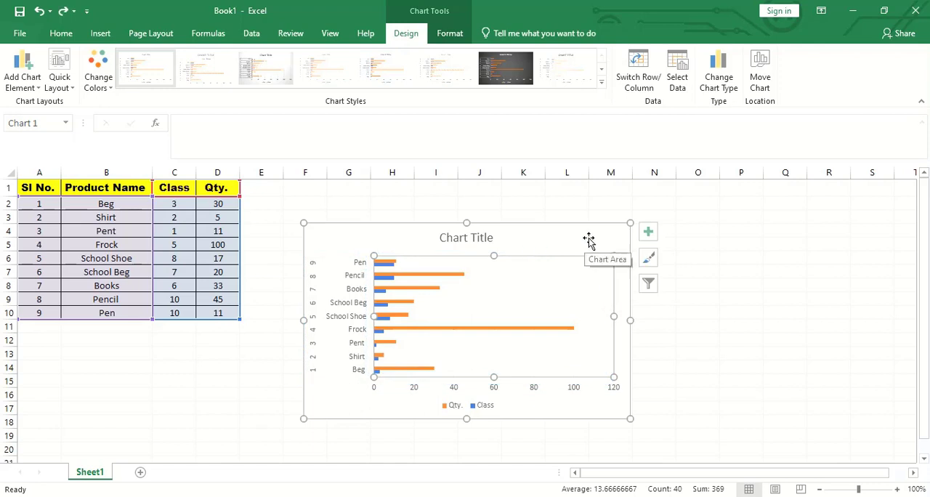
drag(614, 256, 575, 194)
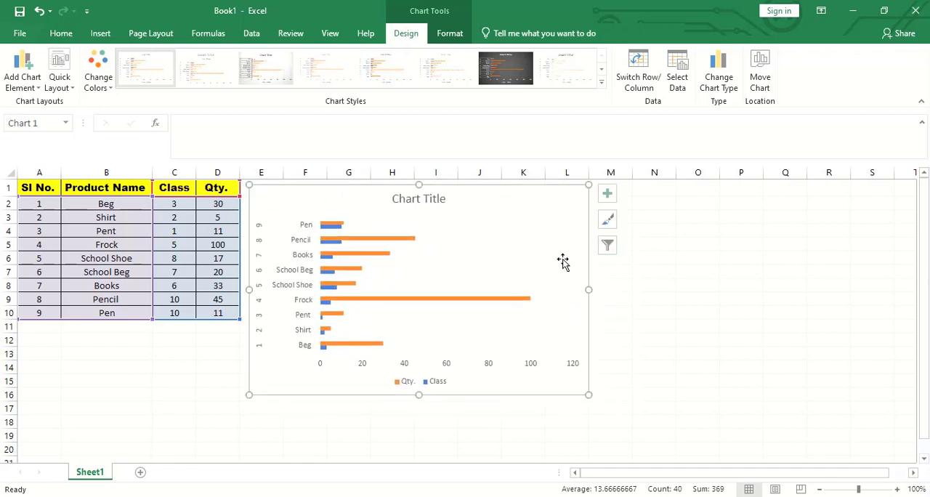
- Replace the chart title with "School xxxxx"
double_click(442, 199)
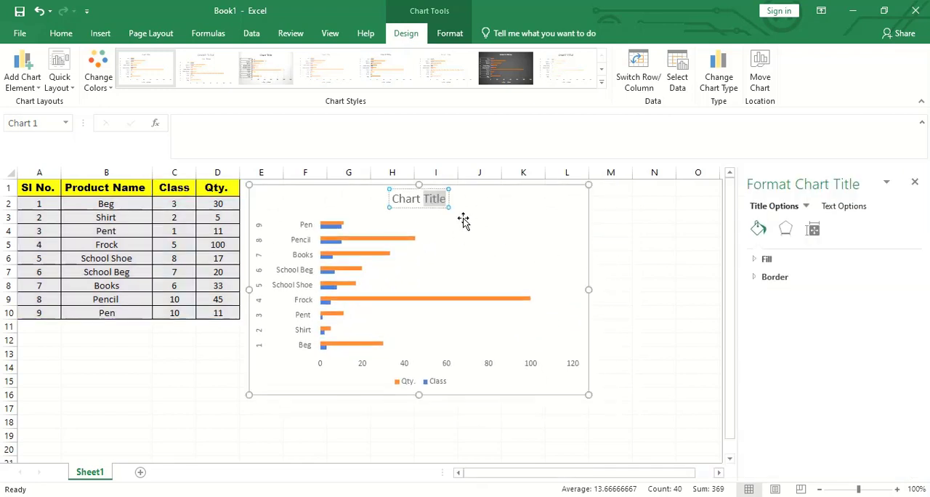
key(BackSpace)
key(BackSpace)
key(BackSpace)
key(BackSpace)
key(BackSpace)
key(BackSpace)
key(BackSpace)
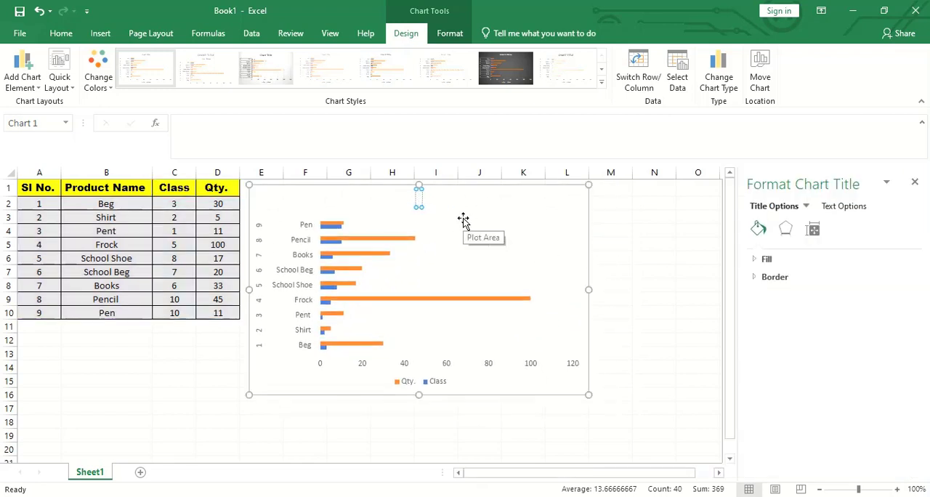
text(School xxxxx)
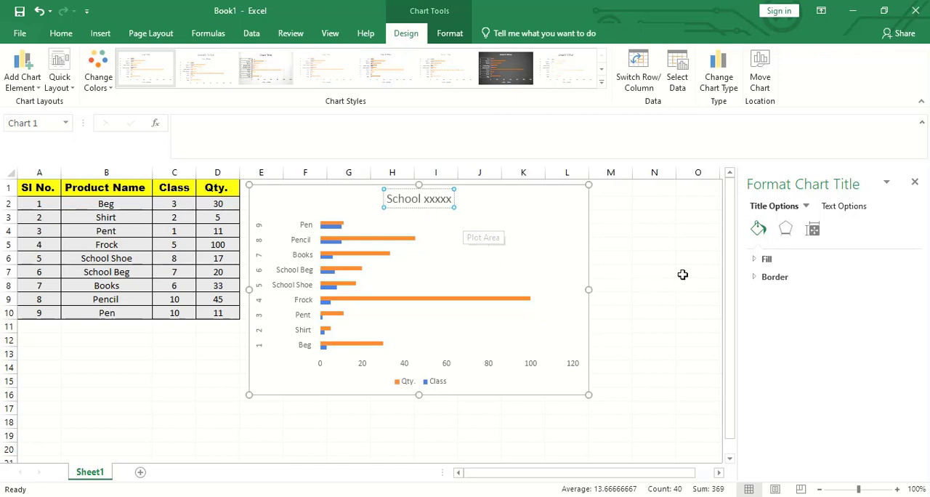
click(684, 274)
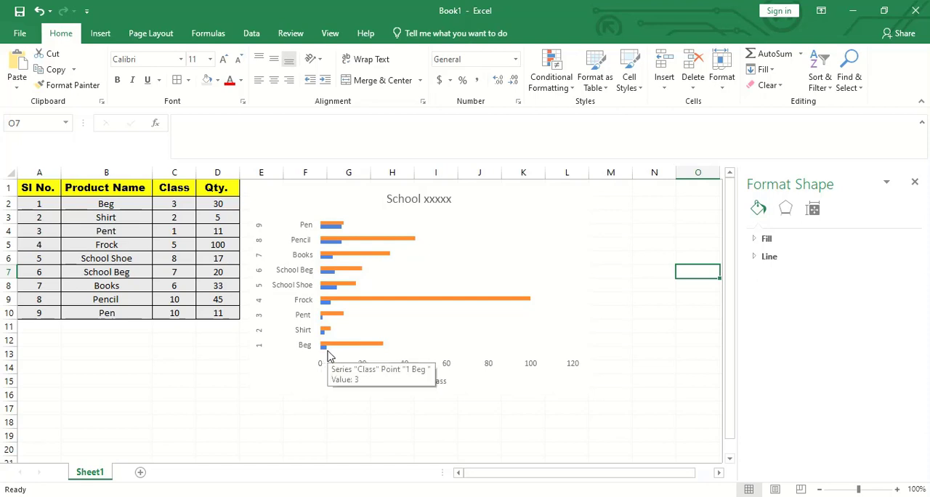
- Change the Beg quantity in D2 to 80
click(217, 204)
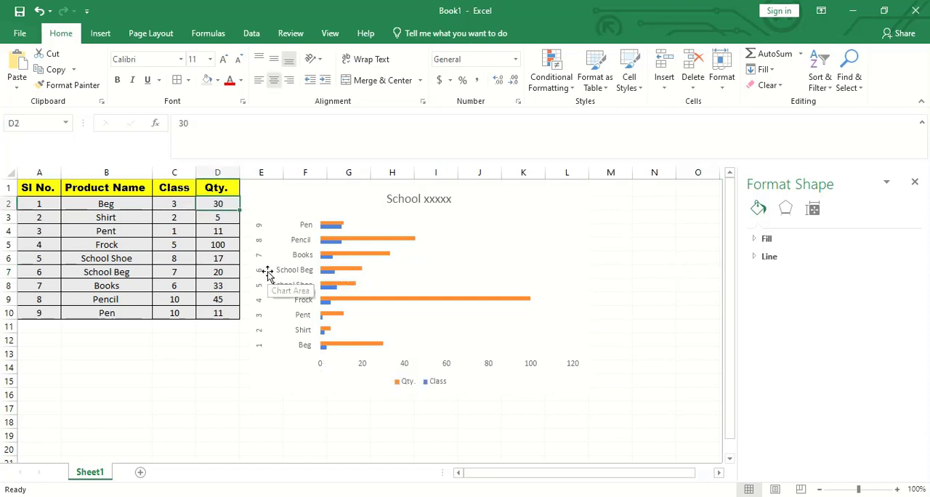
text(80)
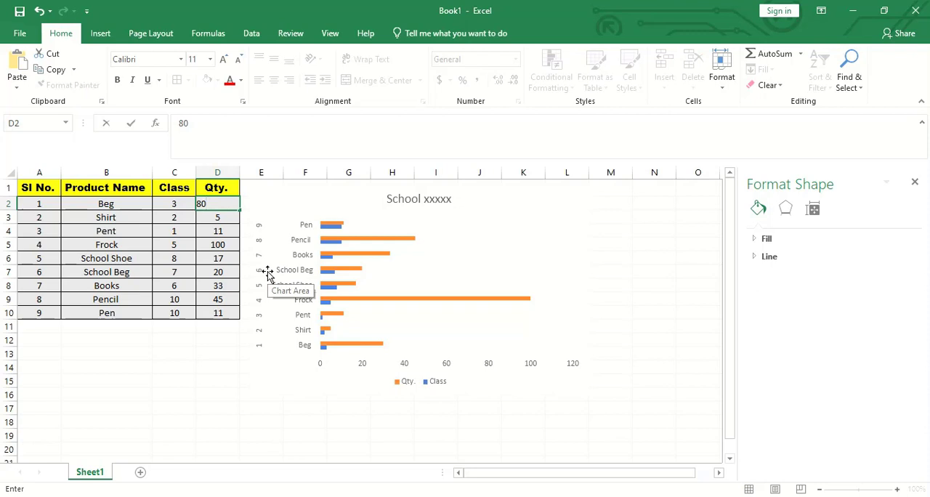
key(Return)
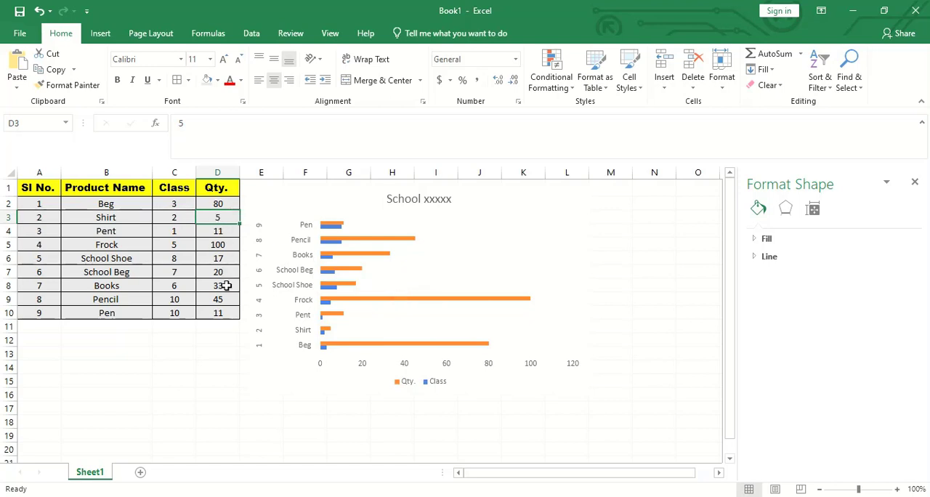
- Close the Format Shape pane and set the sheet zoom to 110%
click(436, 422)
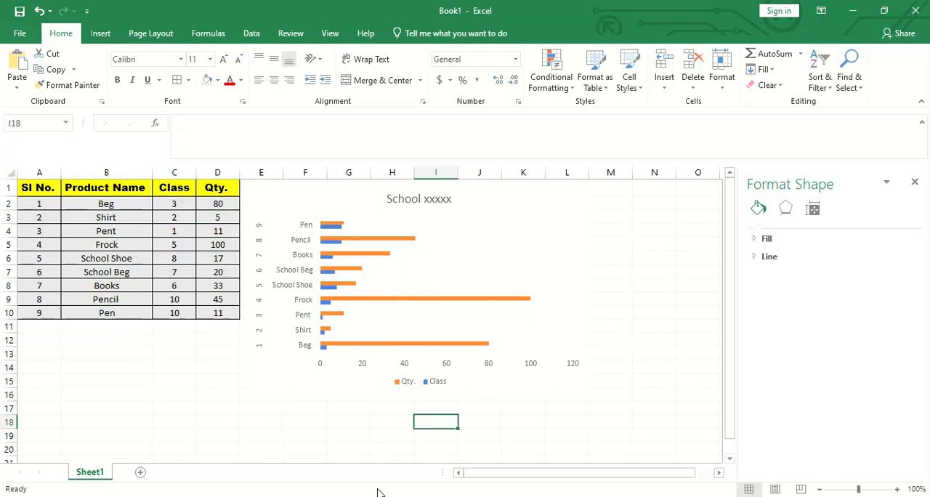
click(913, 182)
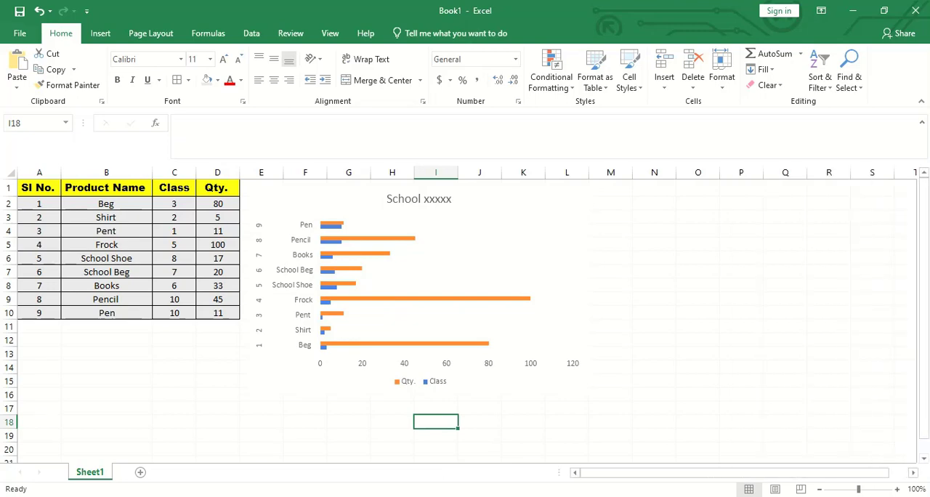
click(899, 490)
click(899, 490)
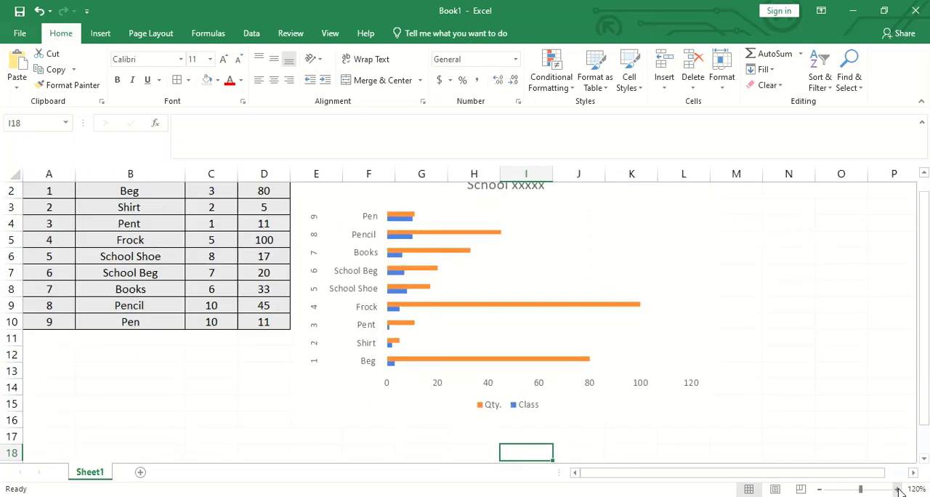
click(819, 490)
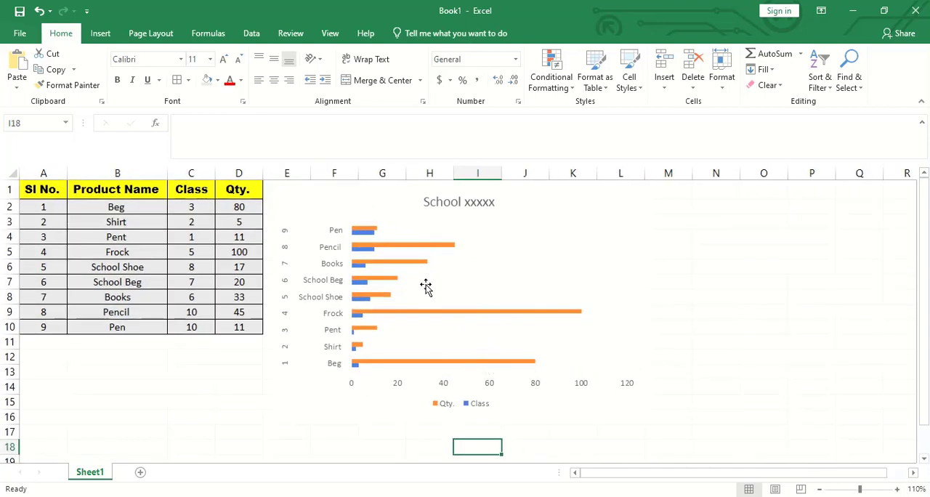
- Set up the page with Narrow margins, landscape orientation and A4 paper size
click(150, 34)
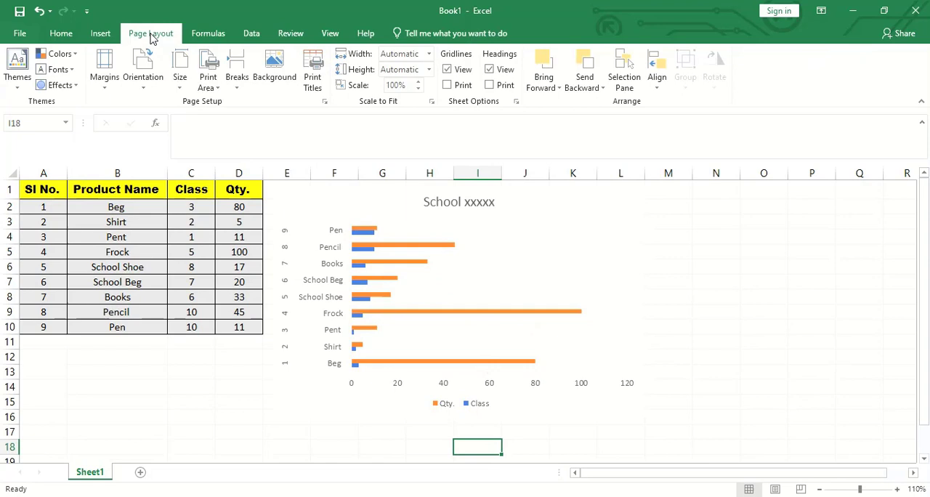
click(107, 80)
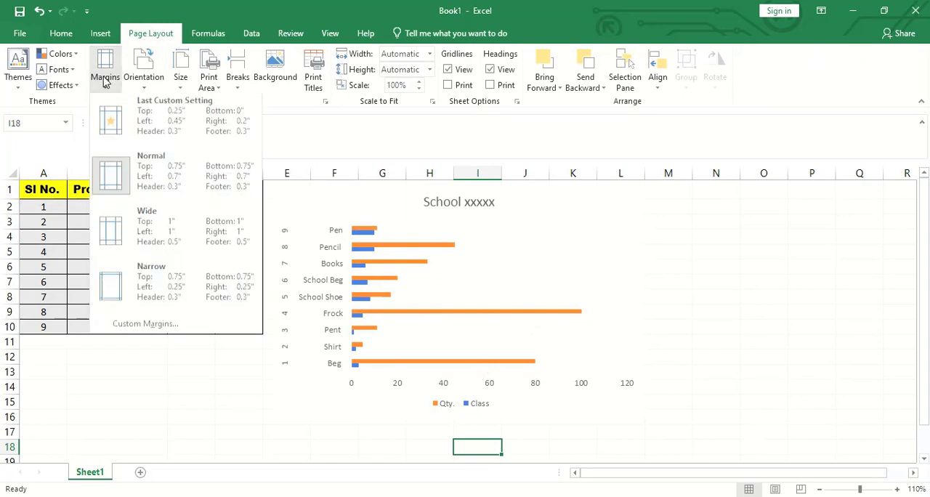
click(116, 296)
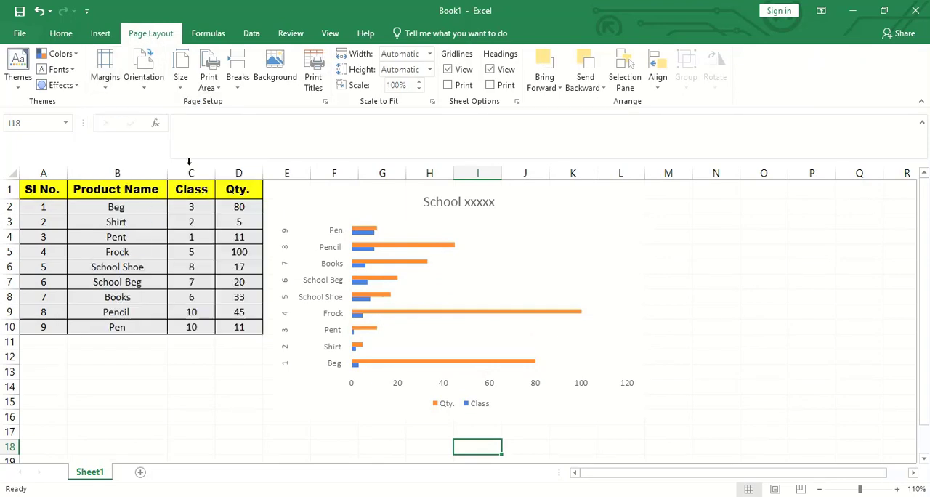
click(144, 73)
click(167, 149)
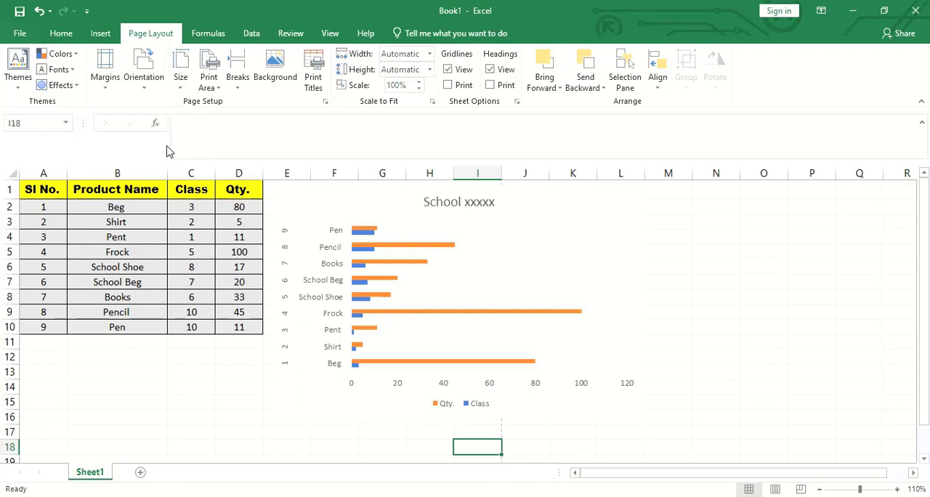
click(180, 79)
click(211, 259)
- Preview the active sheet for printing and print one copy on the Canon LBP6230/6240
scroll(521, 322, down, 2)
scroll(522, 322, up, 1)
scroll(521, 322, up, 1)
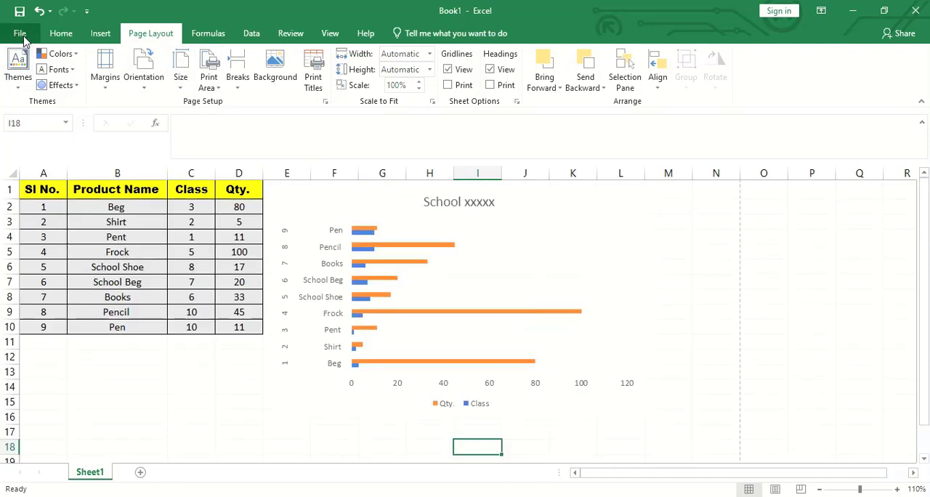
click(19, 32)
click(50, 222)
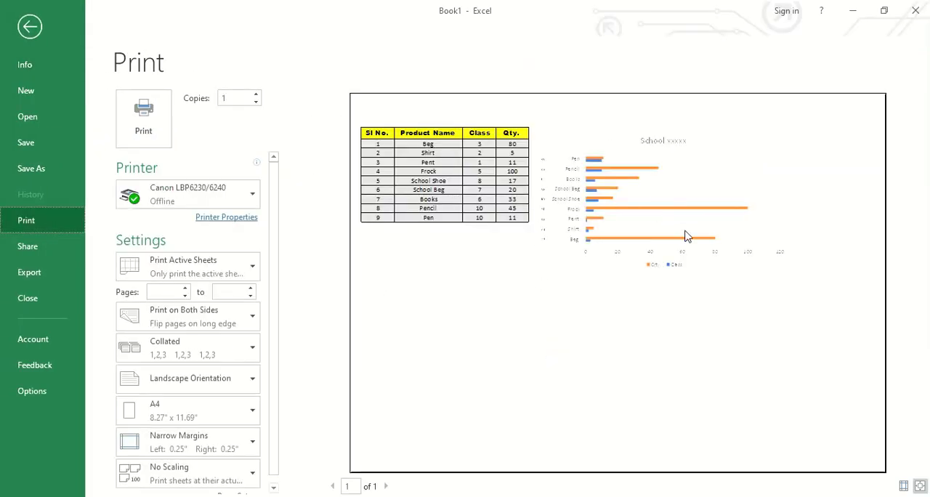
click(143, 130)
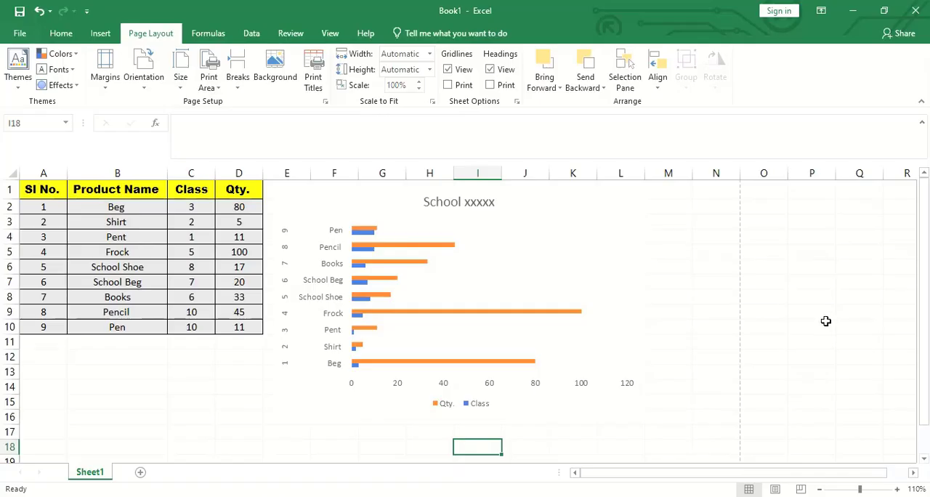
- Encrypt the workbook with a password, entering and re-entering the workbook password, and return to the sheet
click(20, 35)
click(148, 124)
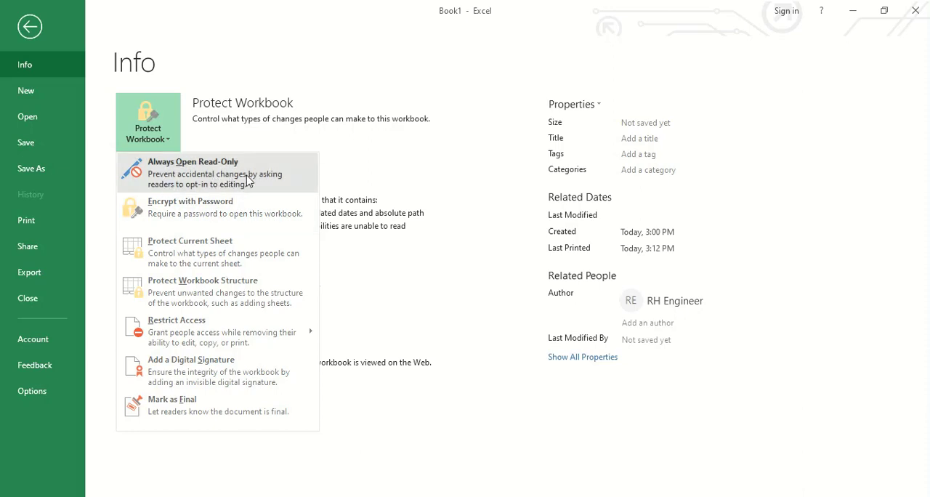
click(235, 220)
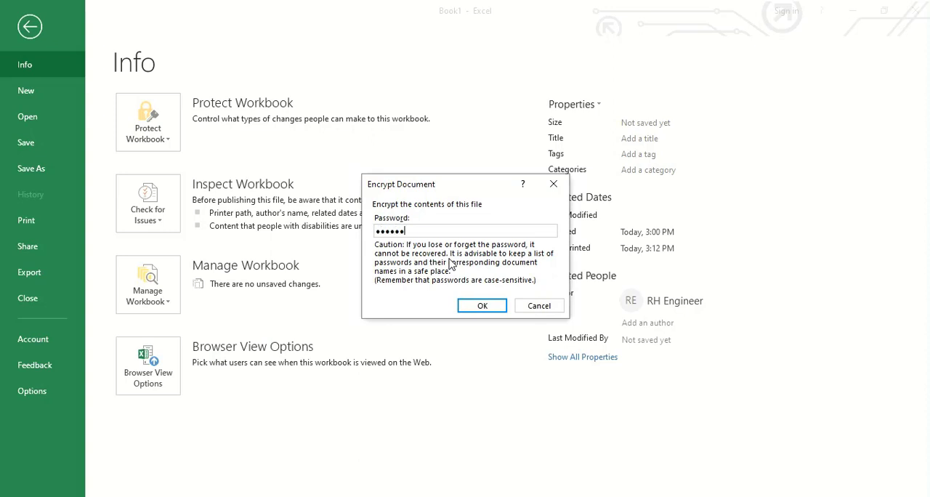
click(480, 306)
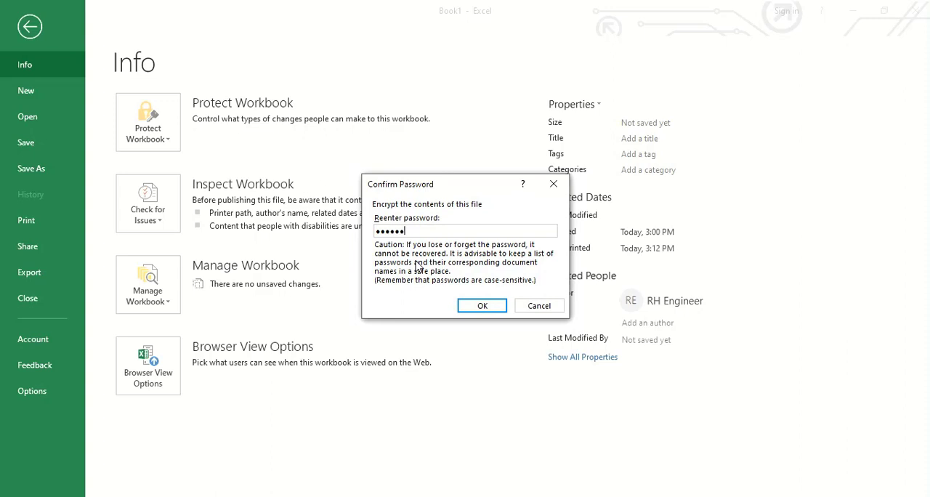
click(480, 306)
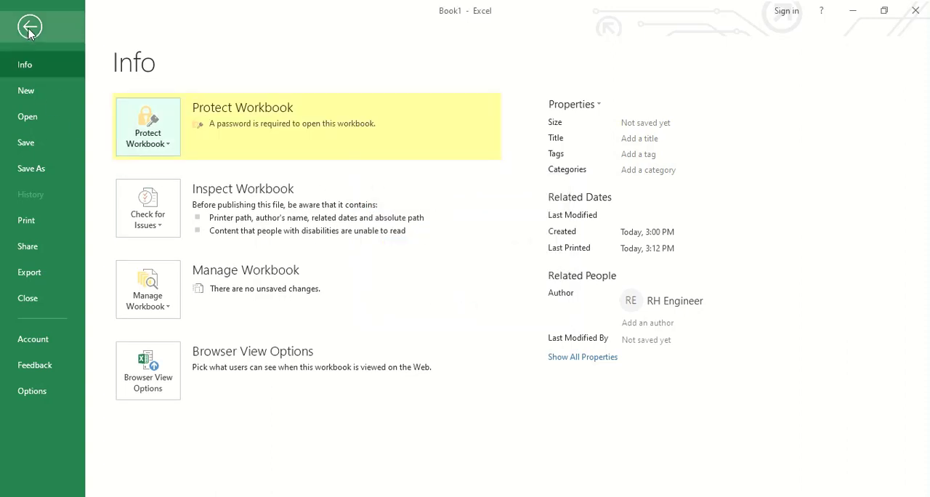
click(29, 28)
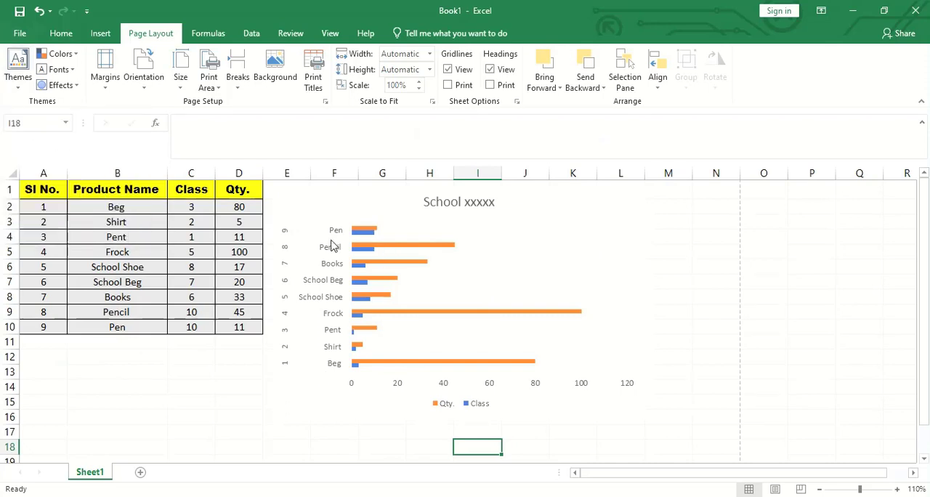
- Export the workbook as a PDF named Book1 in the Documents folder, using Standard optimization
click(19, 33)
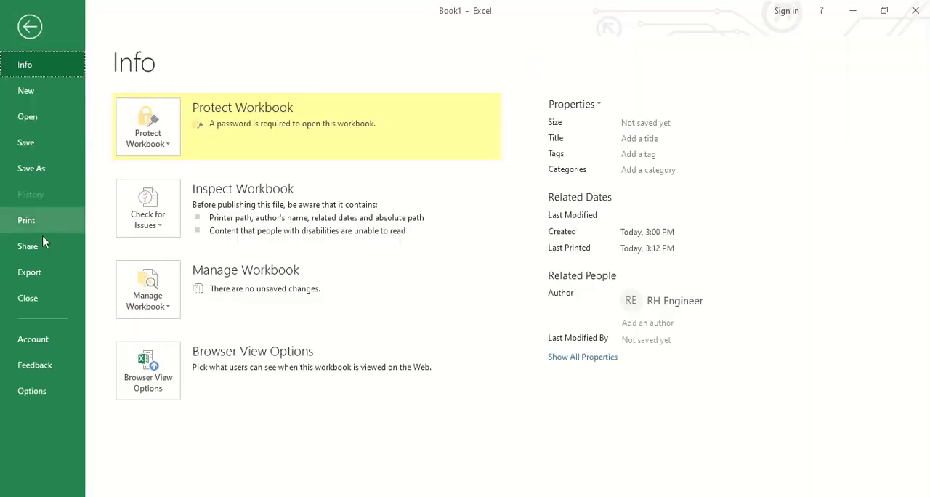
click(52, 280)
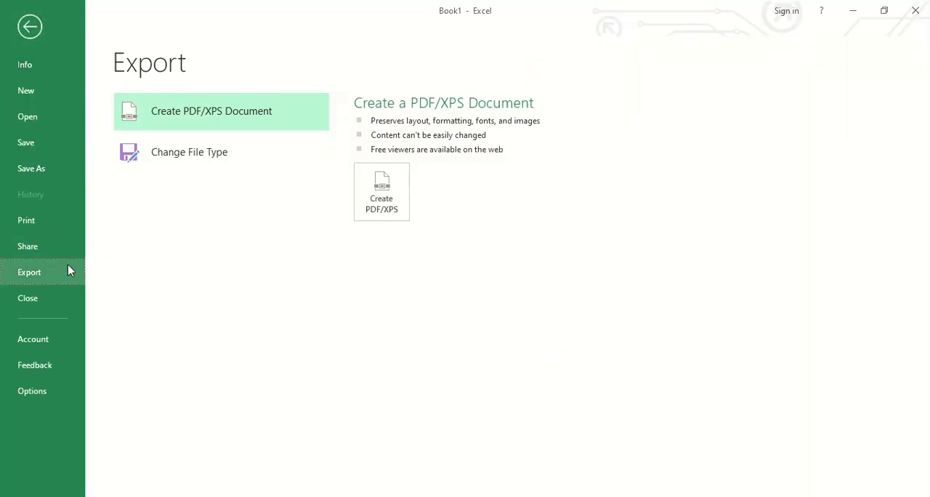
key(Escape)
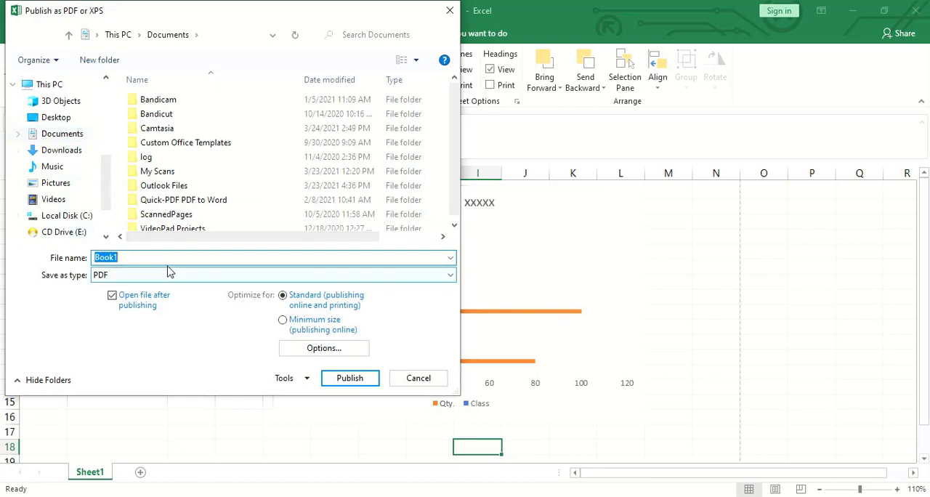
click(352, 378)
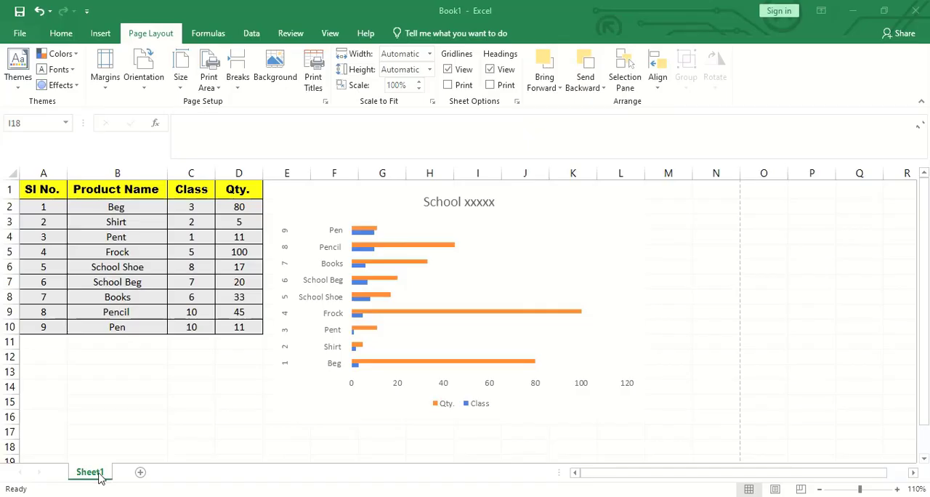
- Rename Sheet1 to "School xx" and add a new blank worksheet
right_click(101, 477)
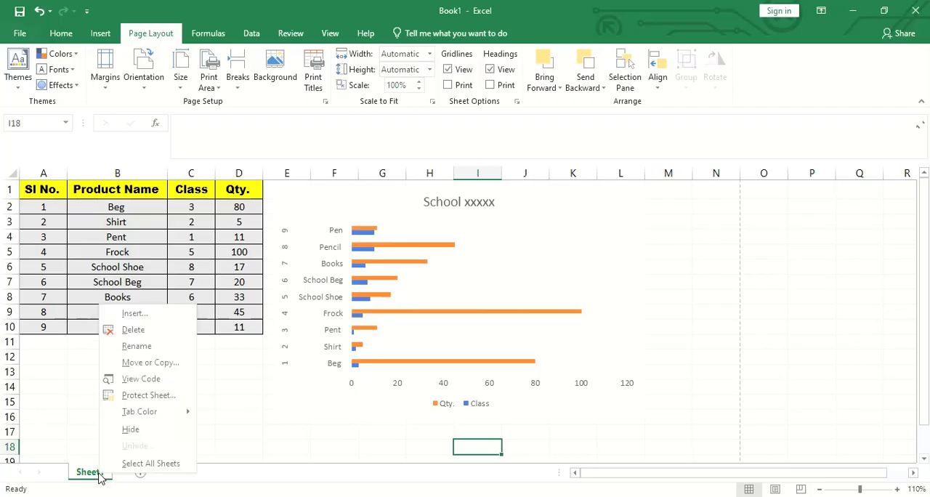
click(164, 431)
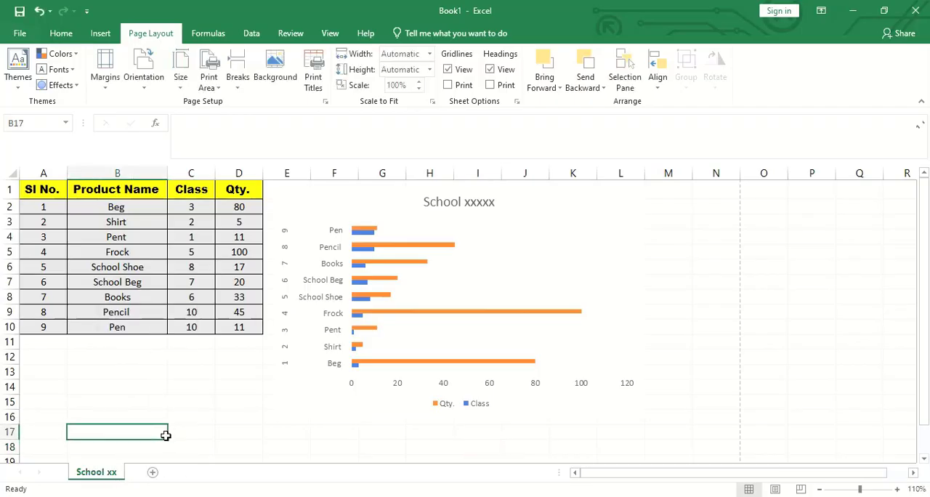
click(152, 474)
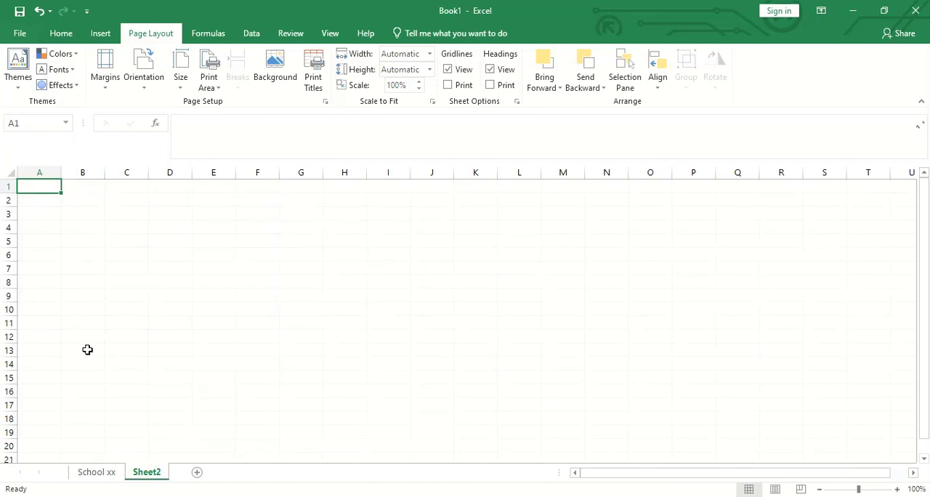
- Enter the headers "Sl No.", "Emp. Name" and "Basic Salary" in cells A1 to C1 of Sheet2
click(69, 292)
click(40, 190)
text(Sl No.)
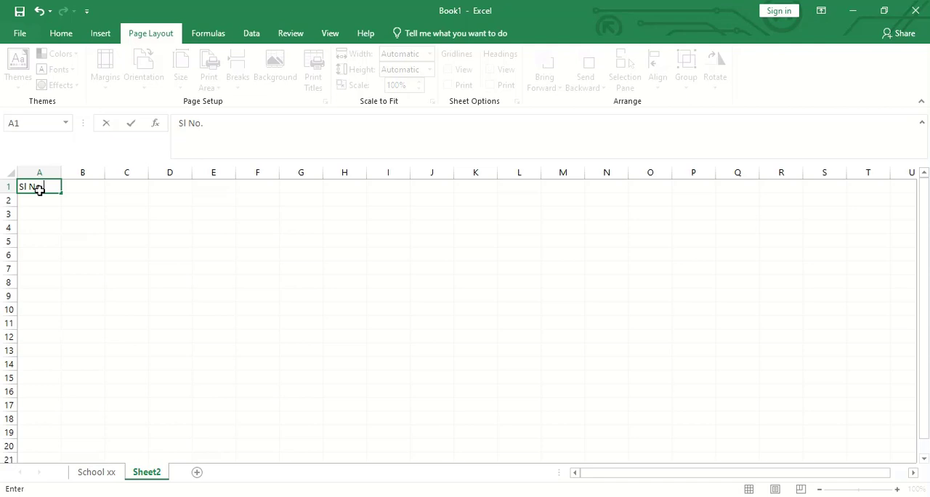
key(Tab)
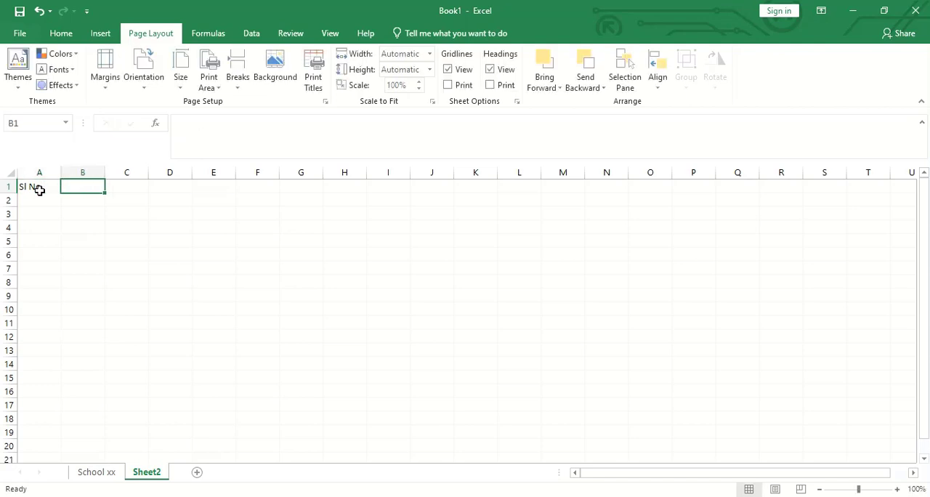
text(Emp)
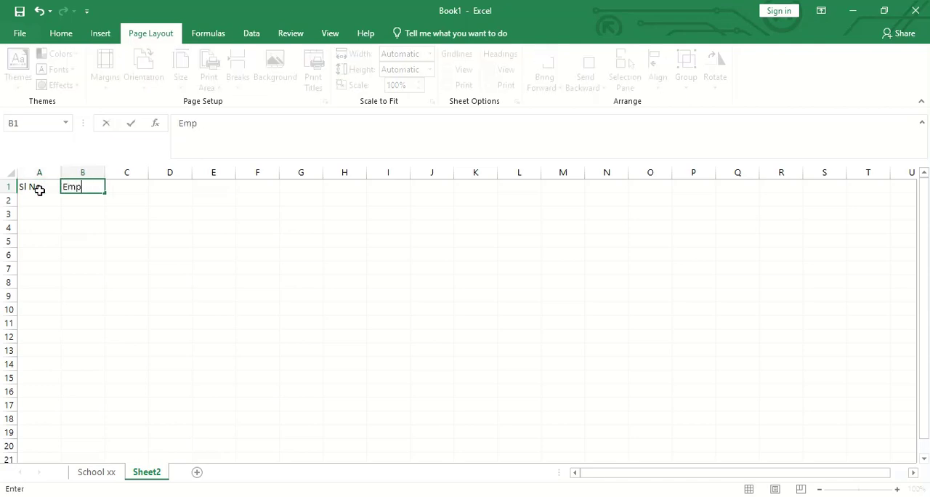
text(. Name)
key(Tab)
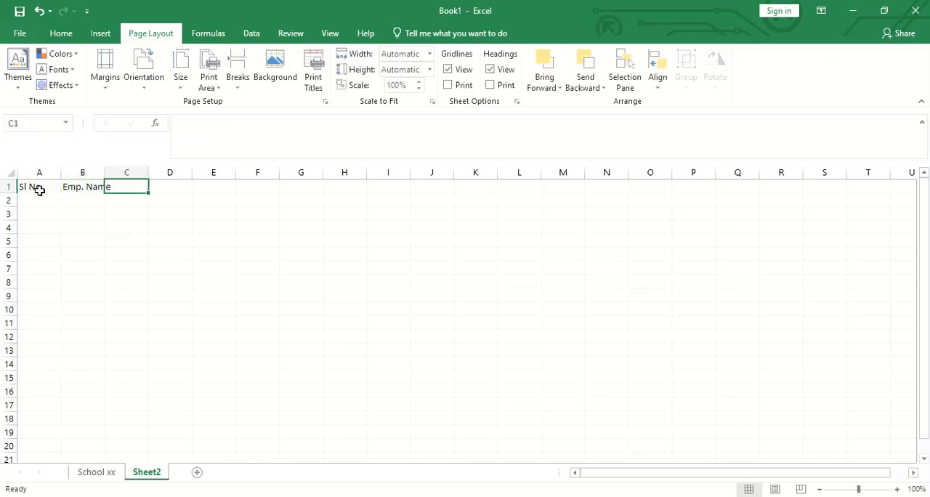
text(Basic )
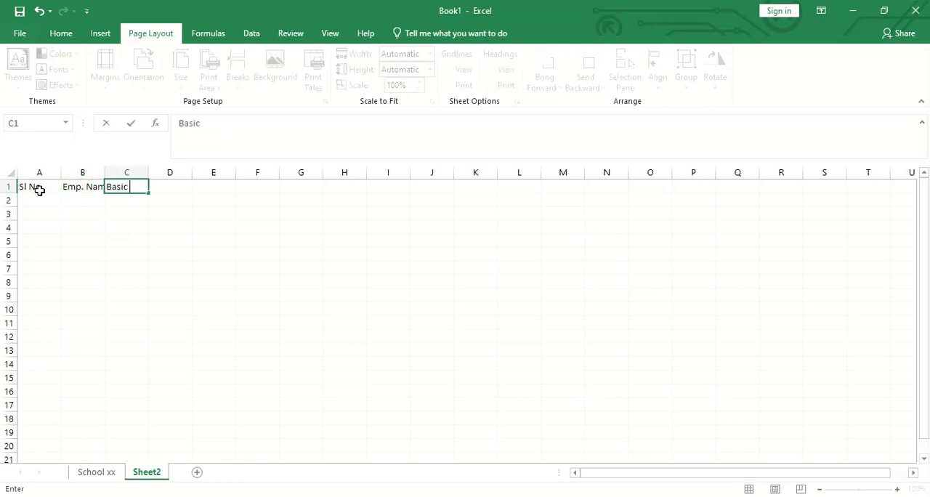
text(Salary)
key(Tab)
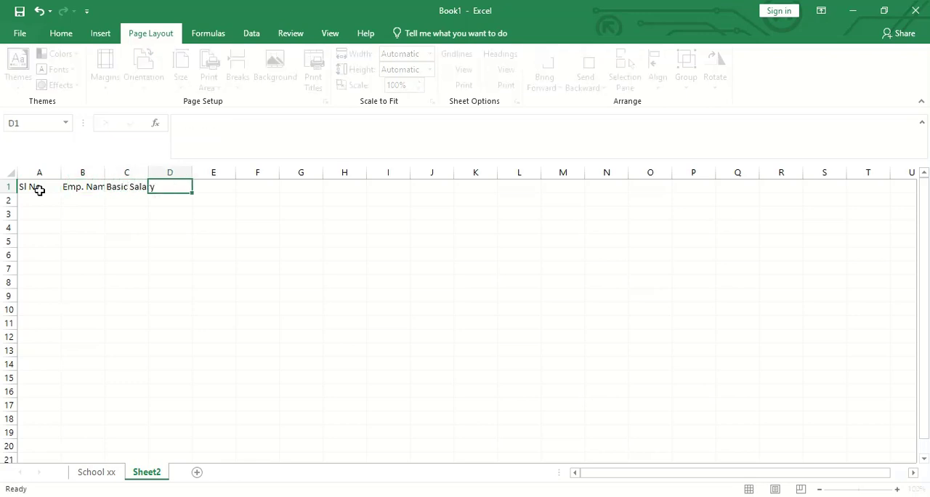
- Enter the headers "Medical 5%", "HRA 10%" and "Grand Total" in cells D1 to F1
text(Medical)
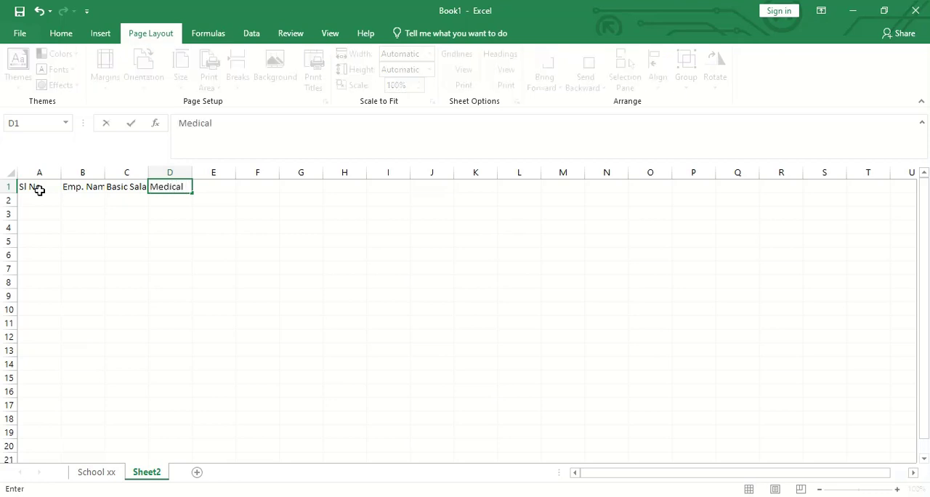
text( 5%)
key(Tab)
text(H)
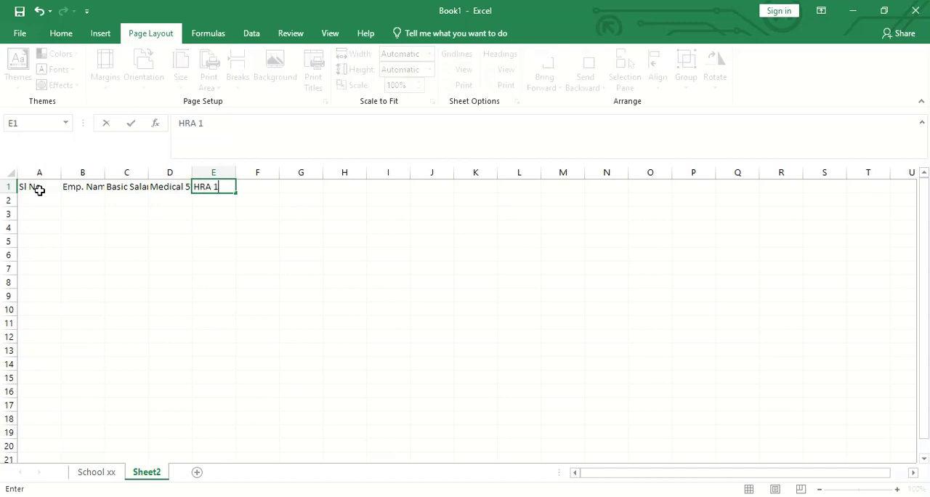
text(RA 10%)
key(Tab)
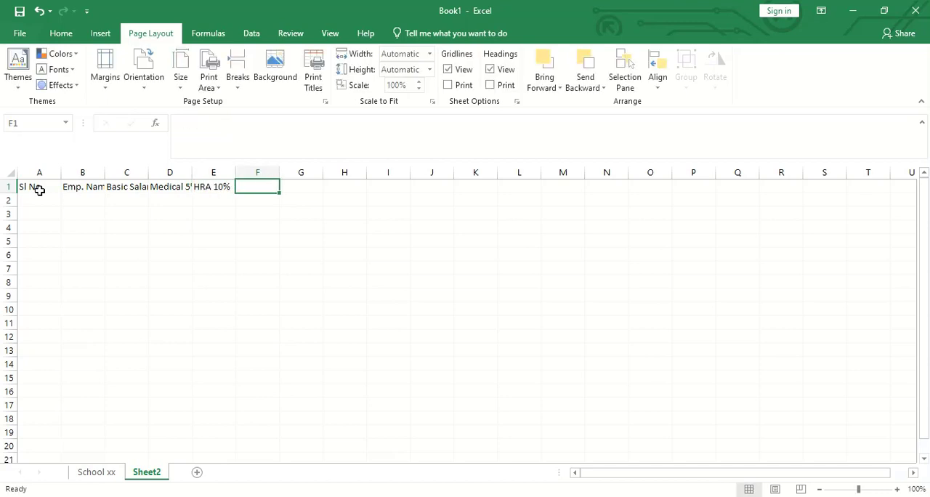
text(G)
key(BackSpace)
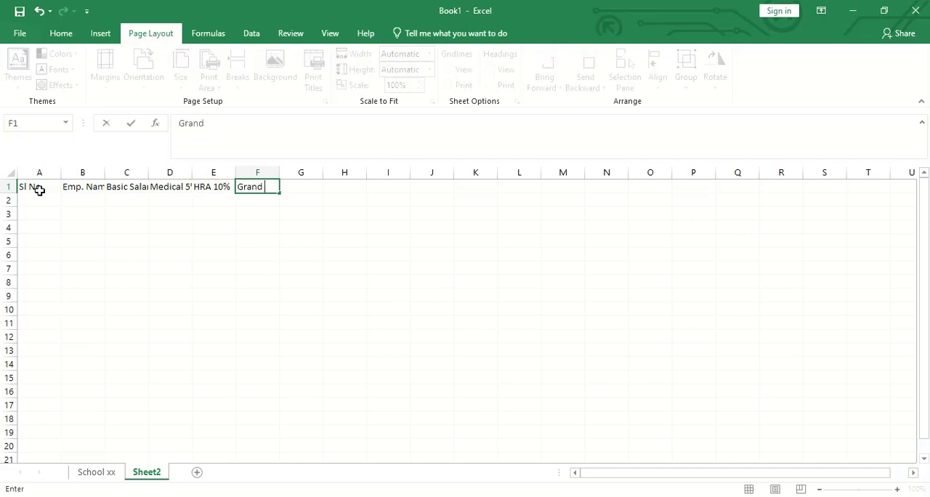
text(Grand Total)
key(Tab)
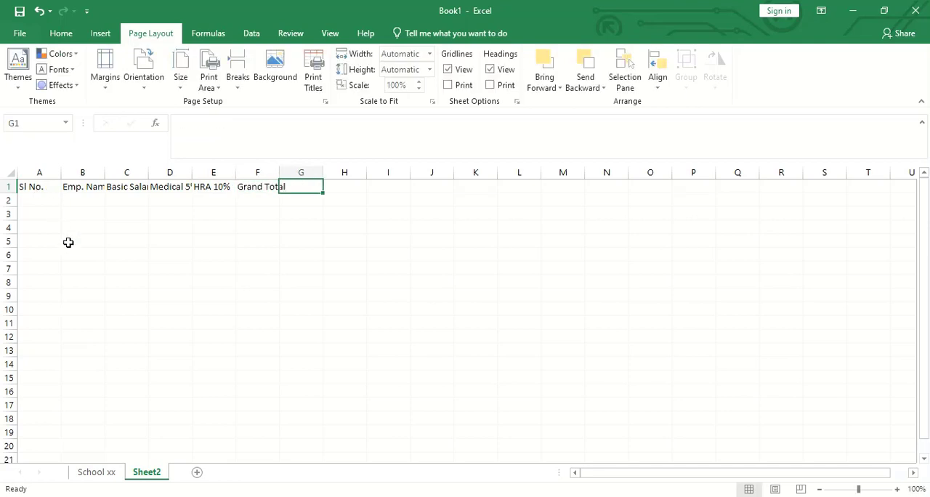
- Auto-fit the widths of columns B to F to their header text
click(68, 242)
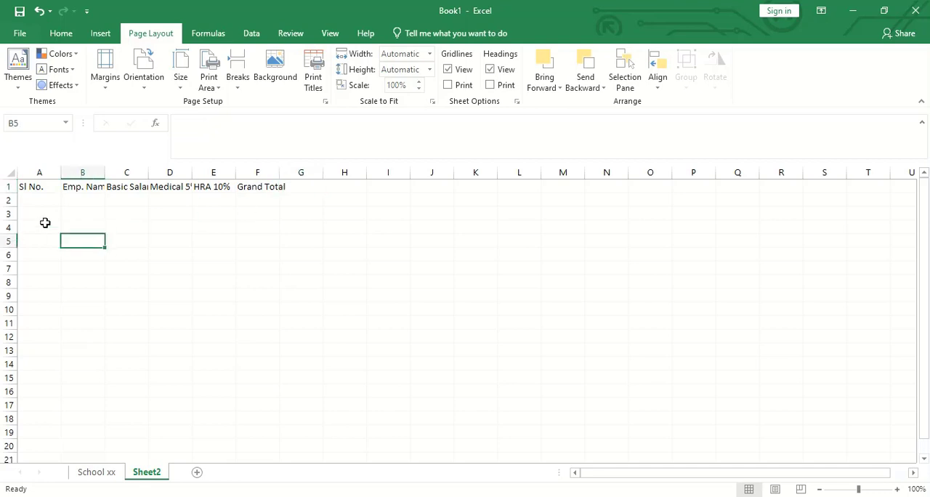
double_click(105, 175)
double_click(159, 175)
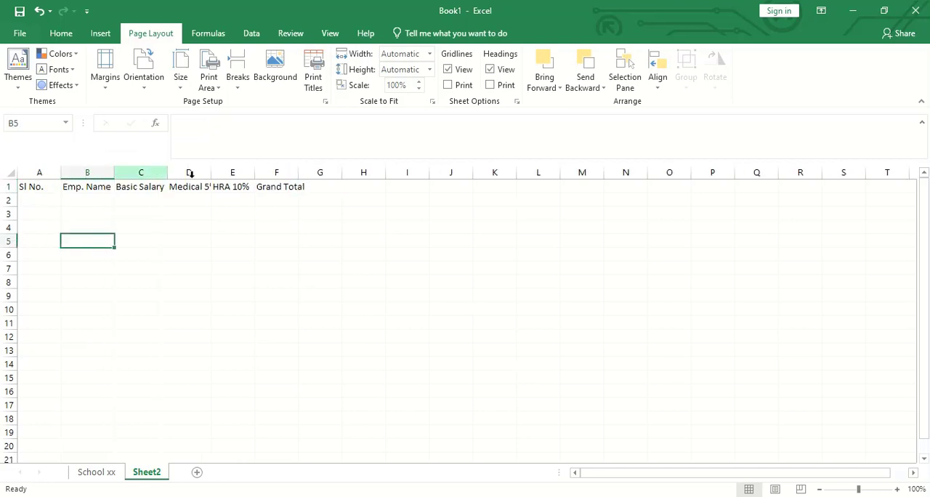
double_click(213, 172)
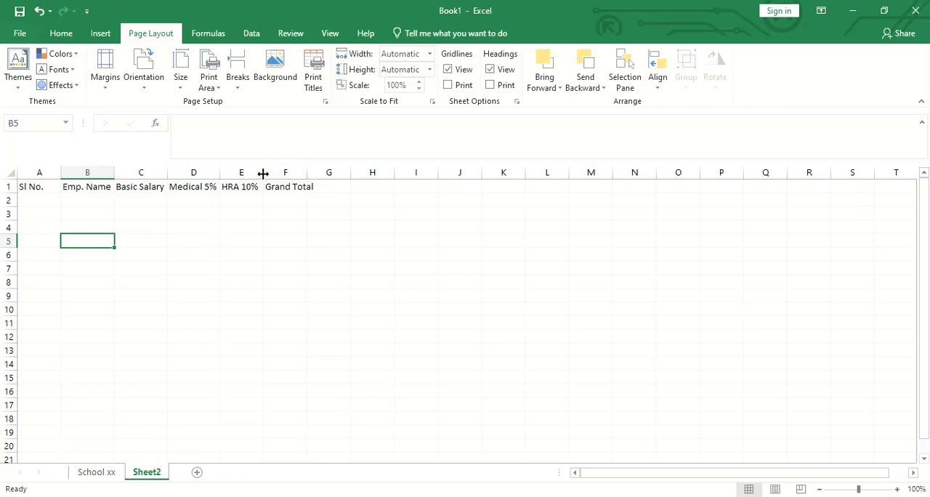
double_click(263, 172)
double_click(306, 171)
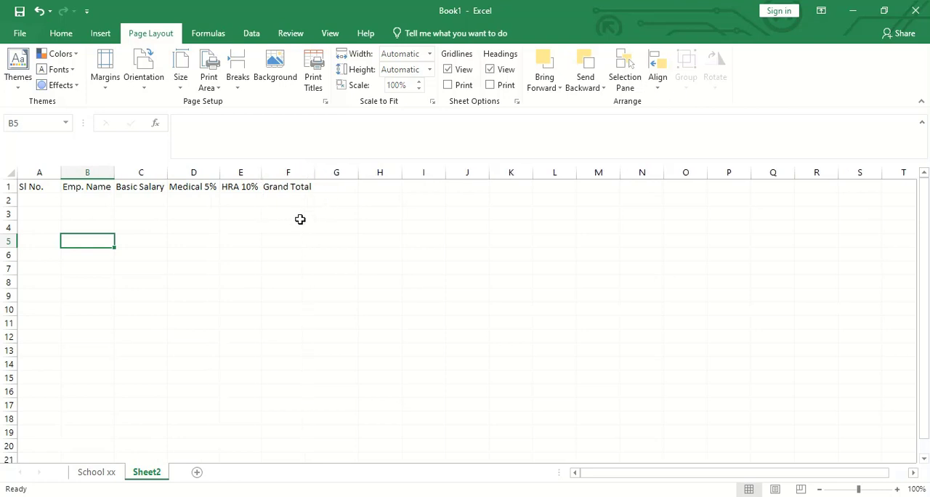
click(301, 215)
- Fill the header cells A1 to F1 with yellow
drag(56, 186, 297, 187)
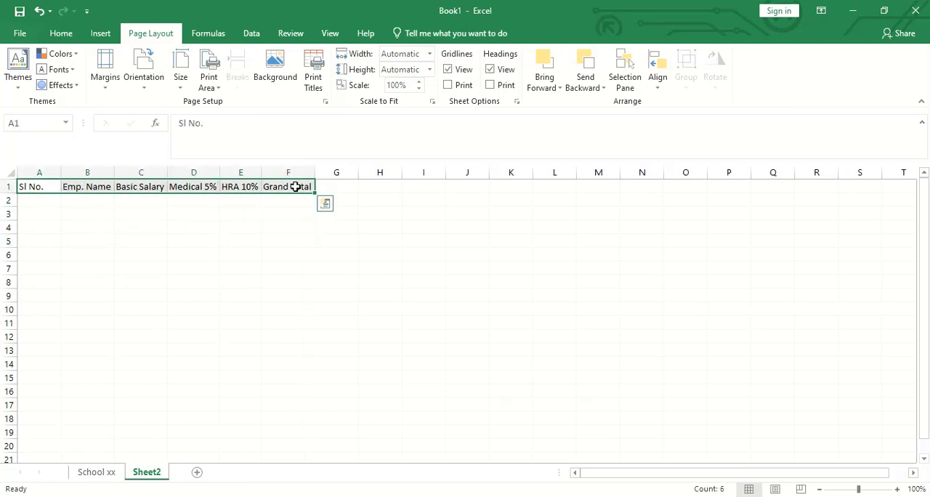
click(67, 34)
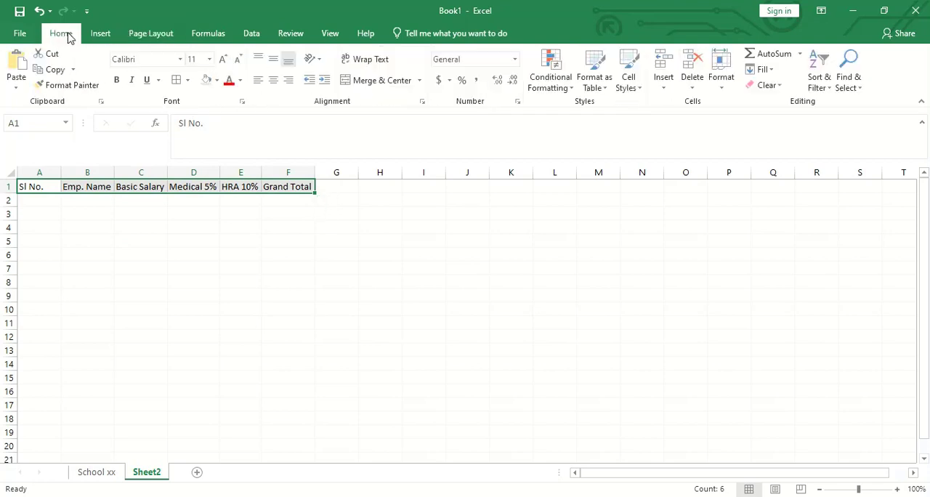
click(217, 80)
click(237, 185)
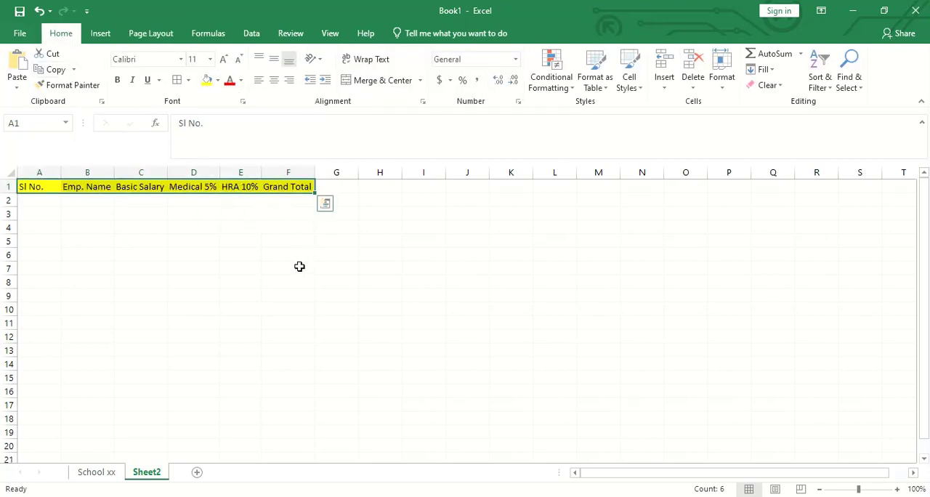
click(291, 293)
- Apply all borders to the header cells A1 to F1
drag(55, 189, 283, 187)
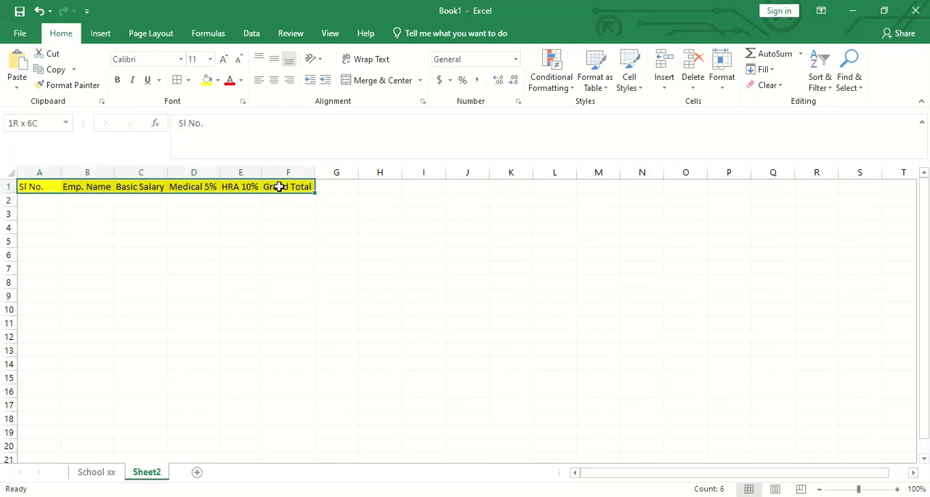
click(178, 80)
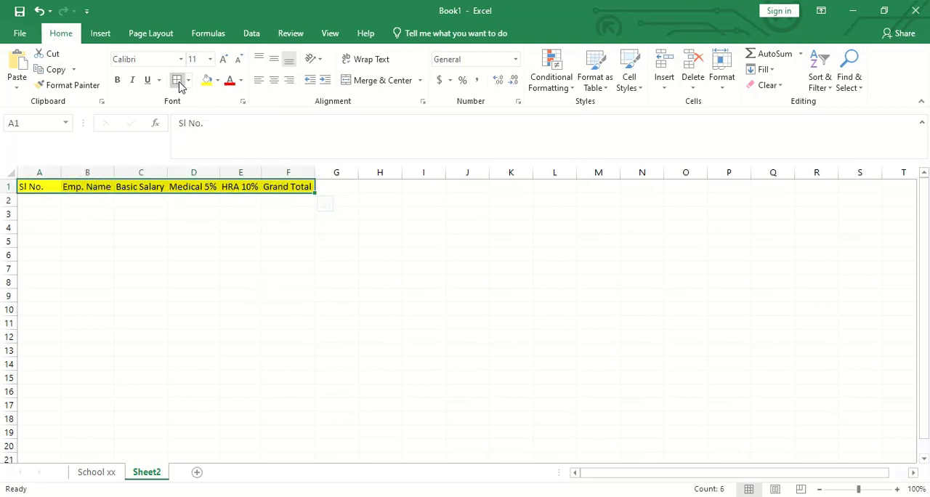
click(189, 296)
- Enter the serial numbers 1 and 2 in cells A2 and A3
click(40, 200)
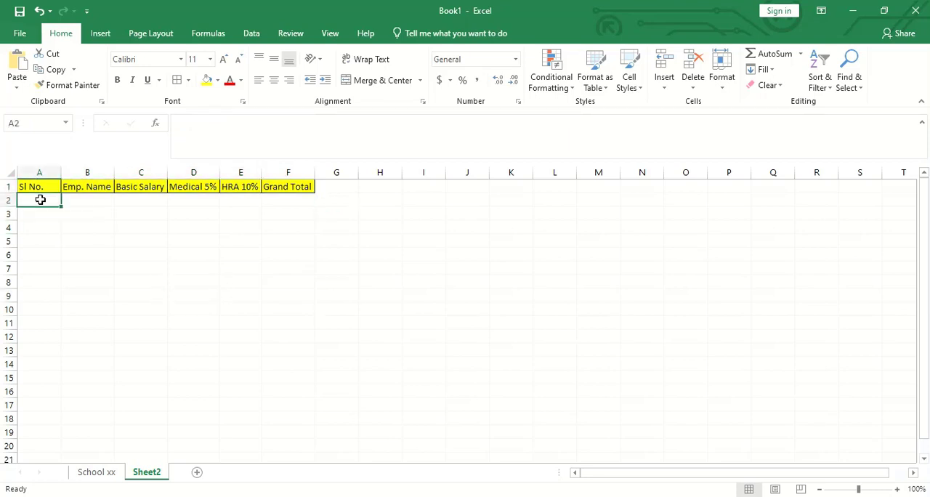
text(1)
key(Return)
text(2)
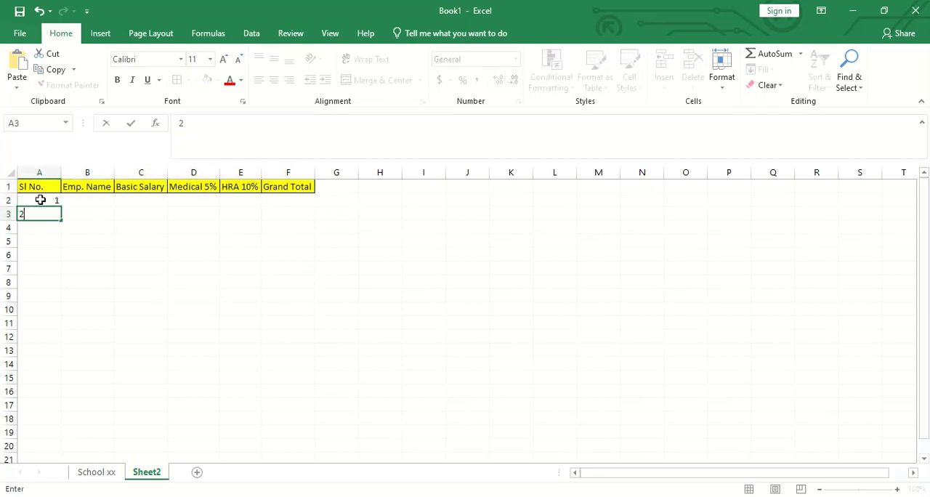
key(Return)
- Enter the serial numbers 3, 4 and 5 in cells A4 to A6 individually and undo those entries
text(3)
key(Return)
text(4)
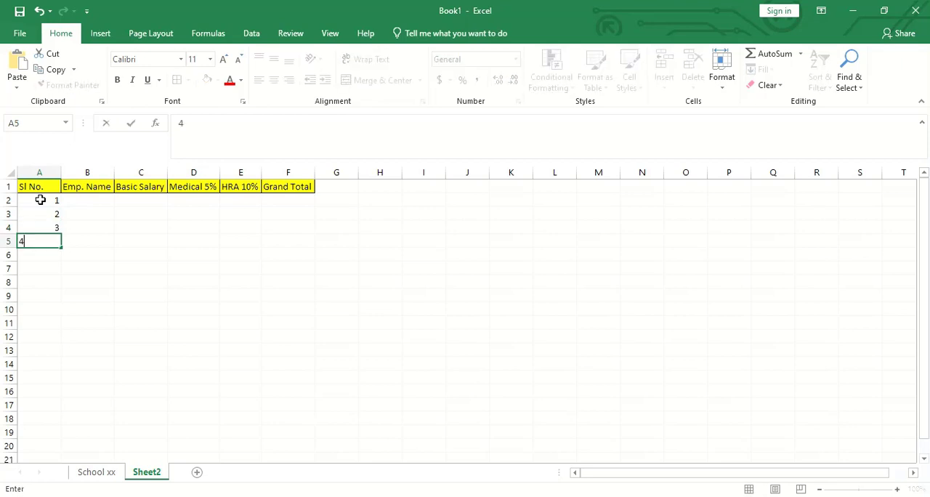
key(Return)
text(5)
key(Return)
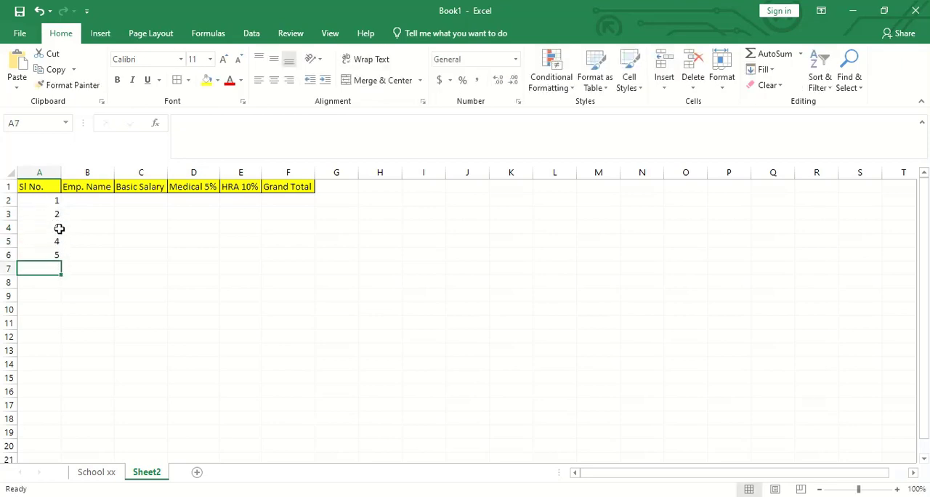
key(ctrl+z)
key(ctrl+z)
key(ctrl+z)
key(ctrl+z)
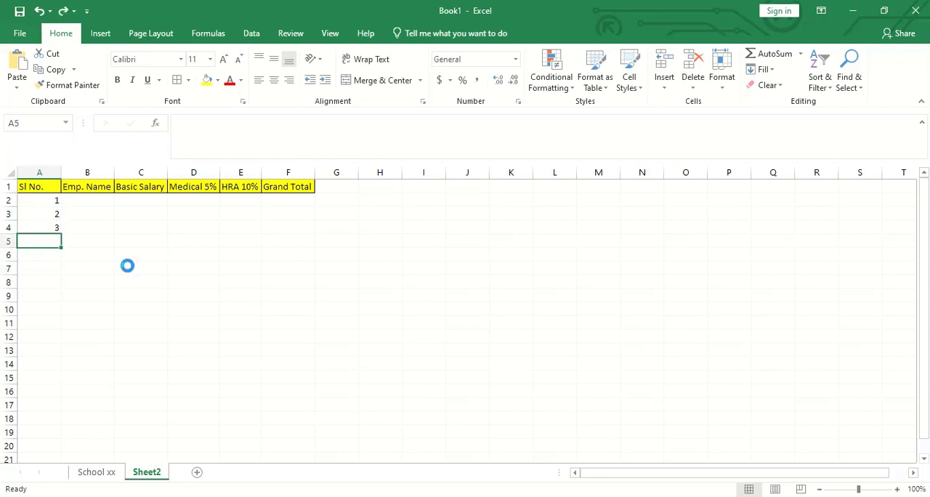
- Extend the serial number series from cells A2 and A3 down to A6 with AutoFill
click(83, 254)
click(51, 202)
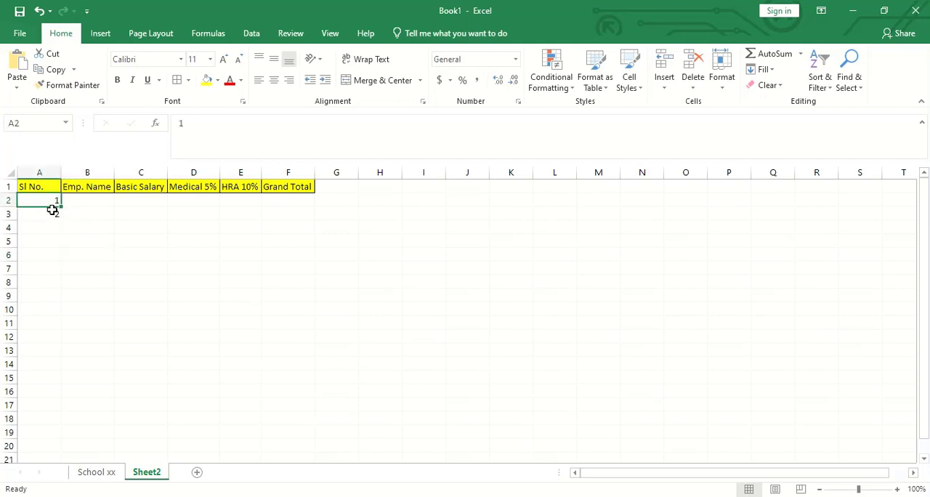
drag(61, 207, 57, 256)
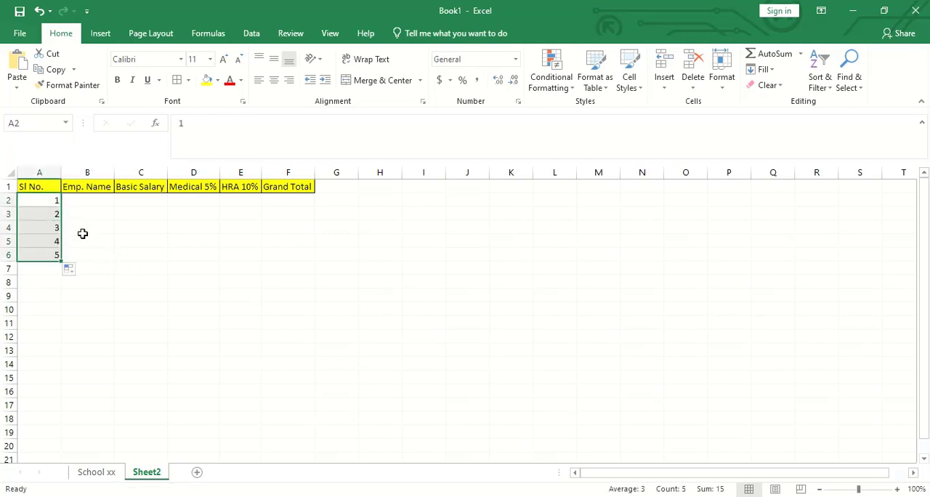
- Enter the first two employees' full names in cells B2 and B3
click(80, 199)
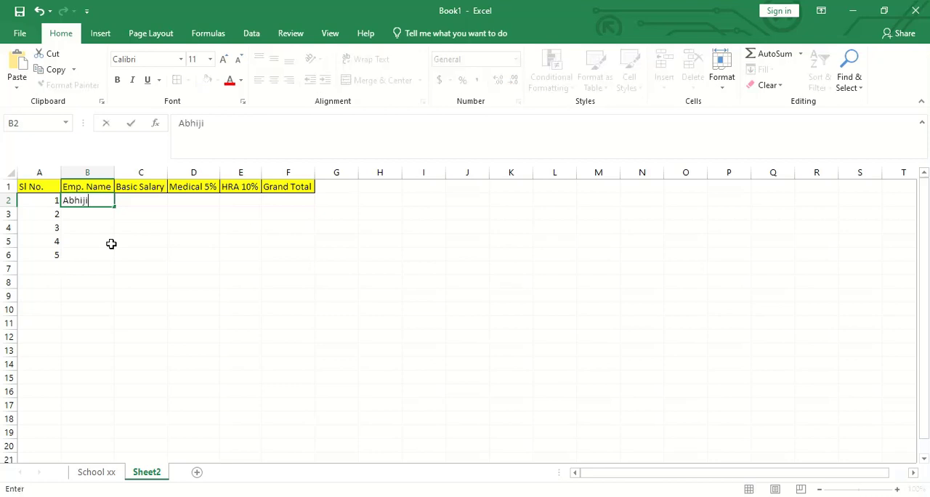
key(Return)
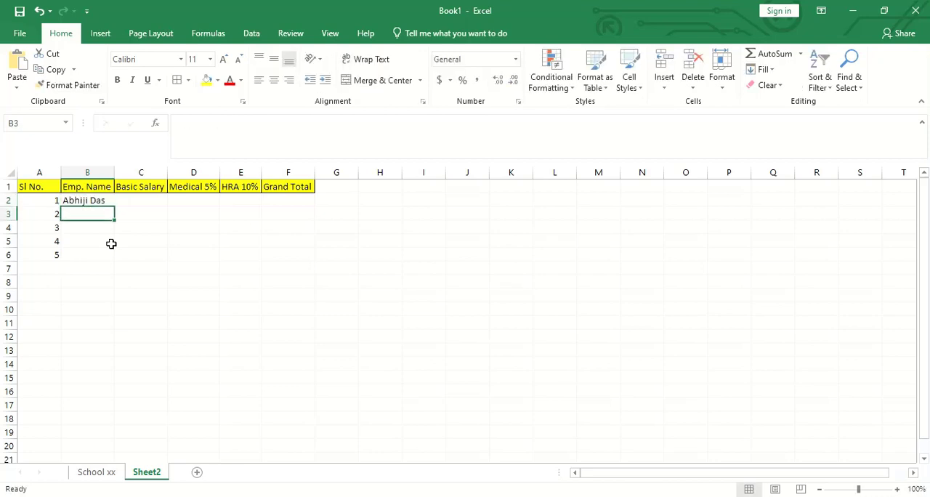
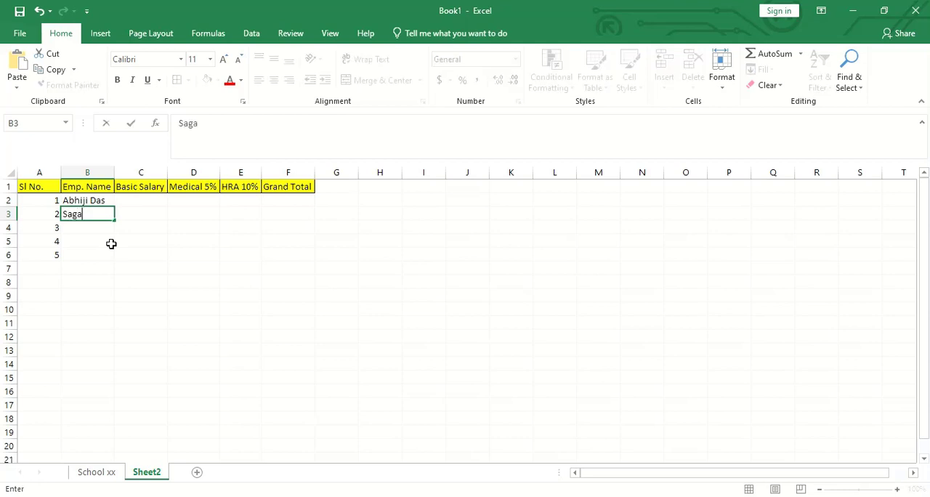
key(Return)
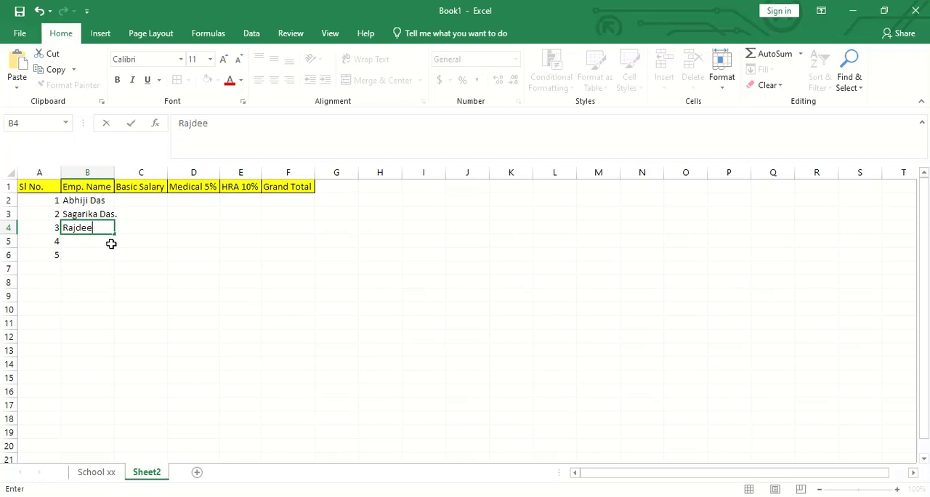
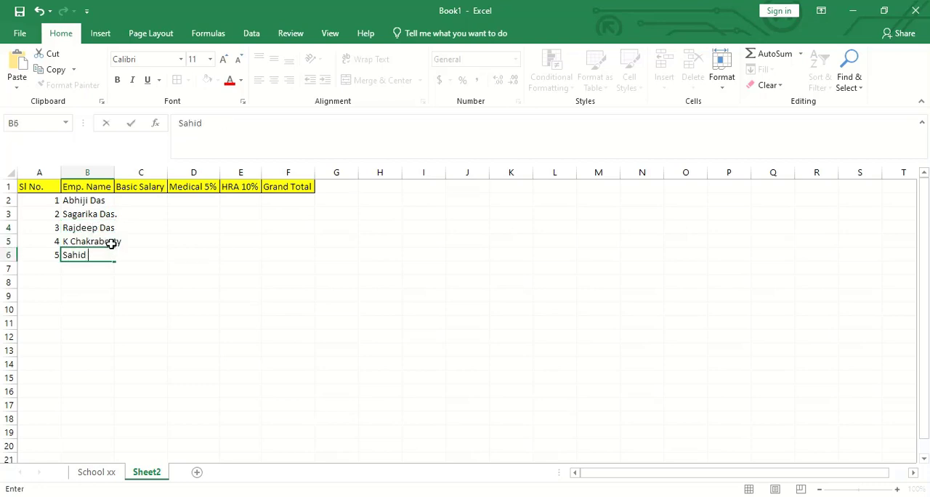
- Enter the remaining three employees' names in cells B4 to B6 and widen column B to fit them
key(Tab)
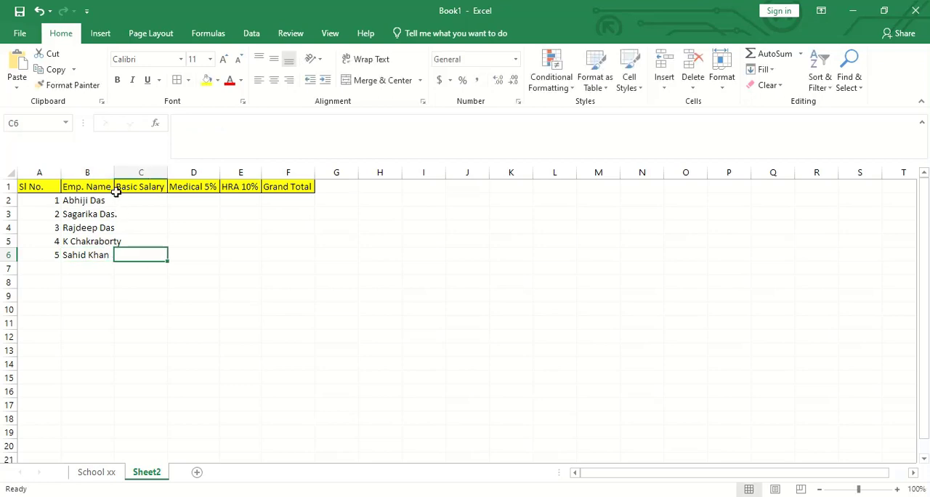
drag(113, 172, 124, 172)
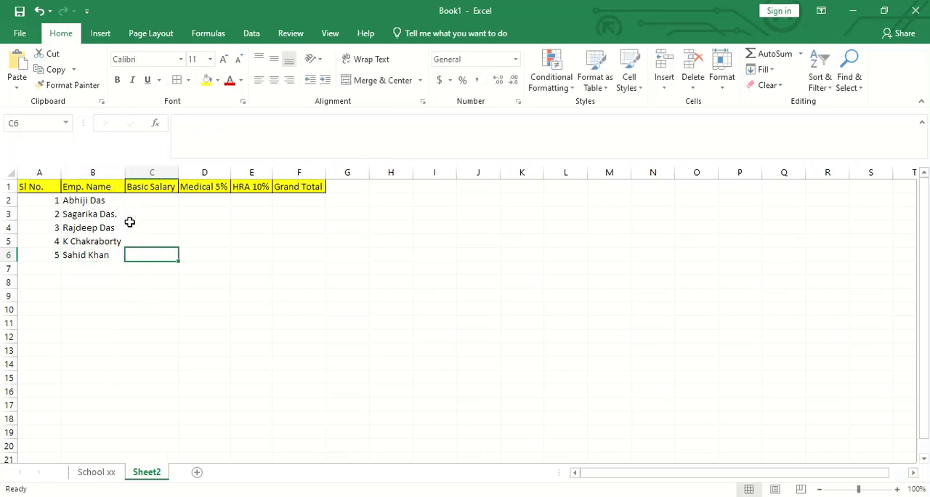
- Enter the basic salaries 11500, 15000 and 22310 in cells C2 to C4
click(139, 205)
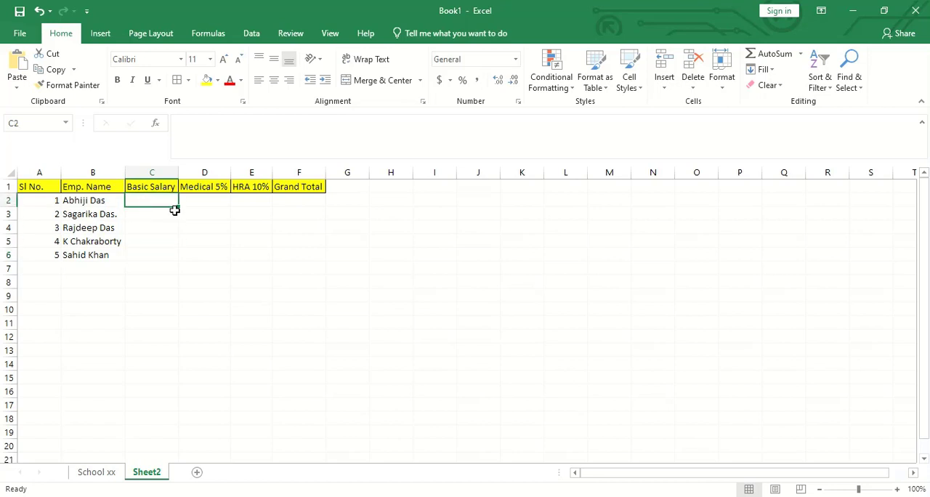
text(11500)
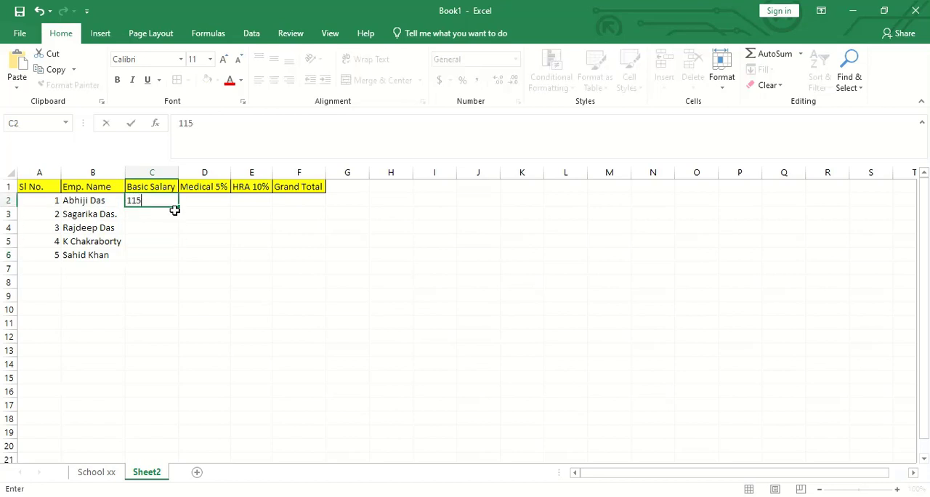
key(Return)
text(15000)
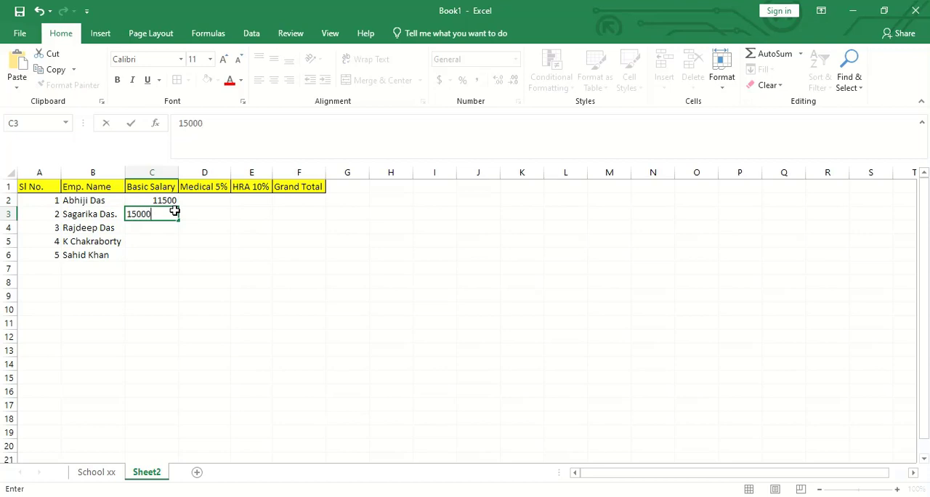
key(Return)
text(2)
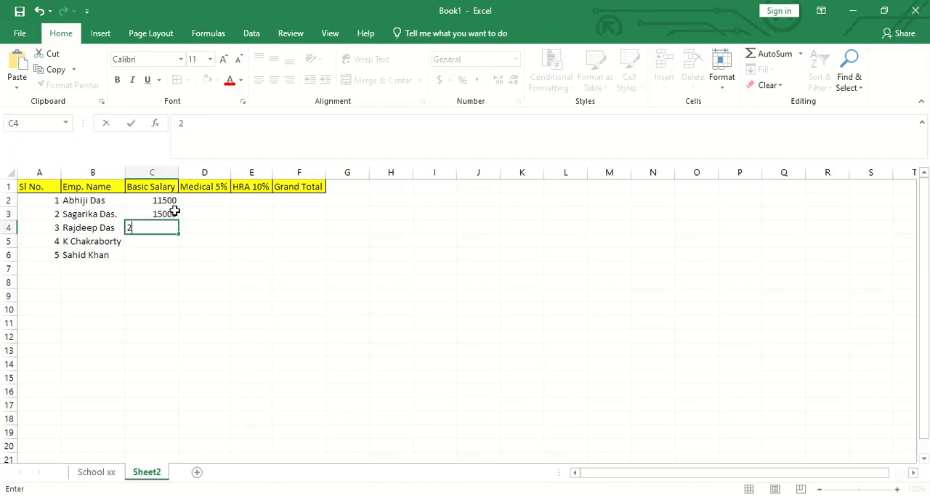
text(2310)
key(Return)
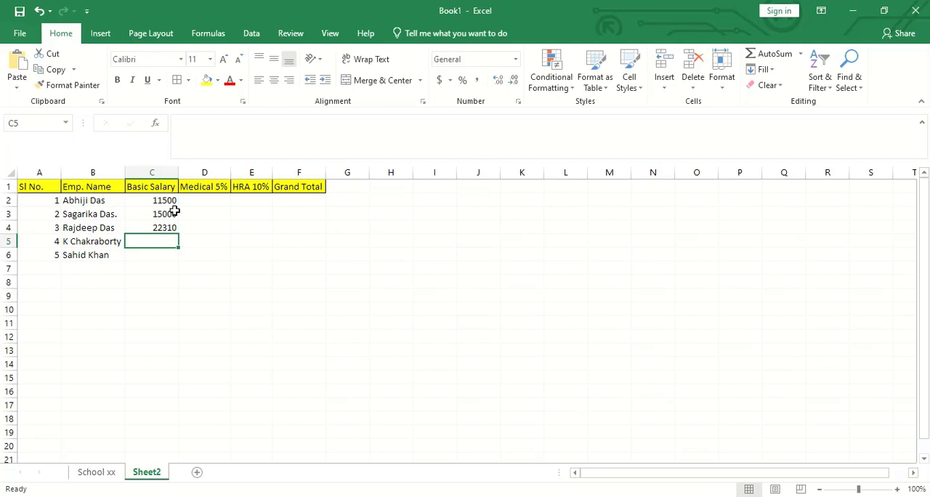
- Enter the basic salaries 18745 and 11500 in cells C5 and C6
text(18745)
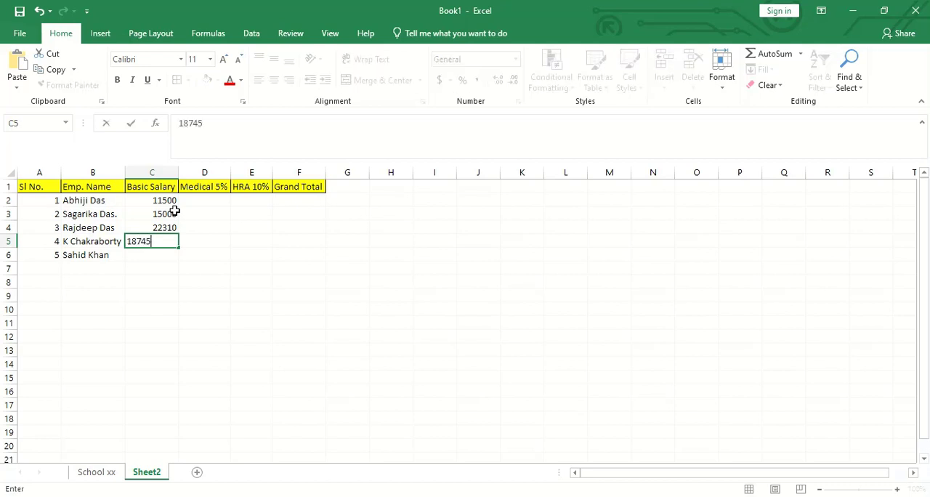
key(Return)
text(11500)
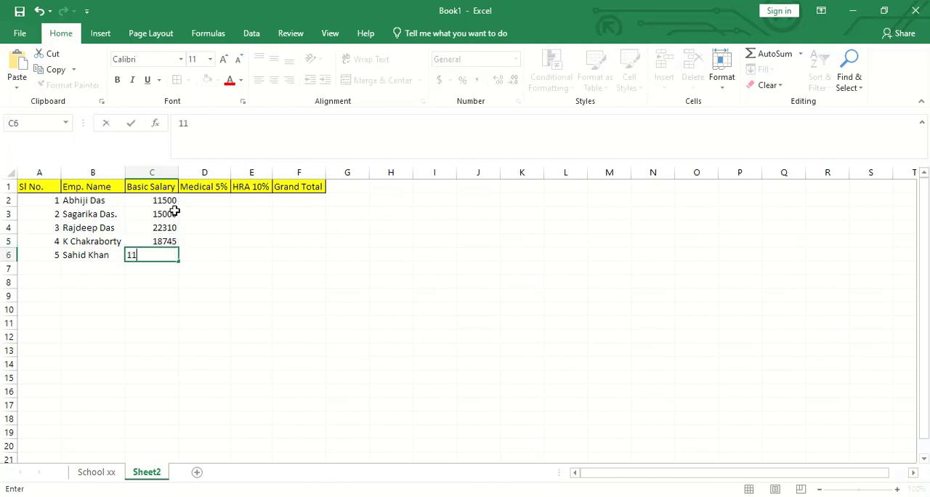
click(206, 255)
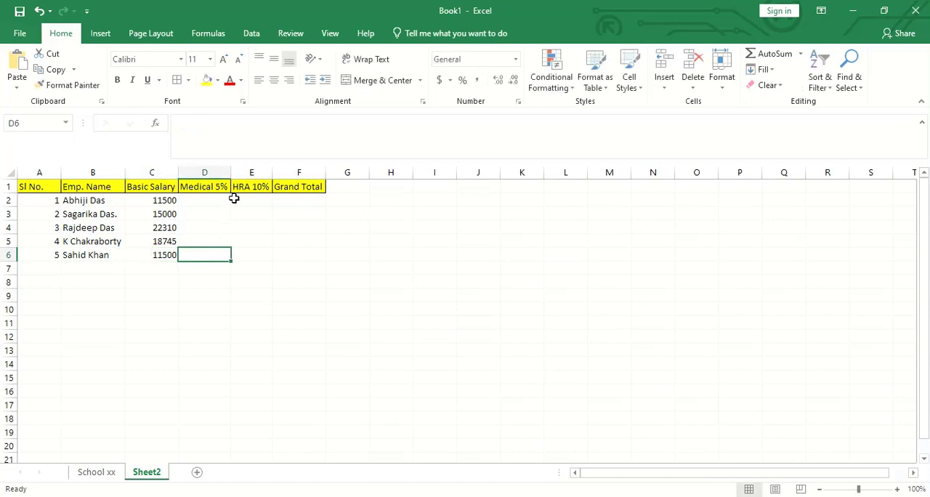
- Calculate the first employee's medical allowance in cell D2 with the formula =C2*5%
click(221, 199)
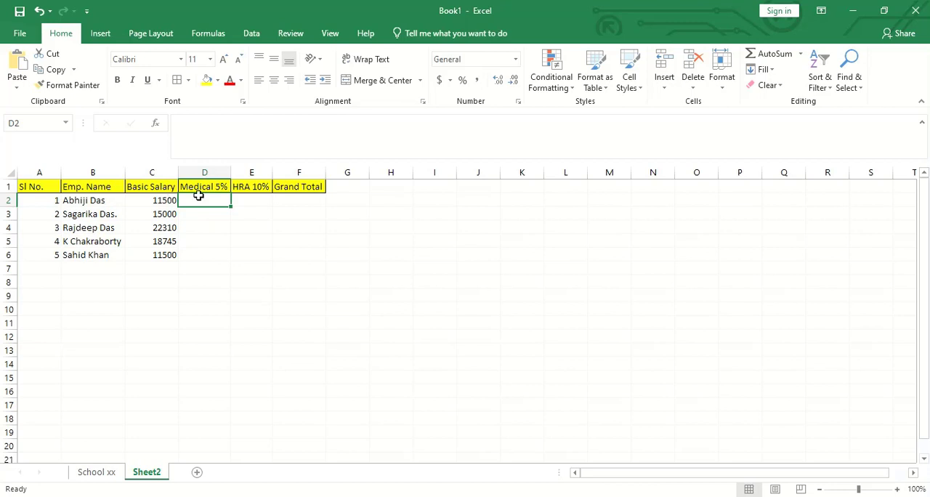
click(254, 201)
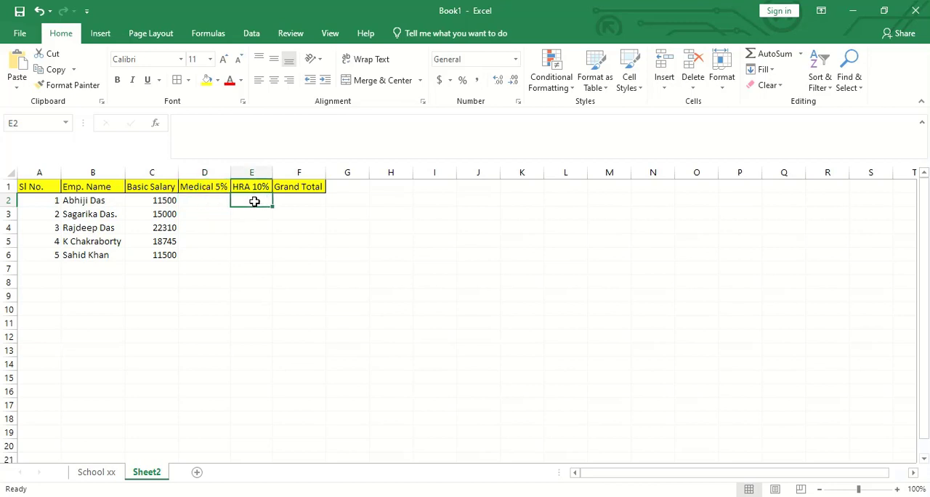
click(196, 201)
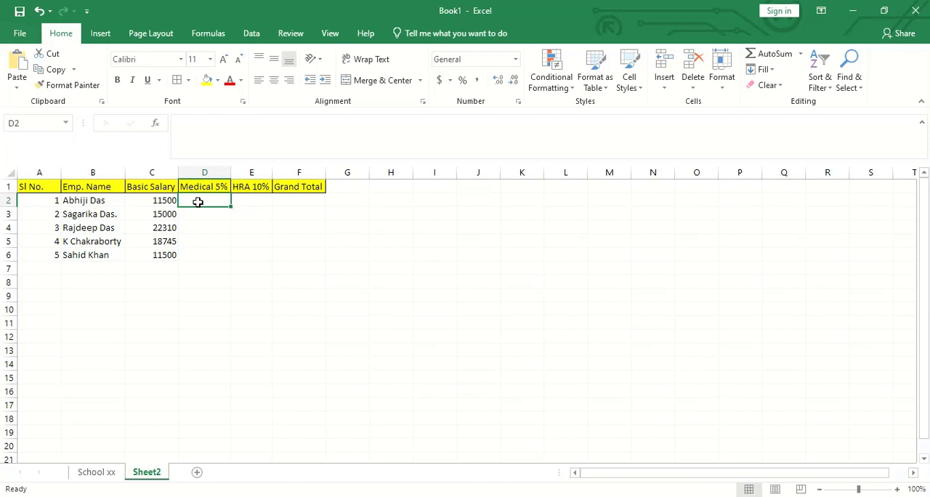
text(=)
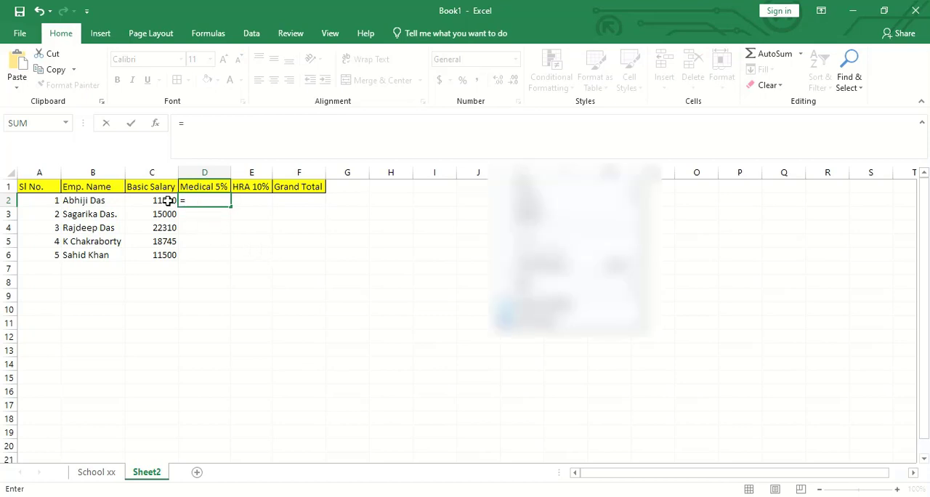
click(167, 200)
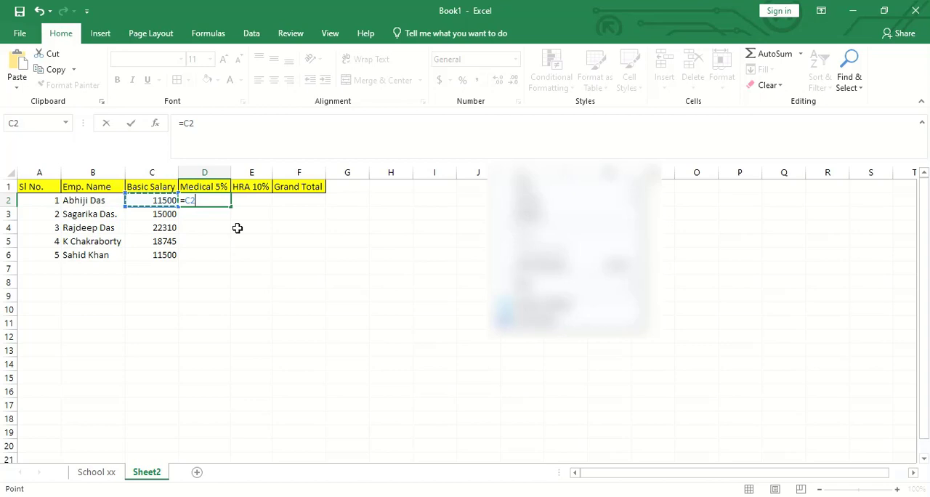
text(*5%)
key(Return)
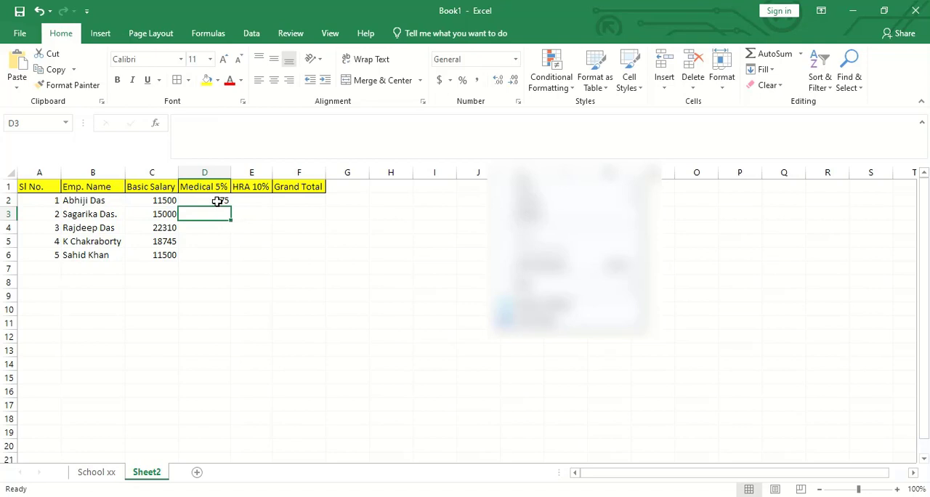
click(218, 201)
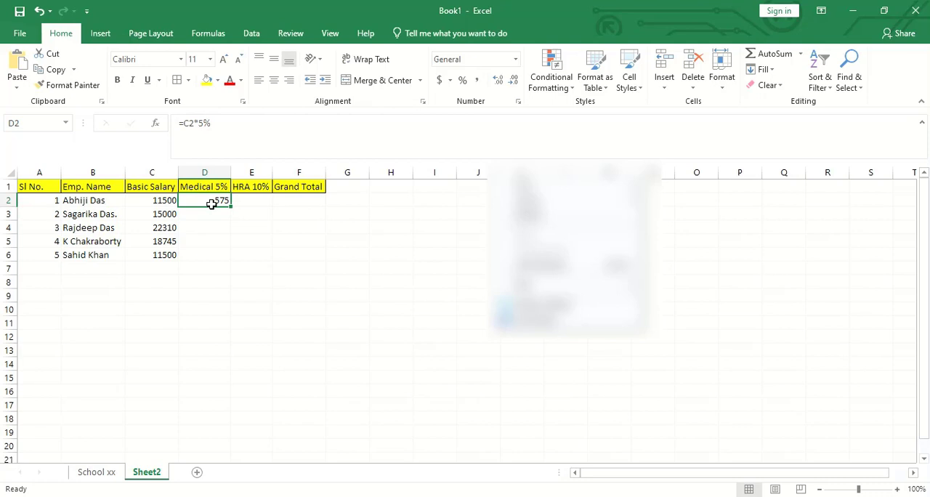
- Calculate the first employee's HRA in cell E2 with the formula =C2*10%
key(Right)
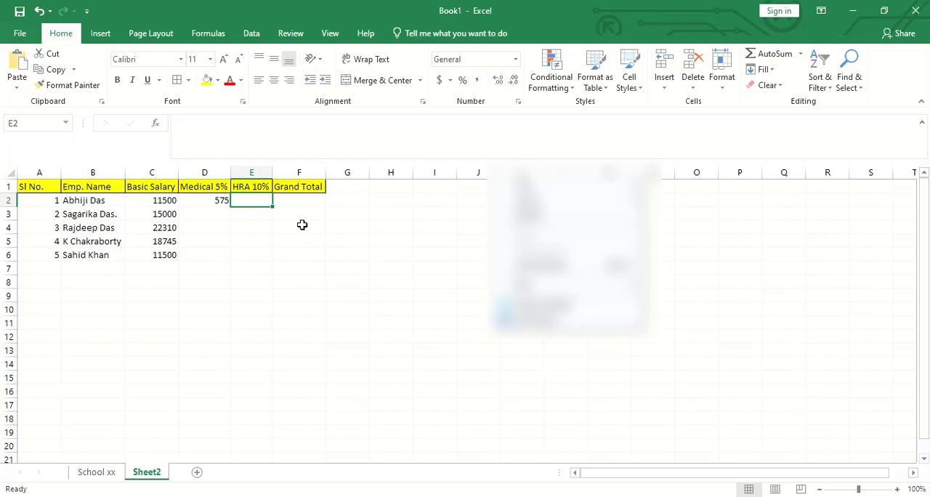
text(=)
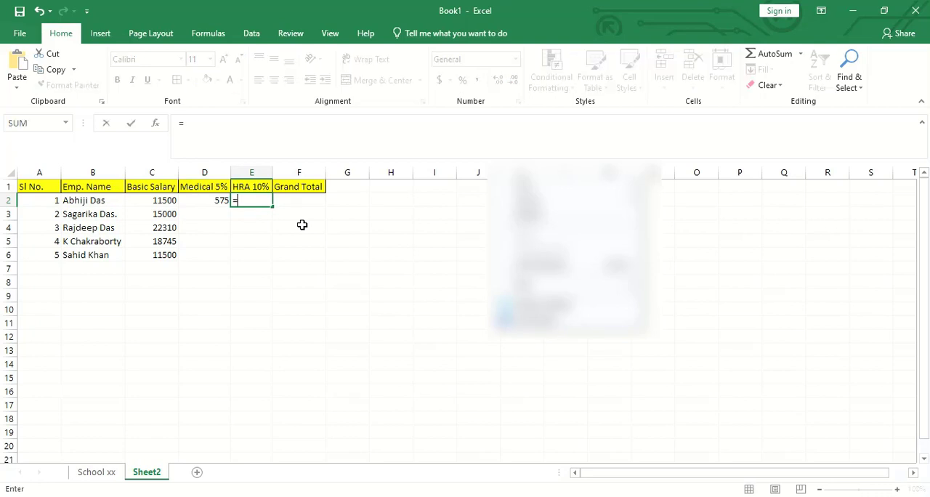
click(175, 201)
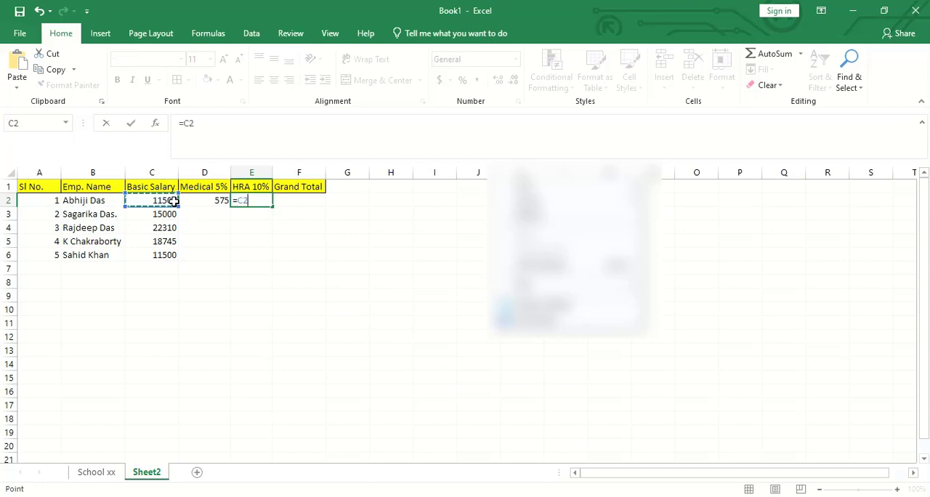
text(*10%)
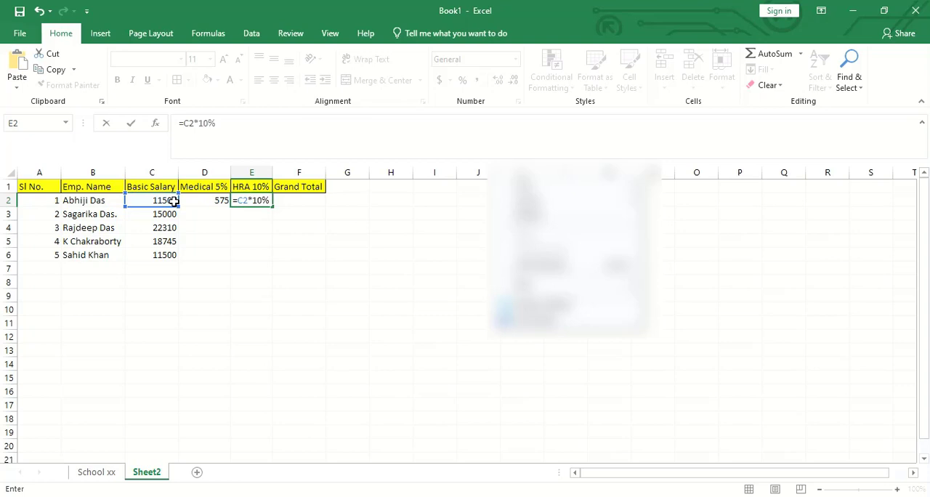
key(Return)
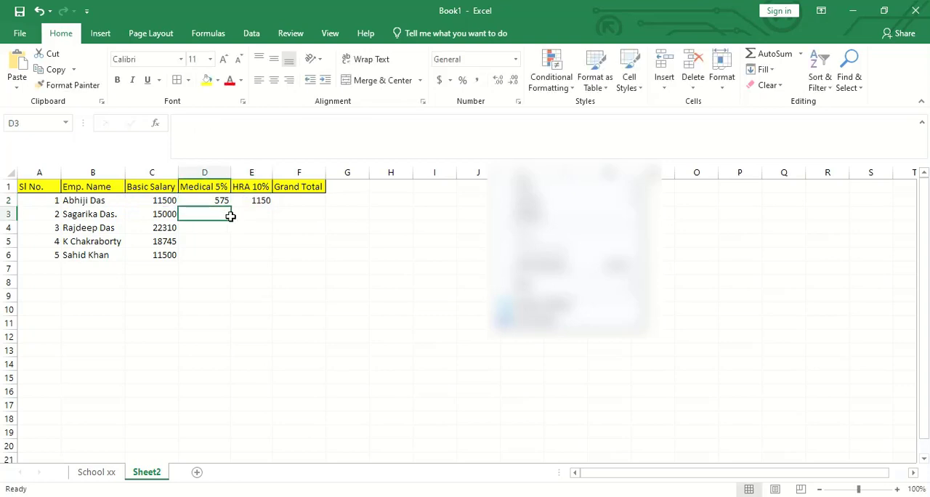
- Calculate the first employee's grand total in cell F2 with the formula =C2+D2+E2, accepting the suggested formula correction
click(293, 204)
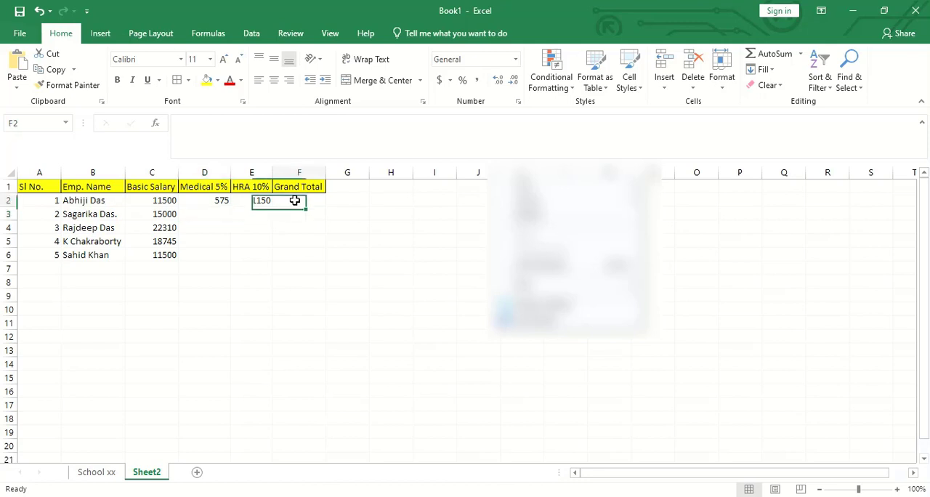
click(409, 243)
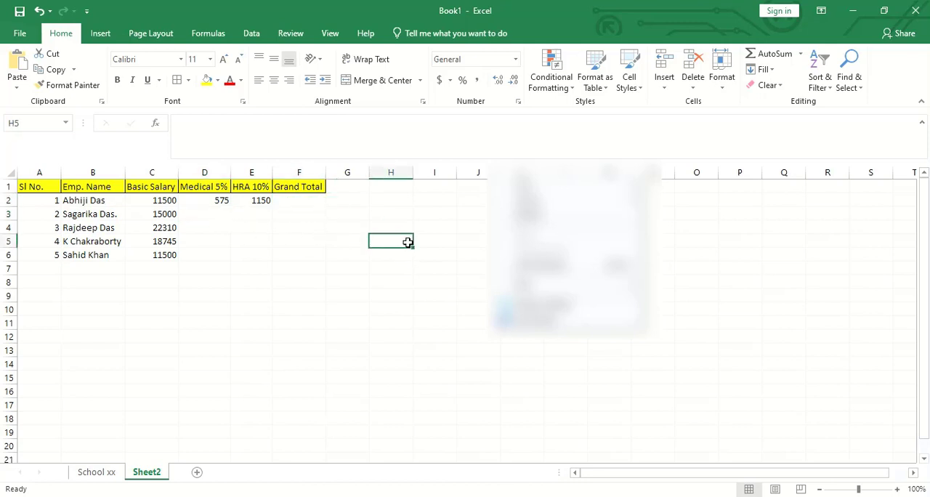
click(300, 198)
click(243, 256)
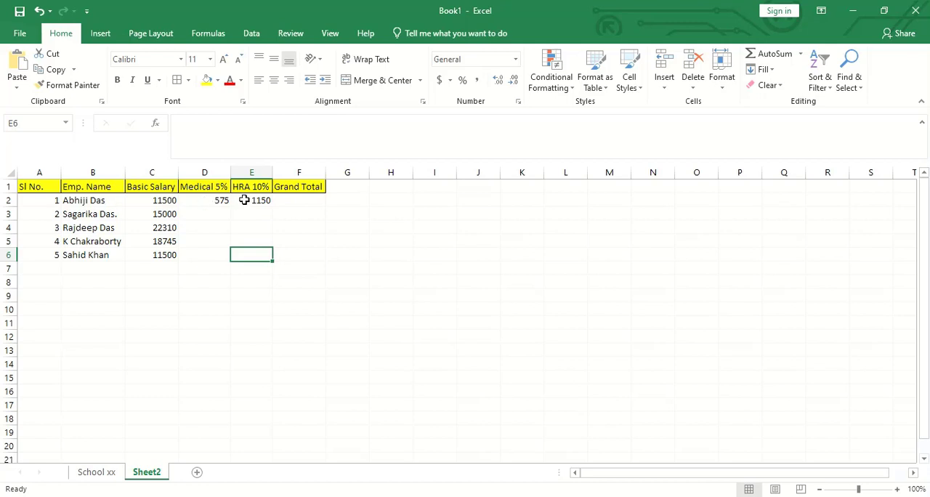
click(297, 200)
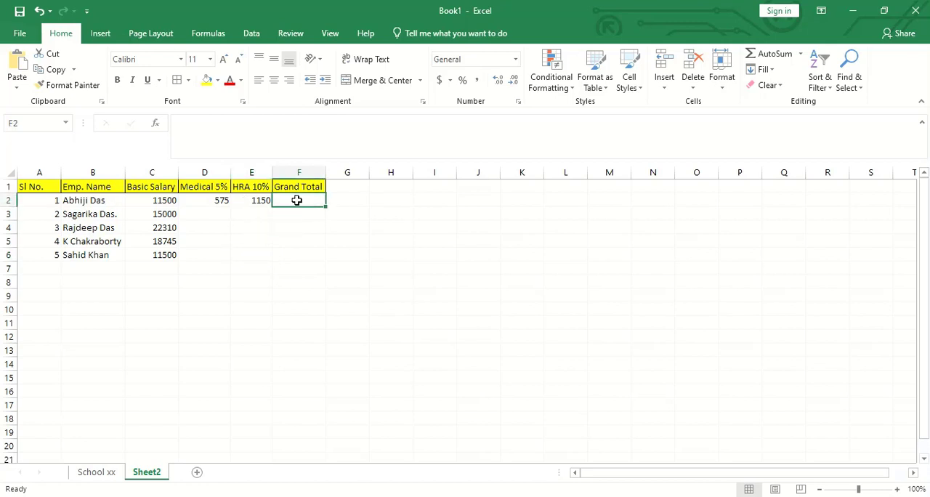
text(=)
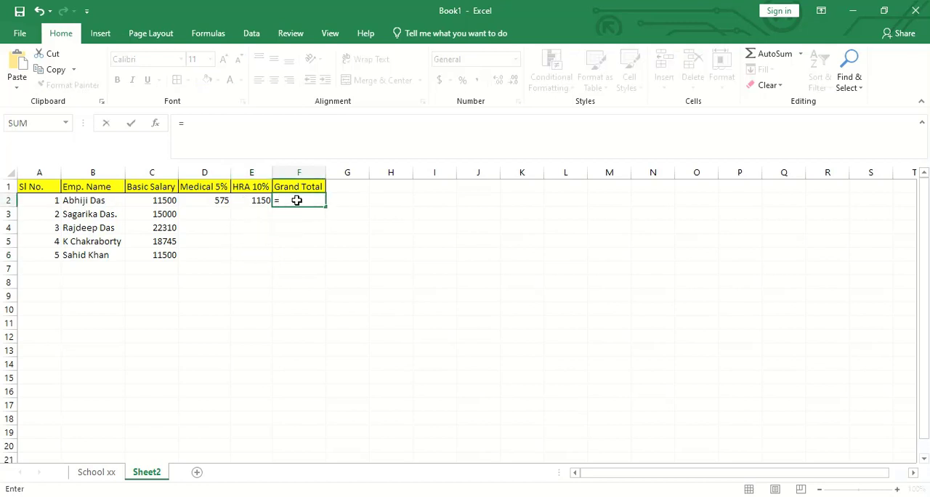
click(155, 204)
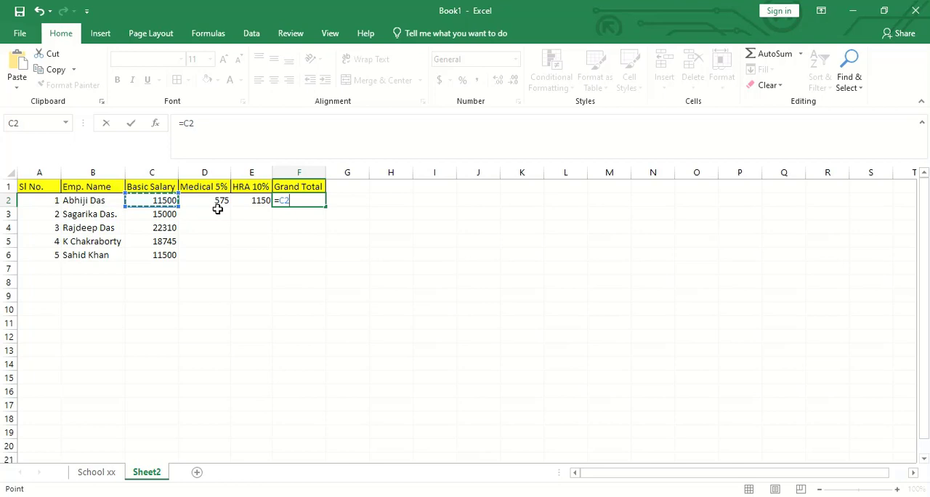
text(+)
click(219, 204)
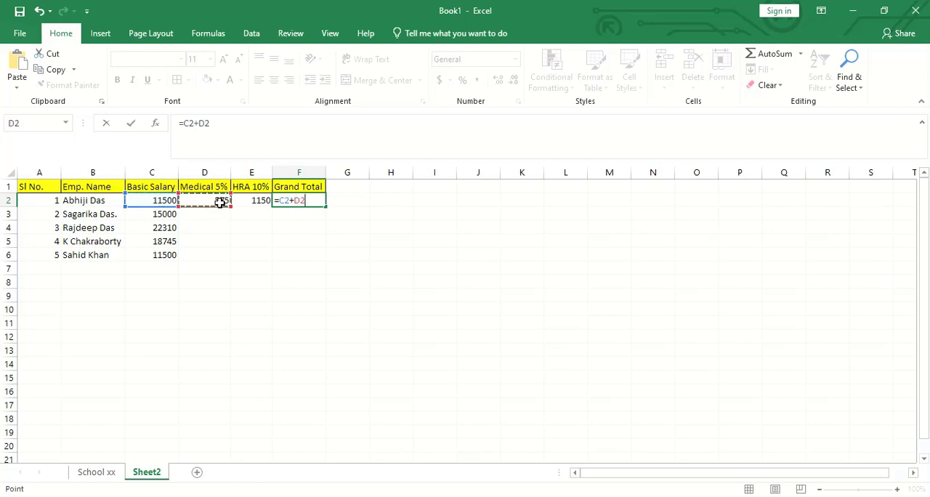
text(+)
click(254, 202)
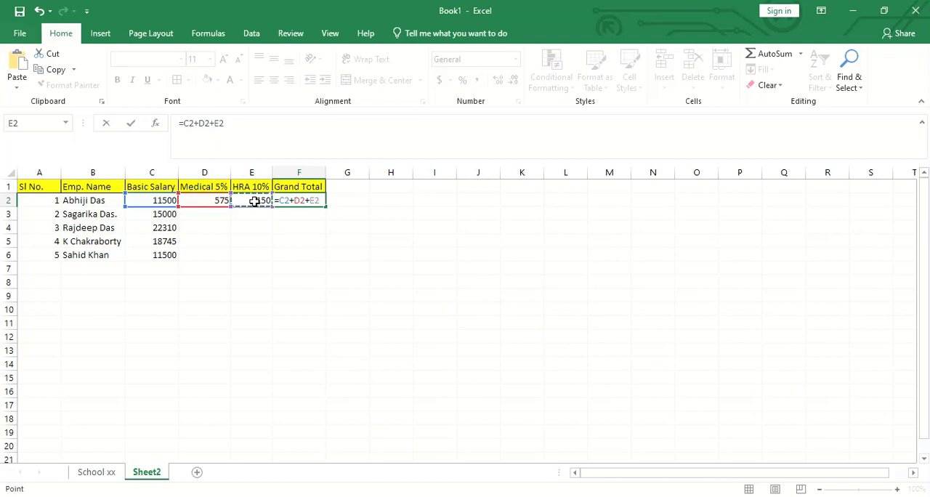
text(+)
key(Return)
click(440, 308)
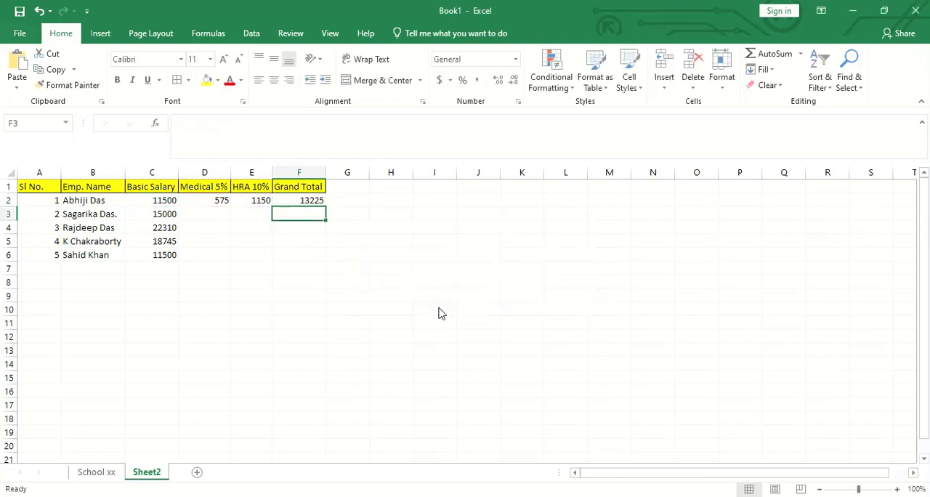
click(380, 309)
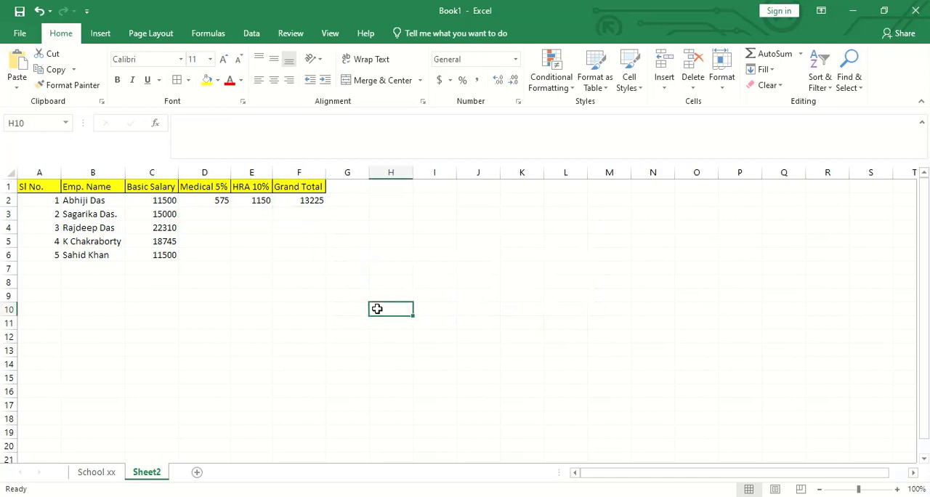
click(311, 205)
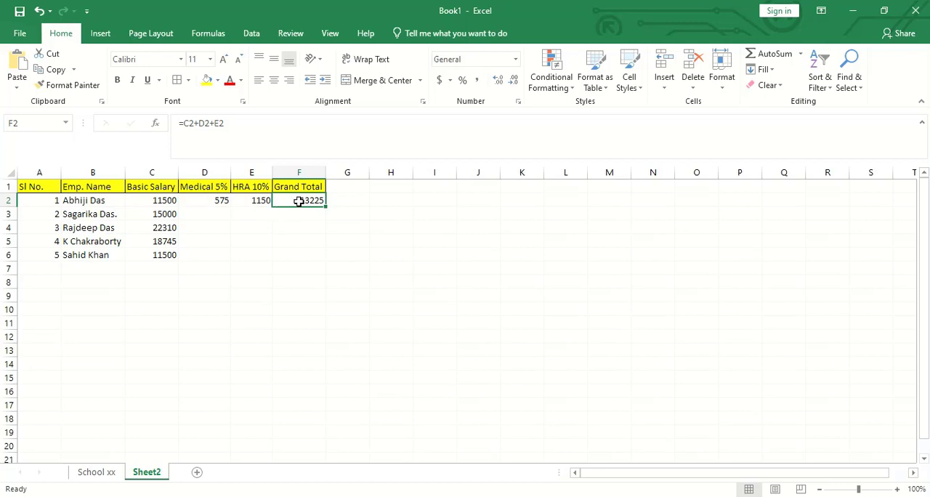
- Fill the medical, HRA and grand total formulas from D2:F2 down to row 6, and select the grand totals F2:F6
click(305, 231)
drag(205, 200, 303, 201)
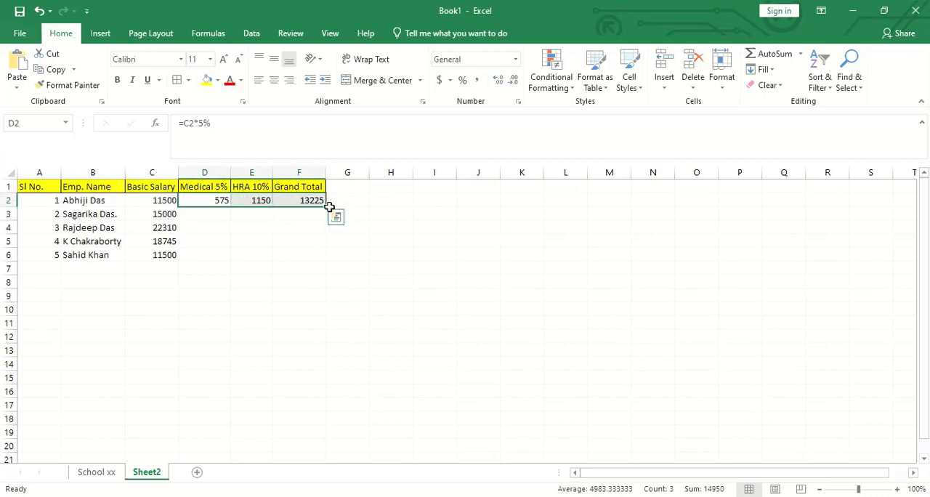
drag(325, 206, 326, 259)
click(398, 339)
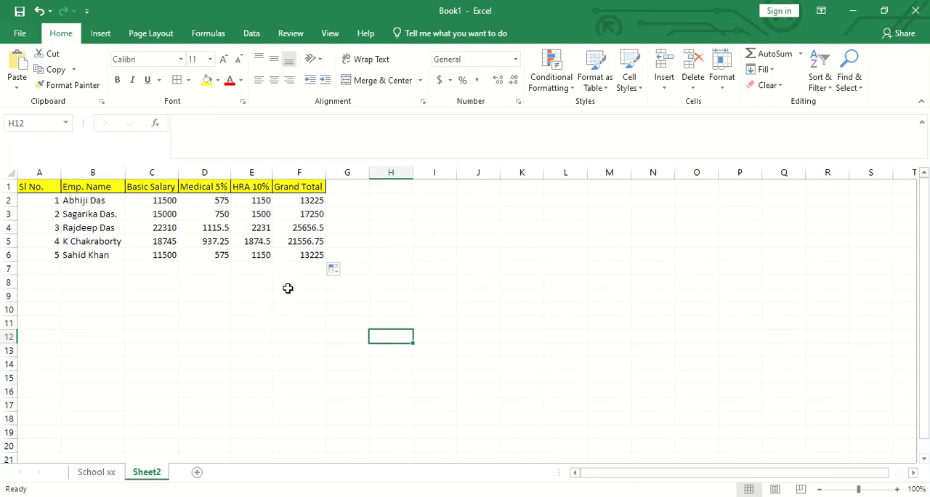
click(354, 211)
drag(305, 198, 312, 255)
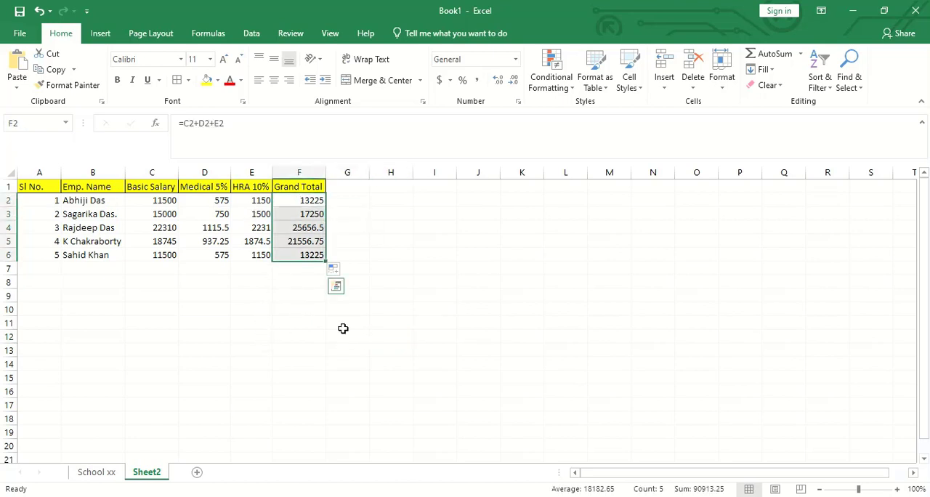
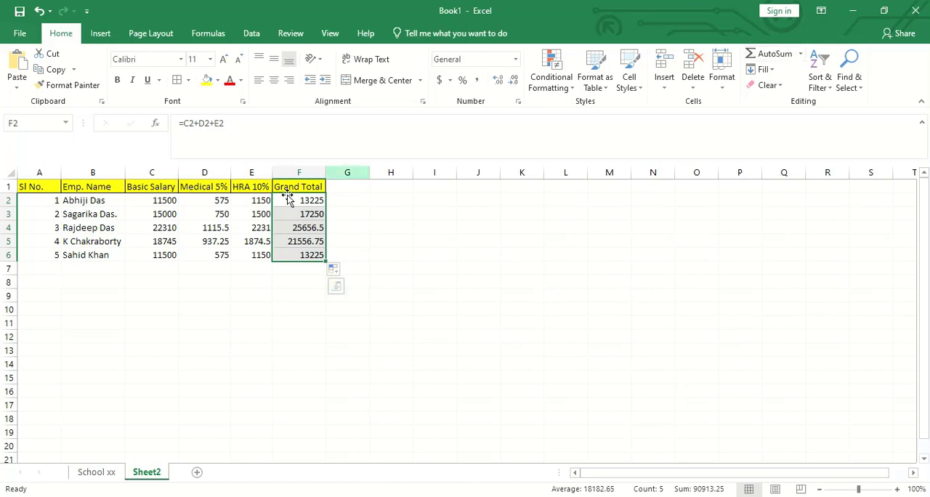
- Add up the grand totals F2:F6 with AutoSum so that the formula =SUM(F2:F6) is placed in cell F7
click(770, 53)
click(440, 291)
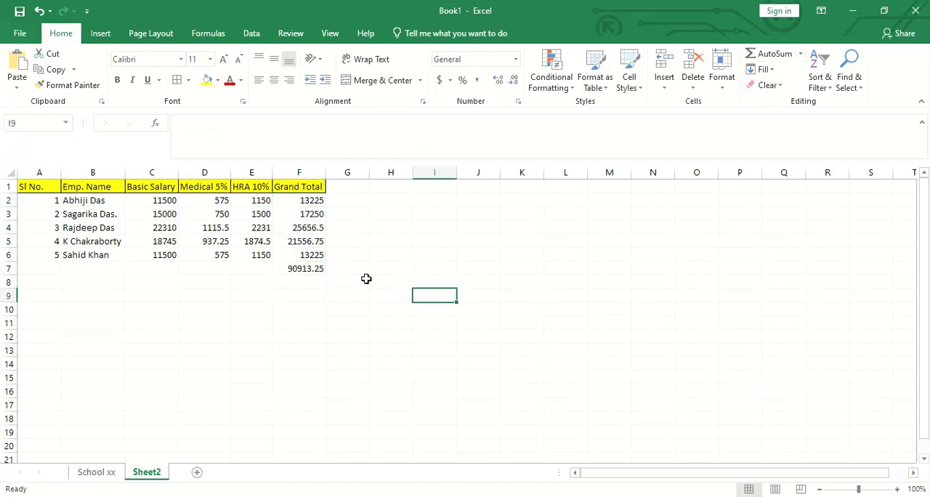
click(311, 269)
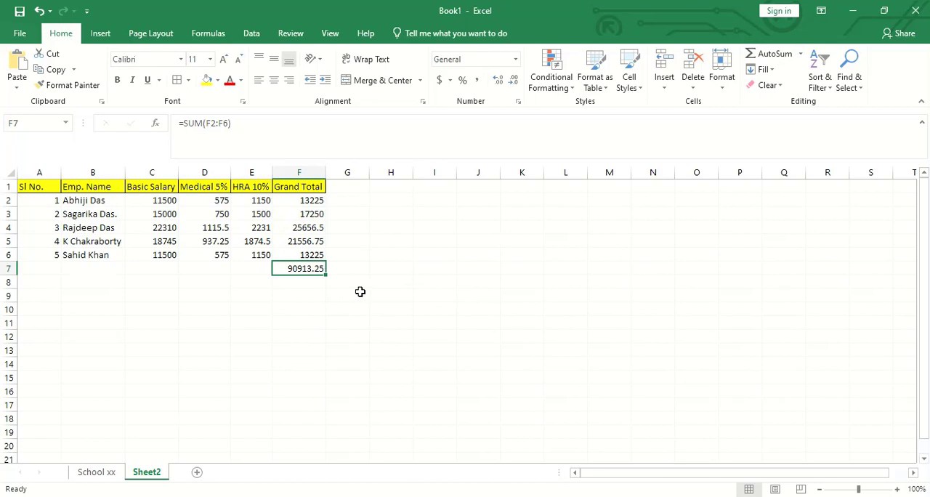
click(223, 337)
- Give the salary data range A2:F8 a light blue fill and apply all borders to it
click(40, 200)
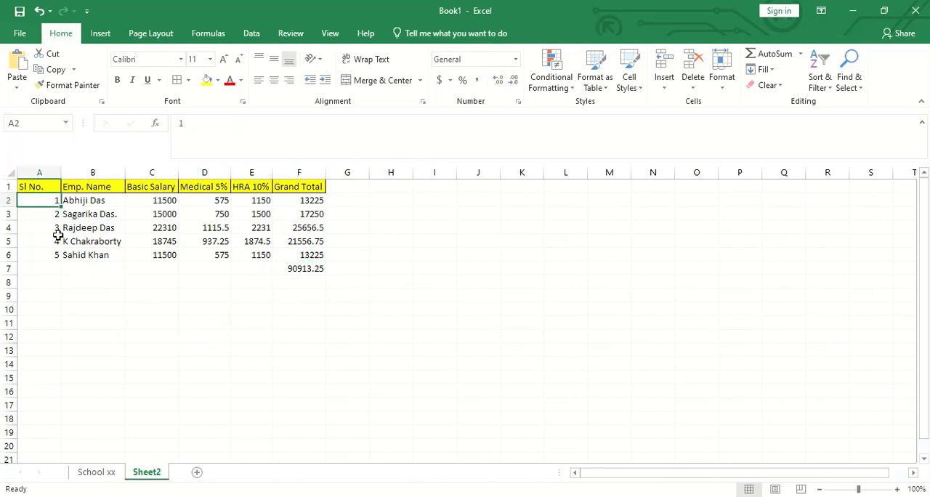
drag(57, 236, 297, 282)
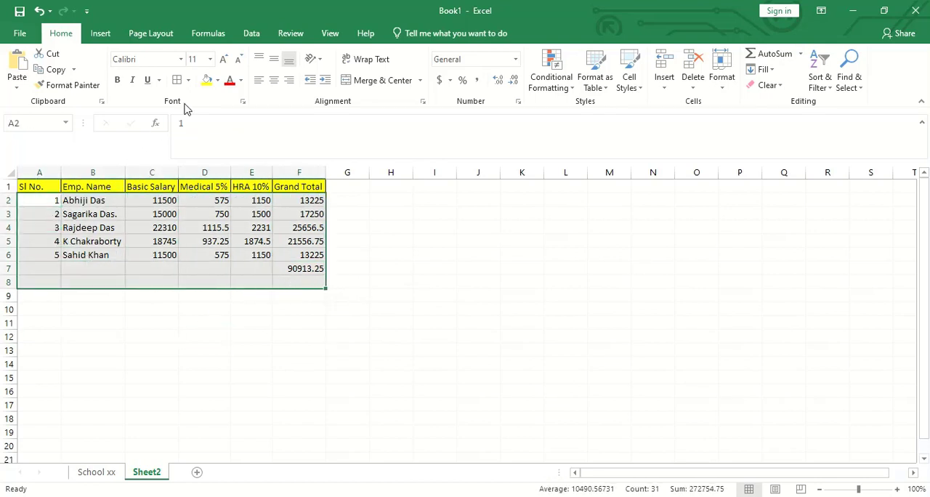
click(217, 80)
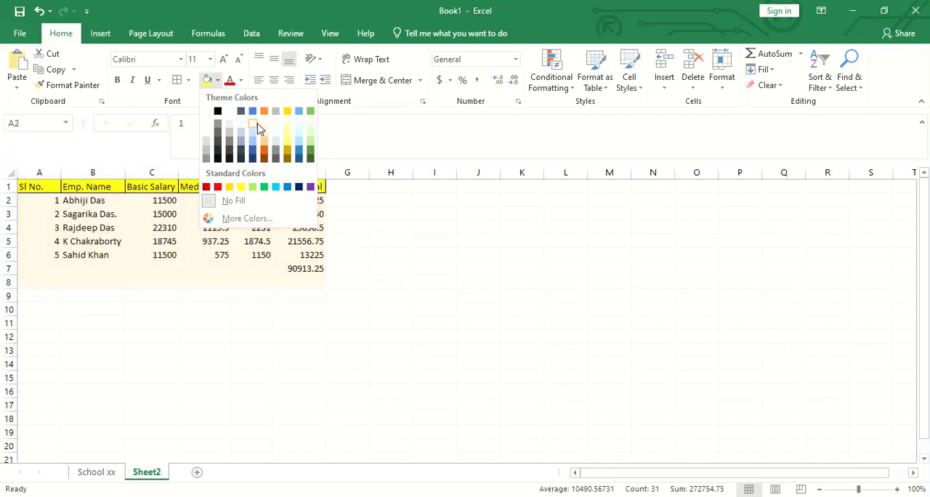
click(255, 125)
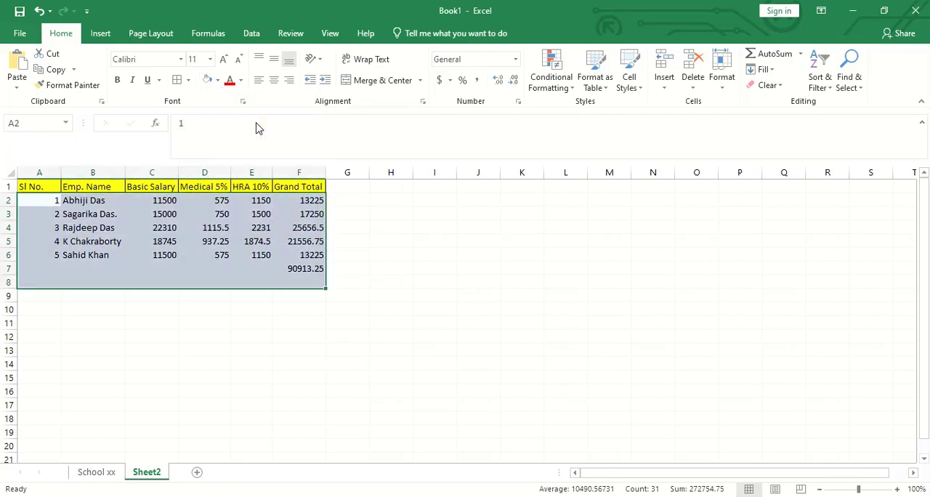
click(177, 79)
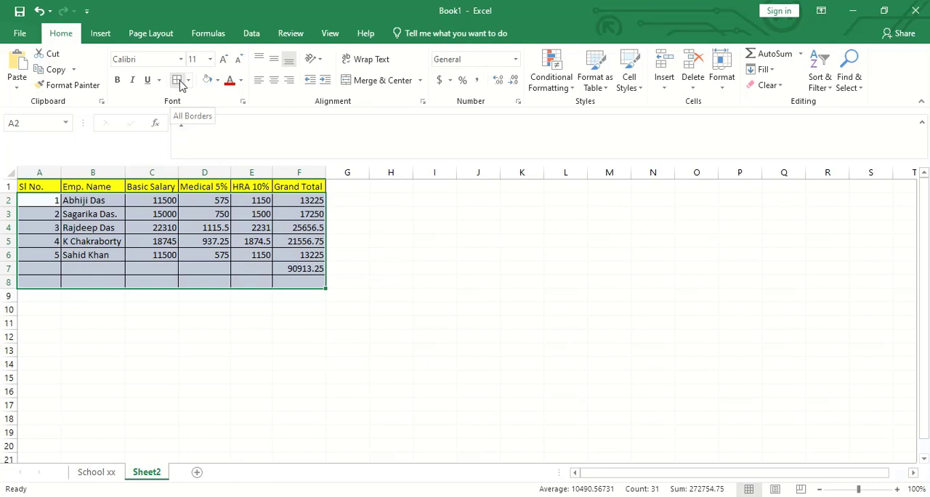
click(480, 297)
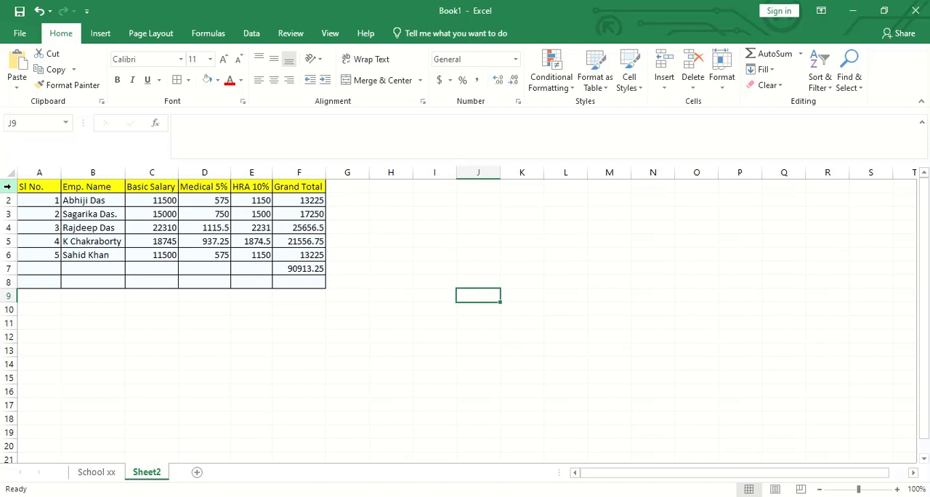
- Insert a blank row above the header row of the salary table
click(7, 241)
click(10, 186)
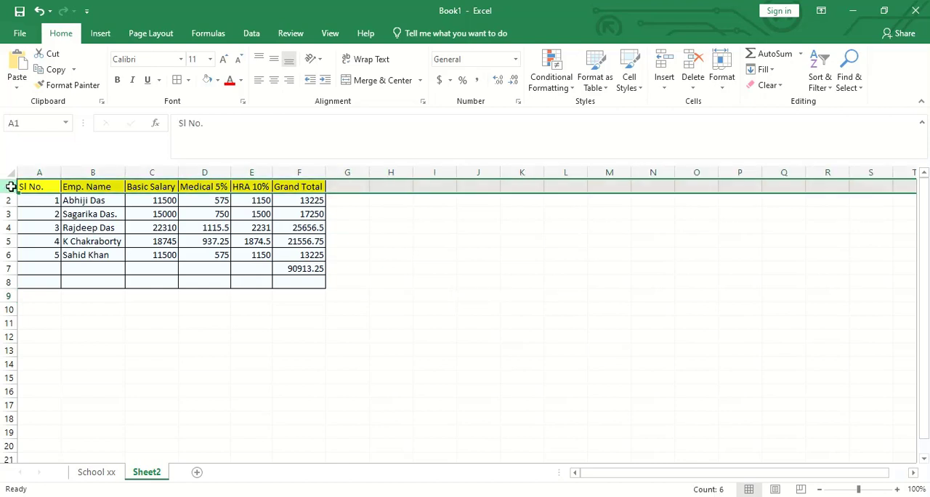
right_click(10, 186)
key(Escape)
right_click(6, 186)
click(50, 280)
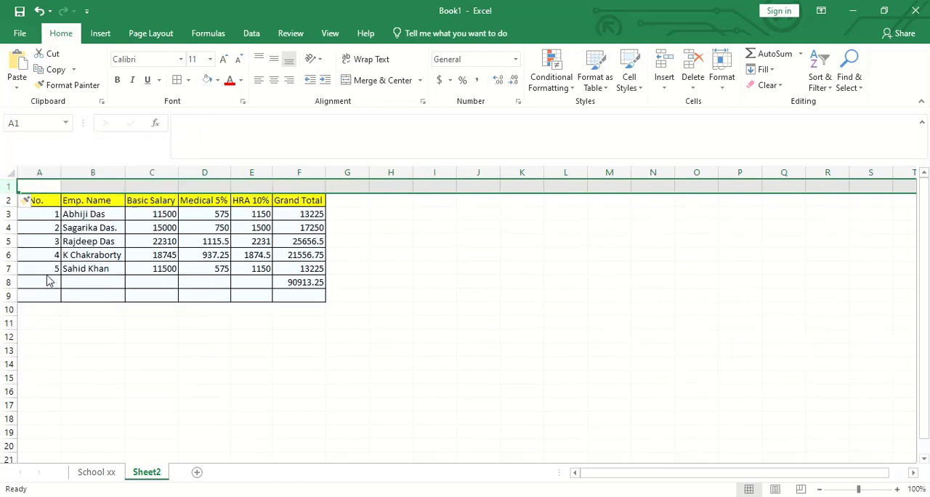
click(407, 390)
- Enter the title "Salary month of March 2021" in cell A1
click(47, 187)
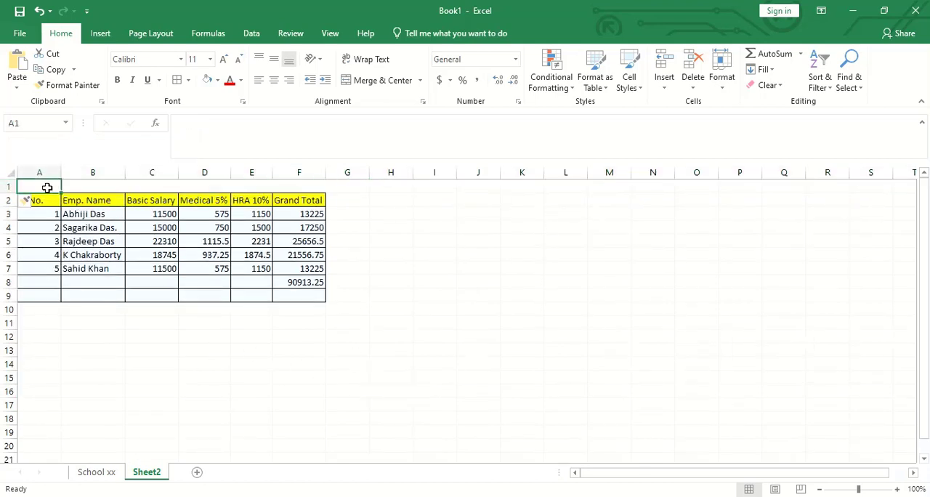
text(Salary month)
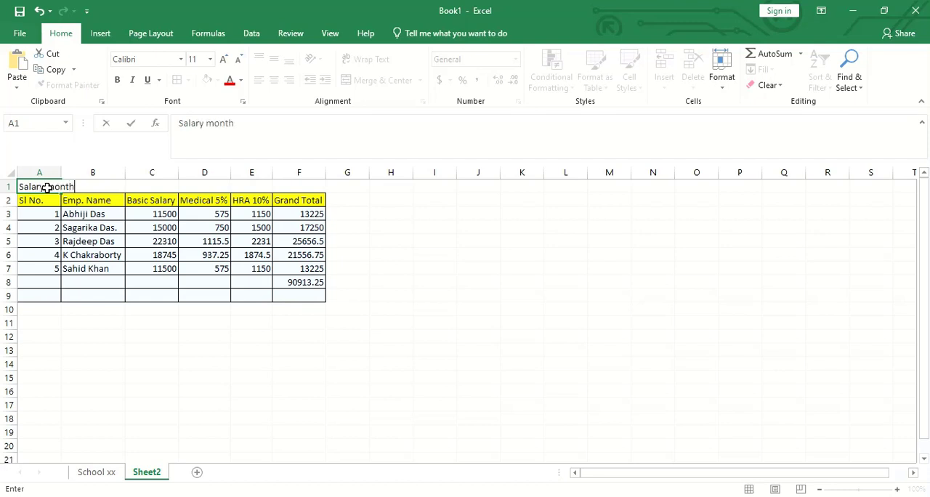
text( of March 2021)
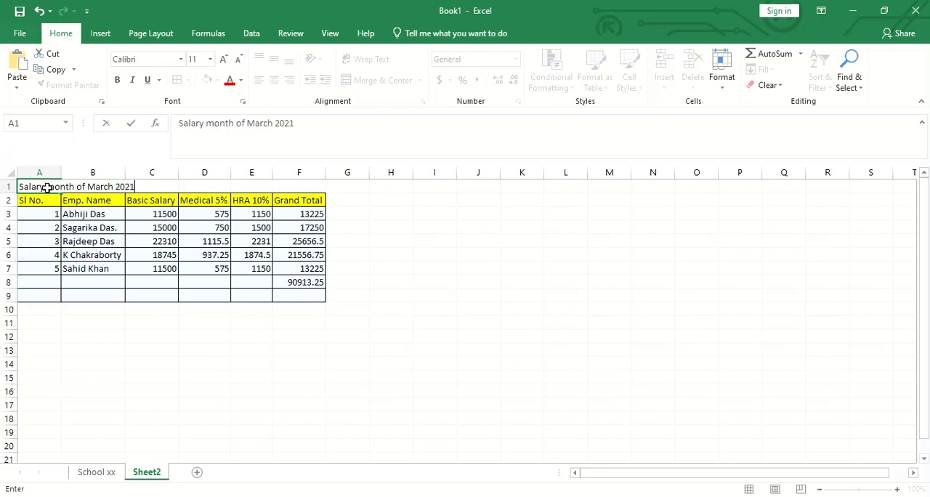
click(148, 325)
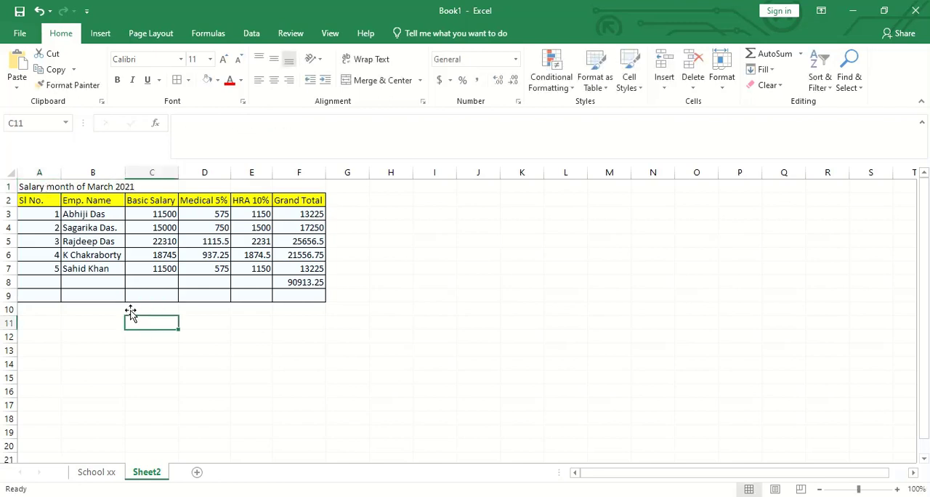
- Merge and center the title across A1:F1
click(48, 186)
drag(49, 186, 286, 187)
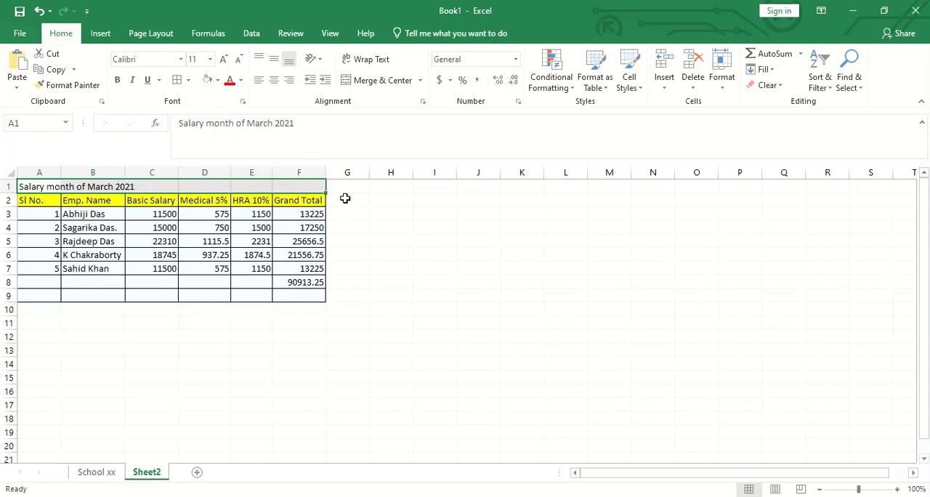
click(389, 85)
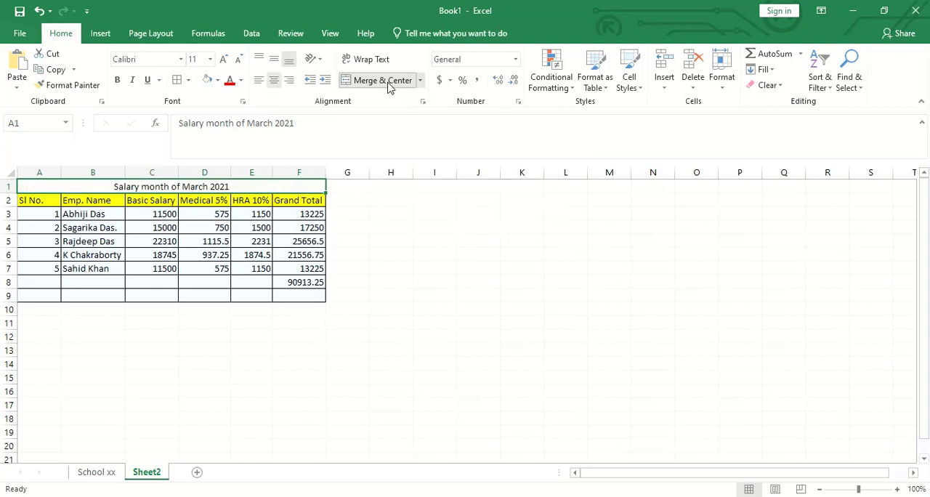
click(449, 295)
click(91, 188)
click(347, 364)
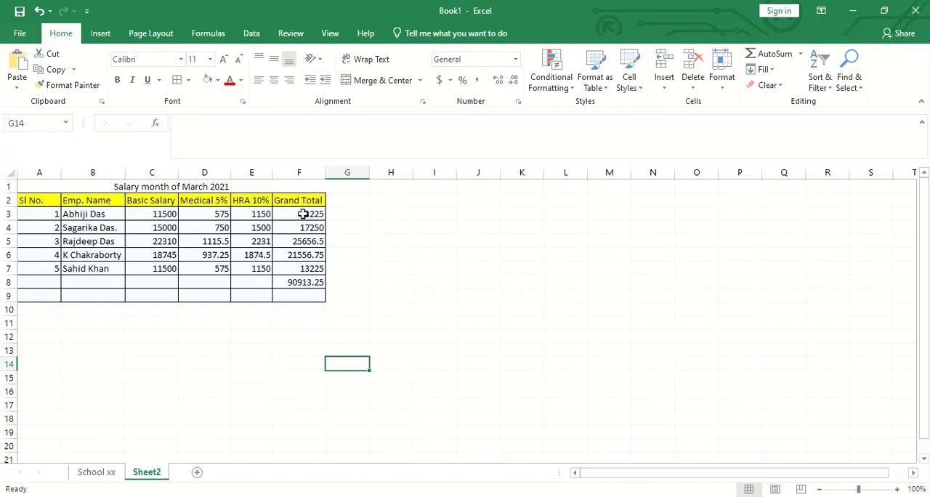
drag(303, 214, 306, 282)
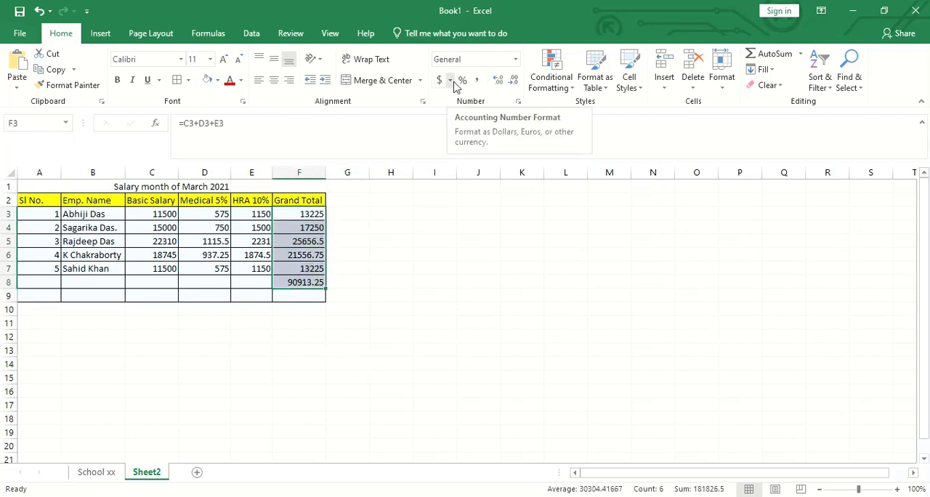
right_click(310, 284)
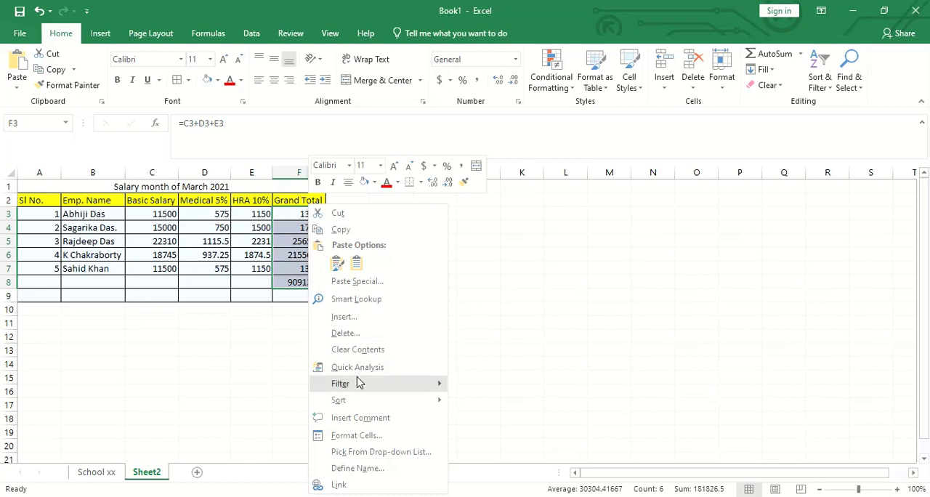
key(Escape)
- Format the Grand Total column F as Currency with the INR symbol and 2 decimal places
click(308, 172)
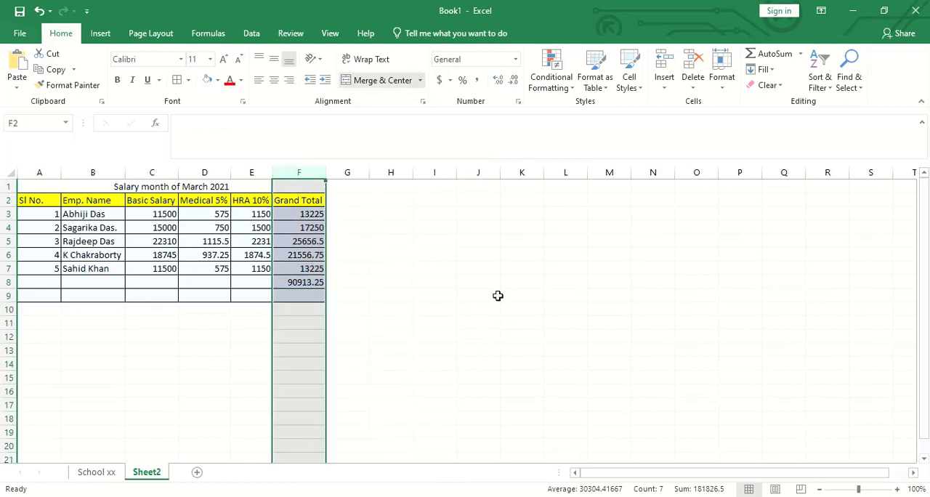
right_click(310, 172)
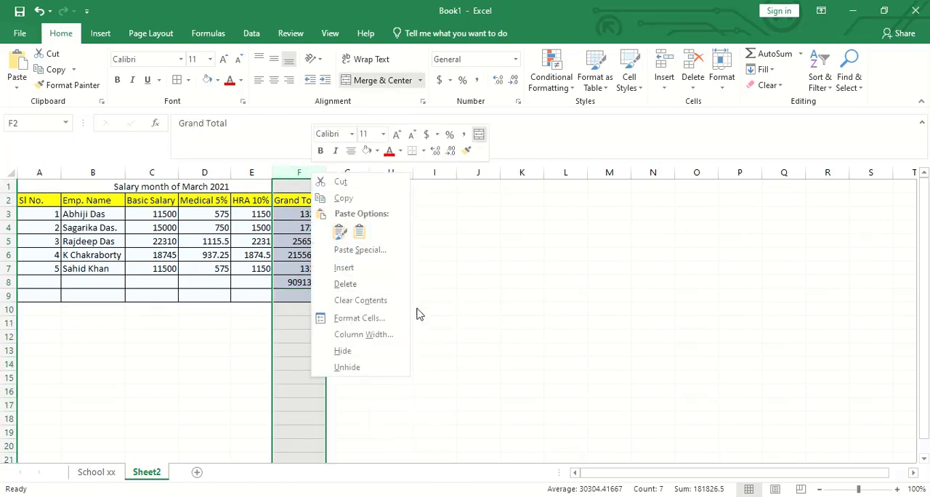
key(Escape)
key(ctrl+1)
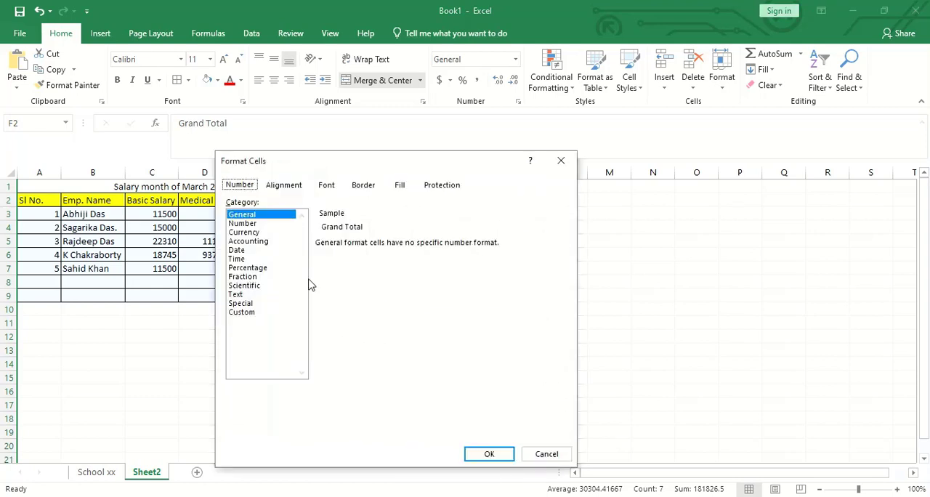
click(263, 224)
click(264, 232)
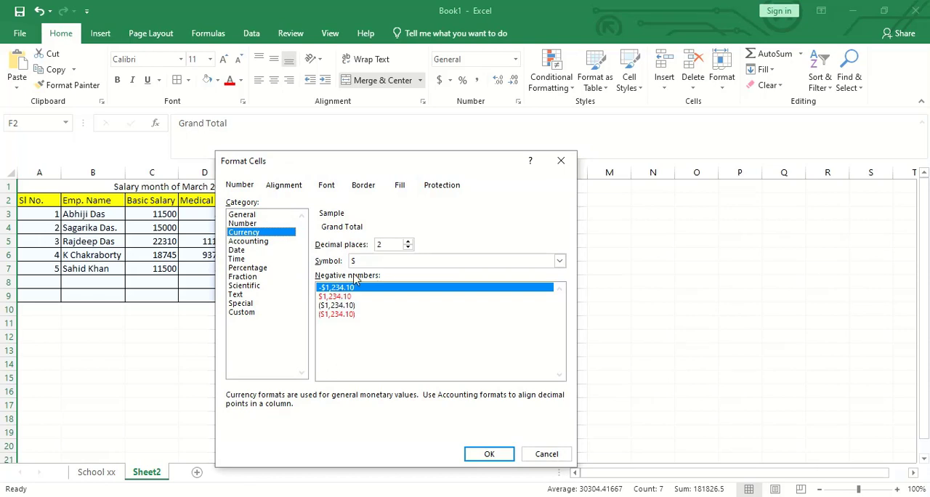
click(559, 261)
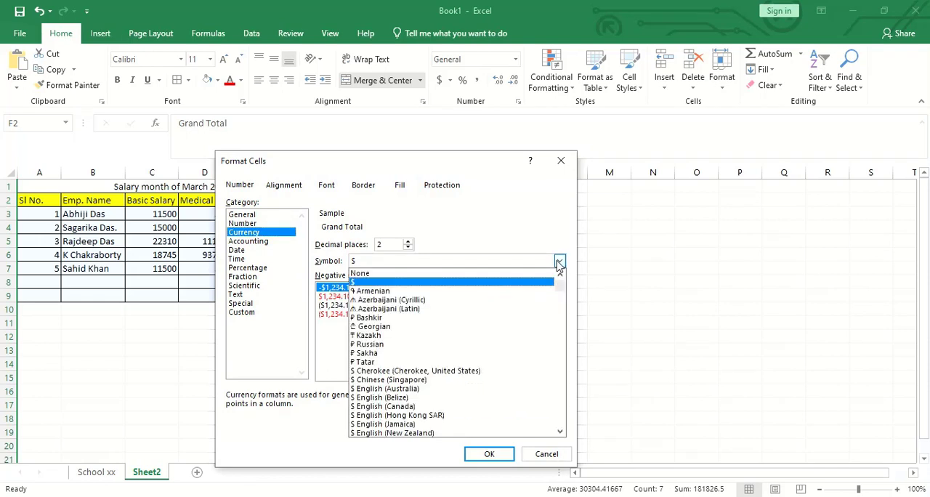
text(INR)
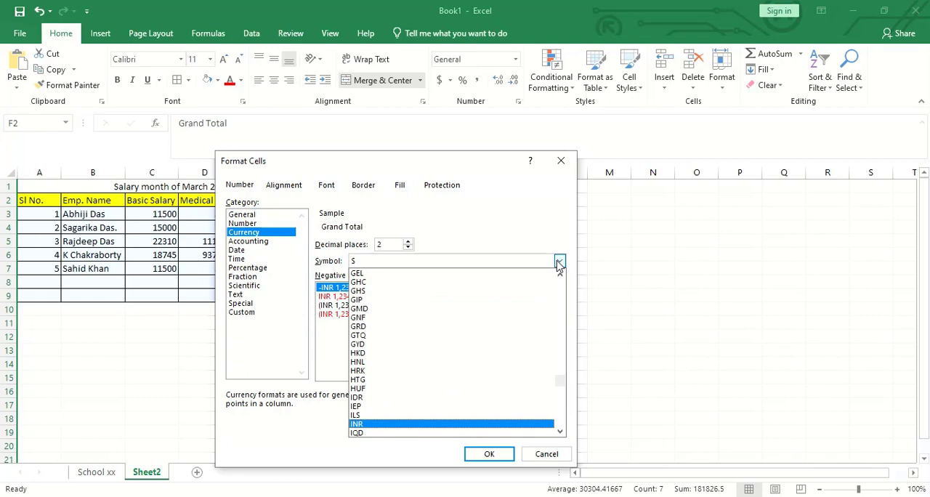
key(Return)
key(Return)
click(463, 363)
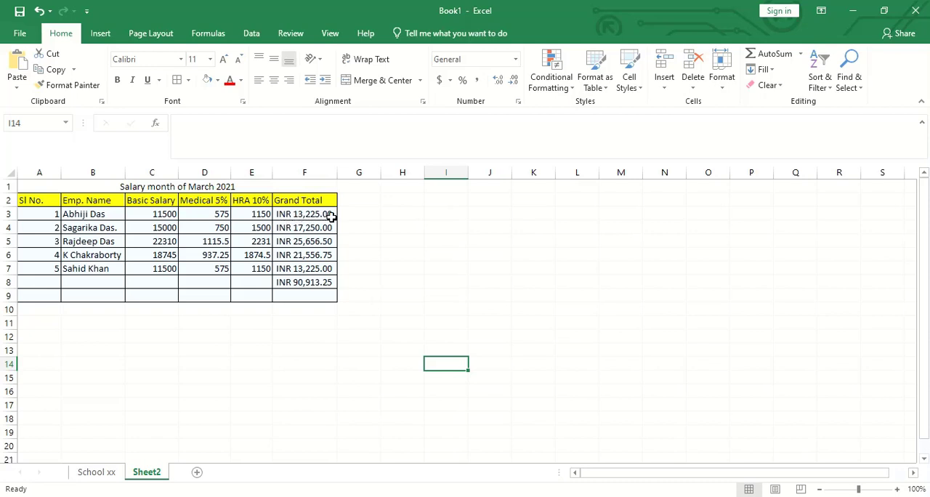
click(362, 216)
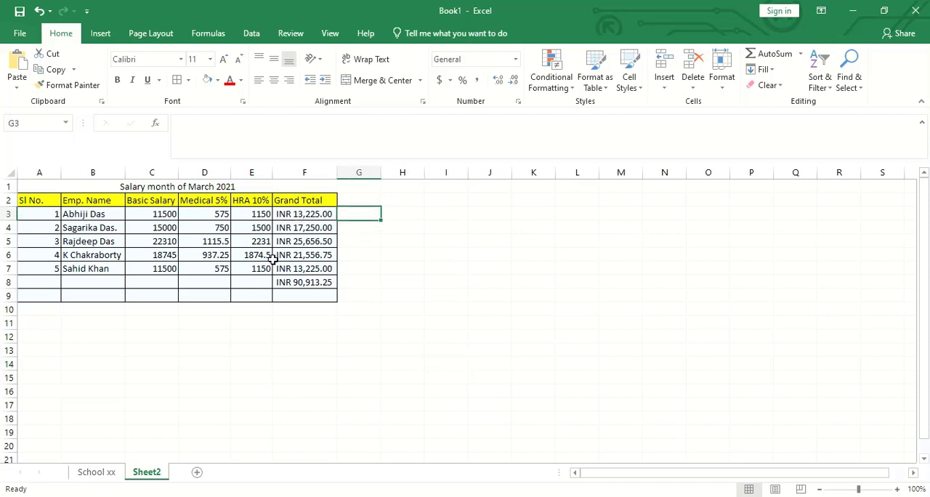
click(314, 254)
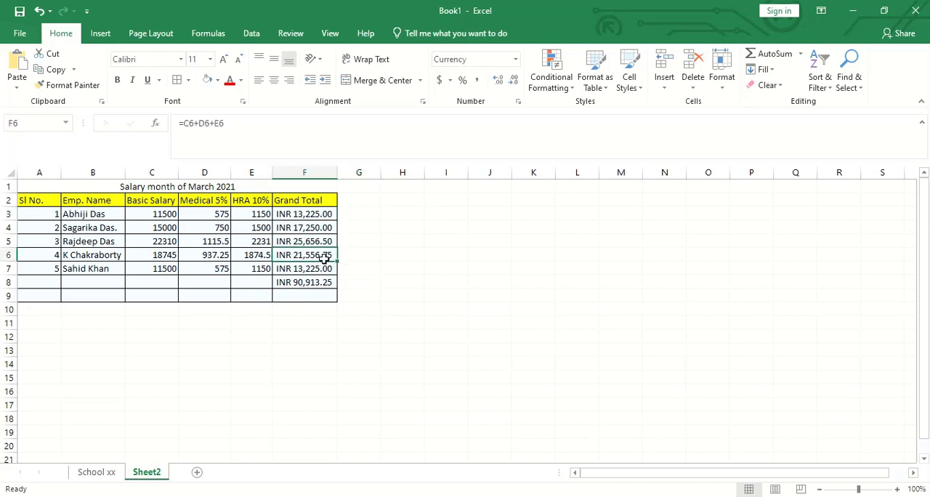
click(352, 294)
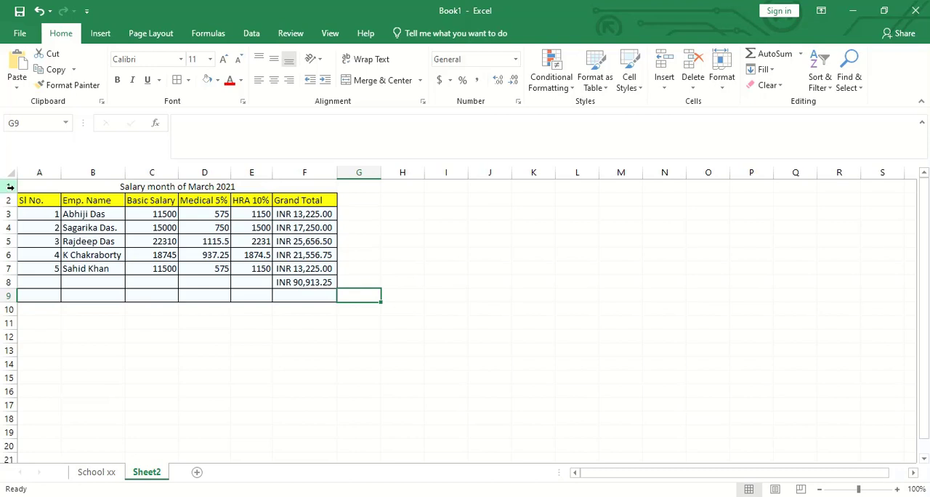
- Add the header "Date" in cell G2 and apply borders to the cells G3:G7 below it
click(352, 204)
text(Date)
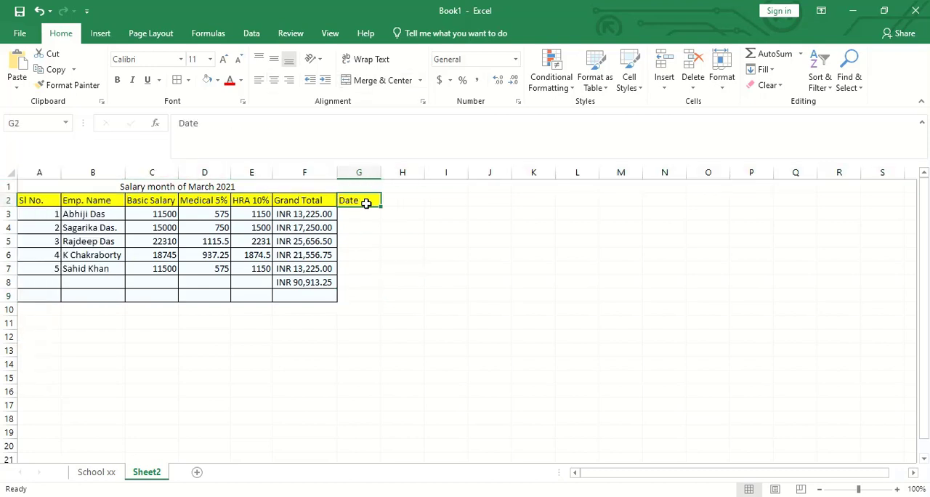
key(ctrl+Return)
click(403, 309)
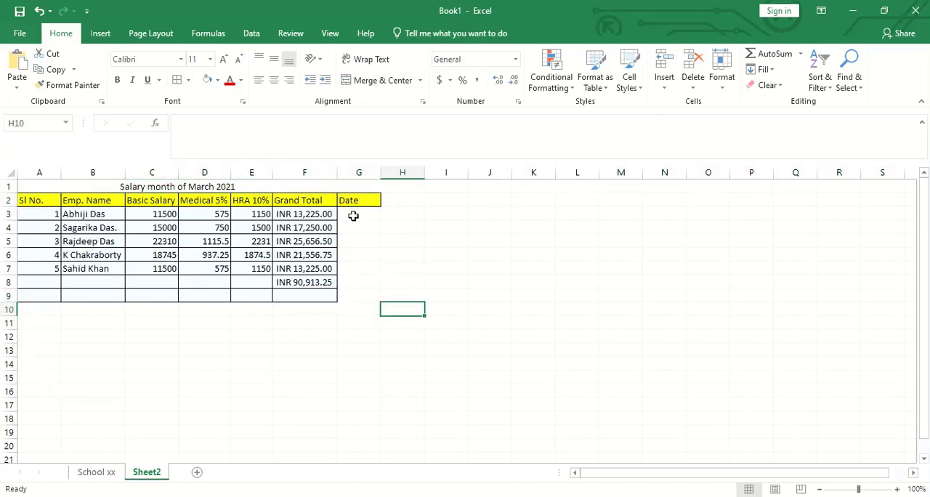
drag(356, 215, 366, 293)
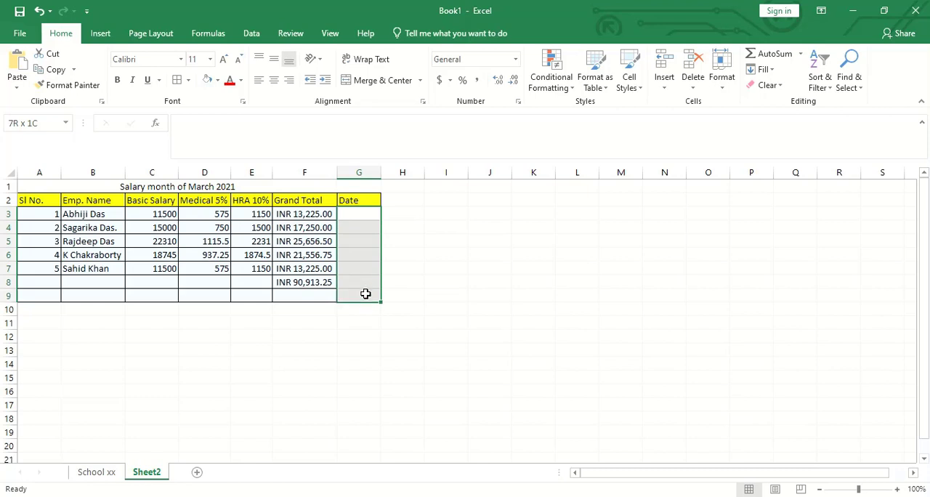
click(513, 313)
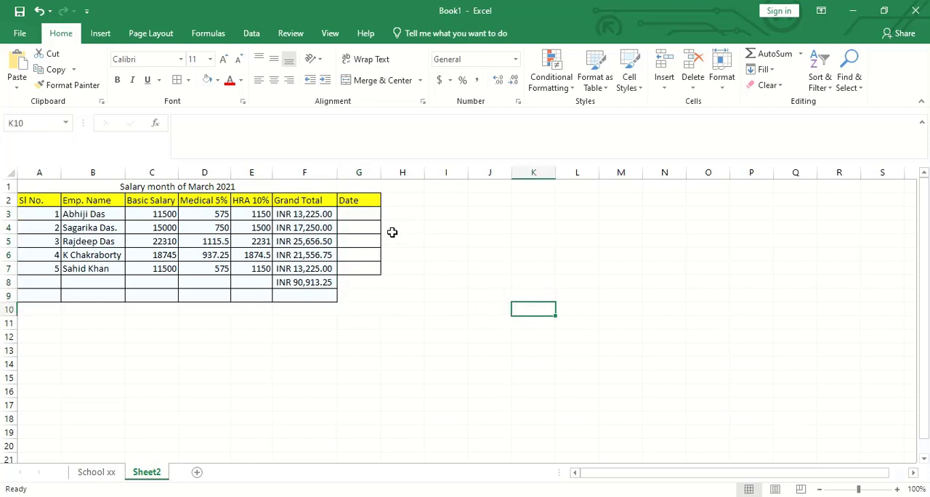
- Unmerge the title cells A1:F1 above the salary table
click(86, 188)
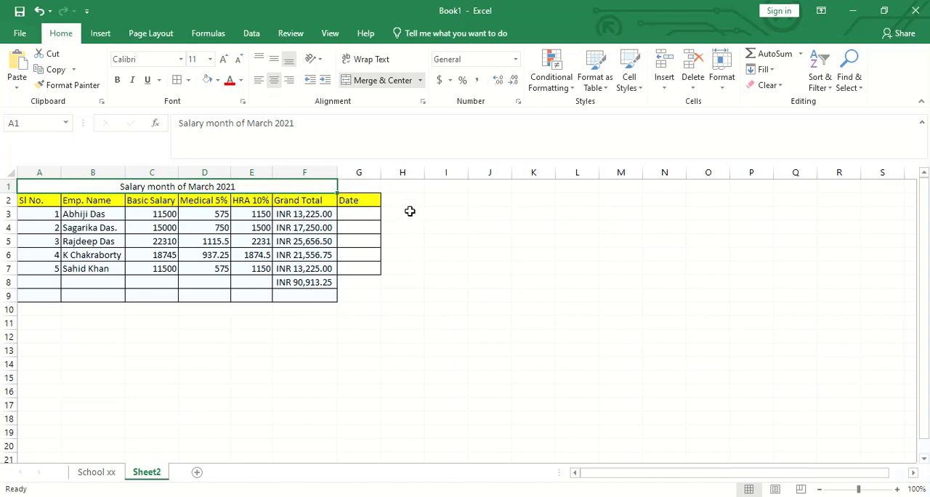
click(459, 234)
click(240, 189)
click(383, 80)
click(490, 308)
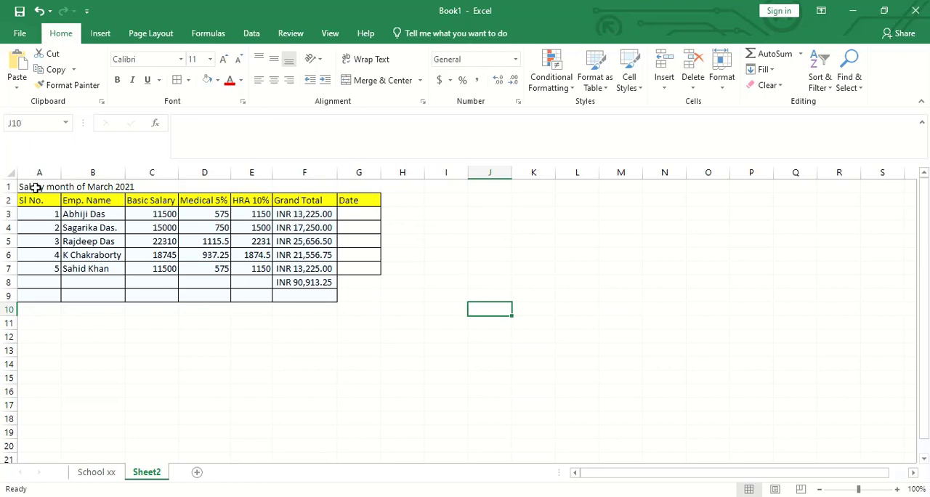
- Merge and center the salary table's title across A1:G1
drag(31, 186, 354, 189)
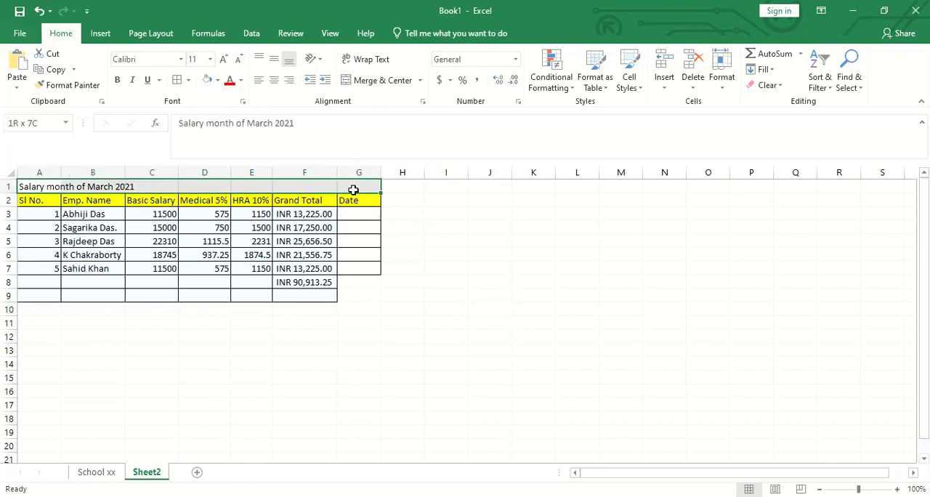
click(380, 82)
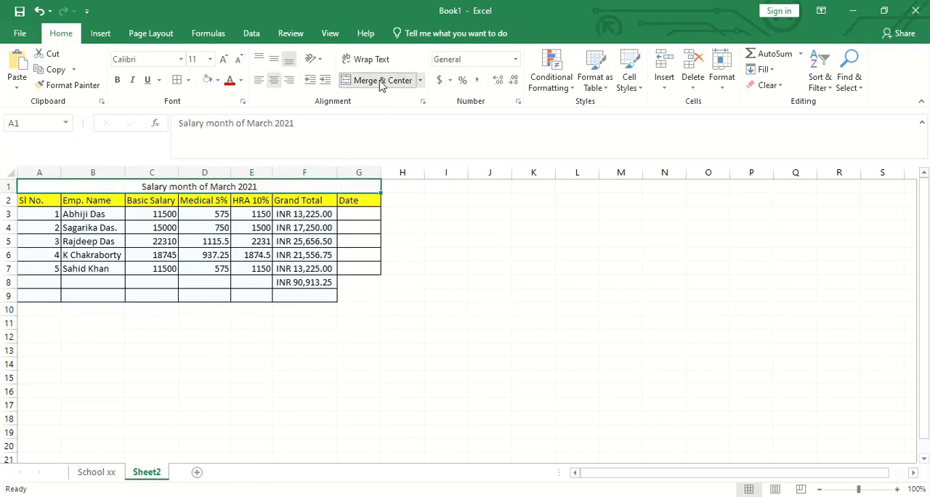
click(469, 299)
- Enter the current date, 3/24/2021, in cell G3 under the Date header
click(349, 216)
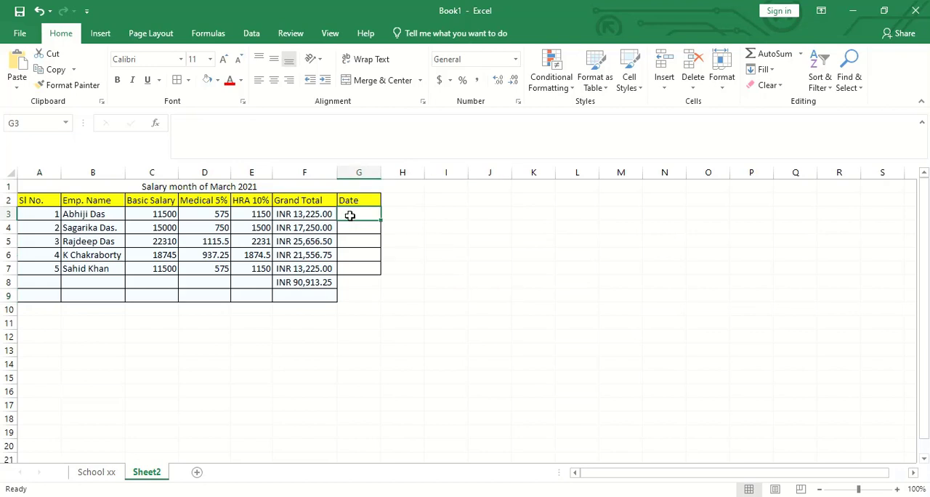
key(ctrl+semicolon)
key(Return)
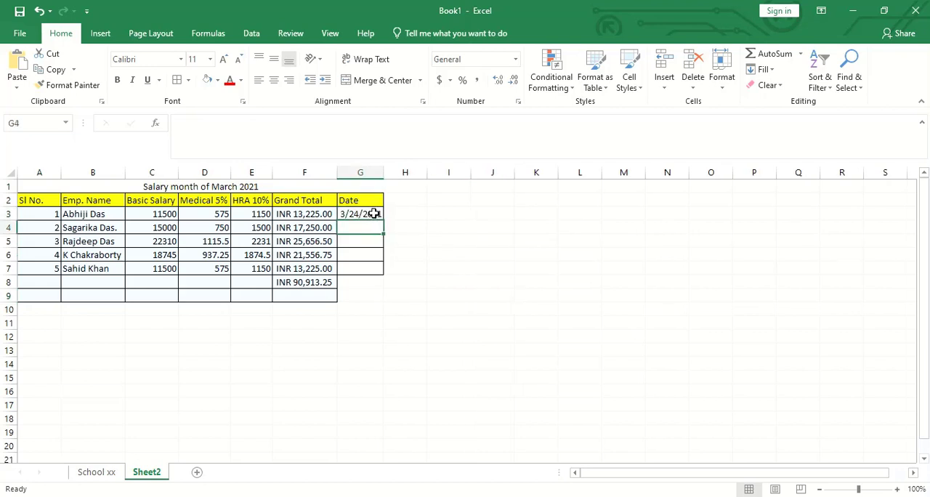
- Format column G with the long Date type "Wednesday, March 14, 2012"
right_click(373, 213)
right_click(359, 172)
click(415, 322)
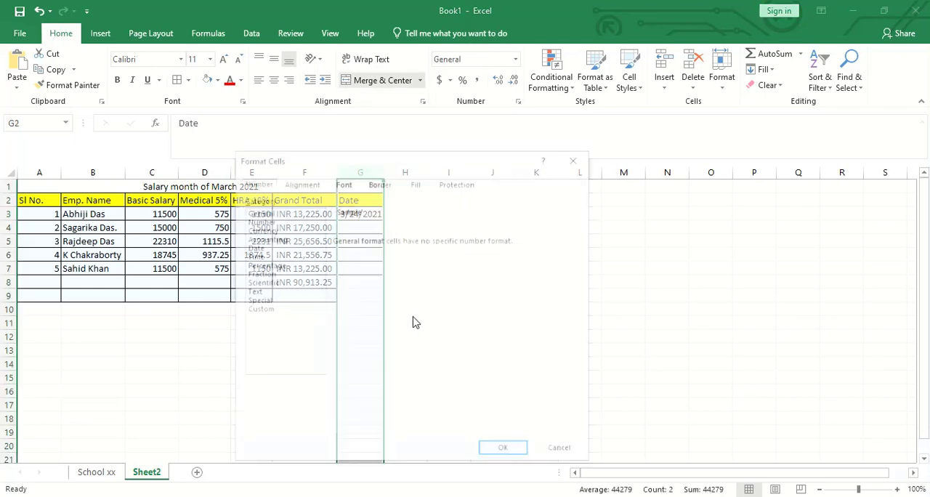
click(271, 248)
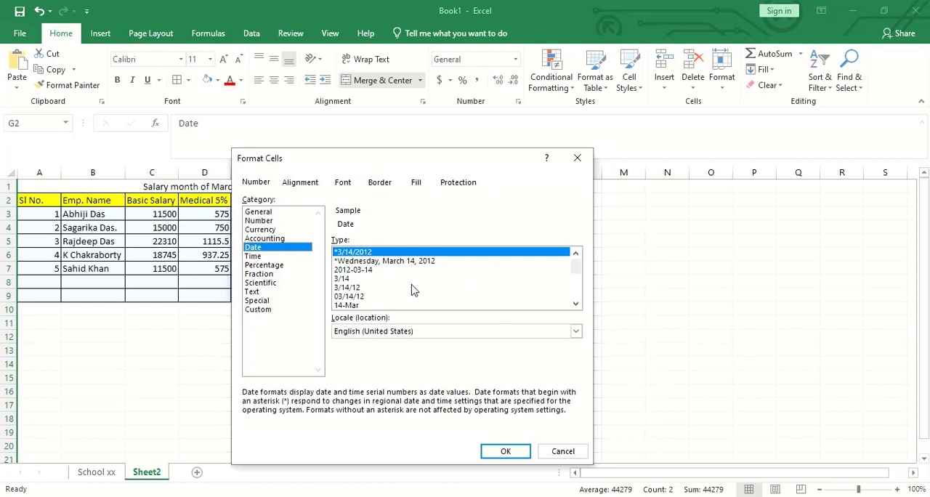
click(377, 261)
click(506, 451)
click(570, 364)
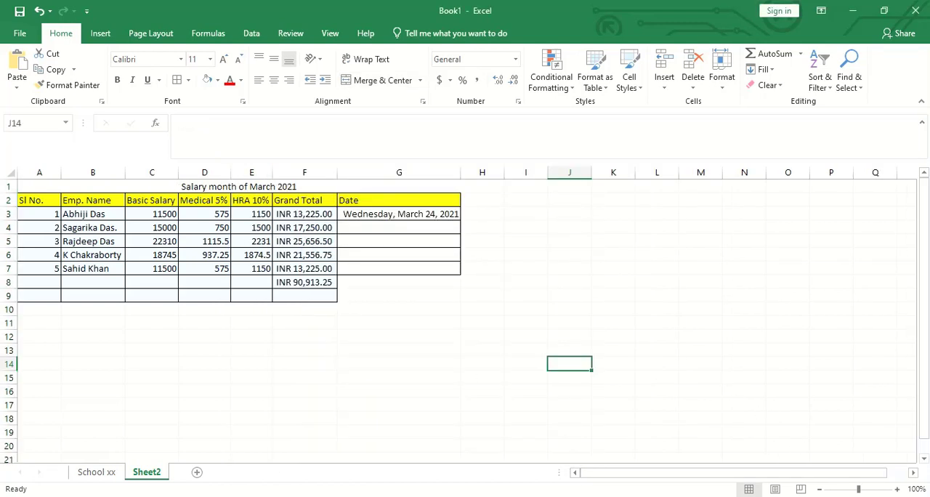
key(super+alt+d)
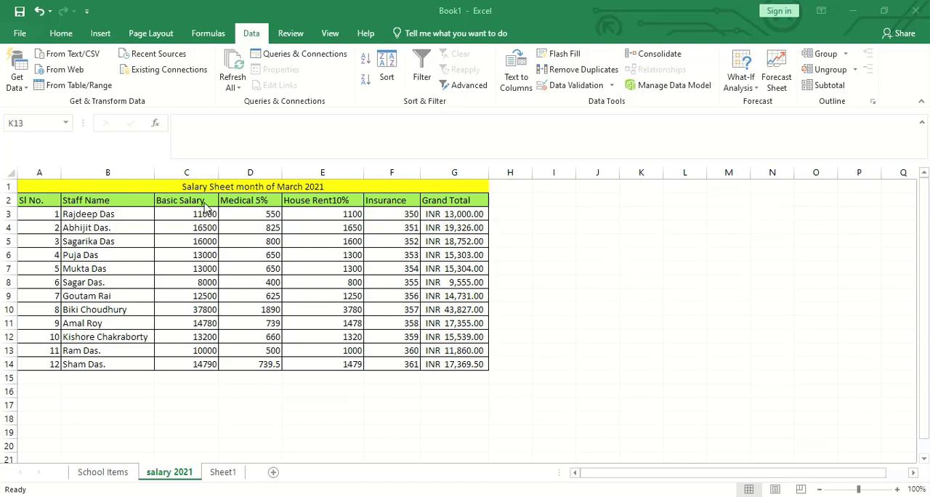
- Add filters to the header row 2 of the salary 2021 table and look at the Staff Name filter options
click(104, 200)
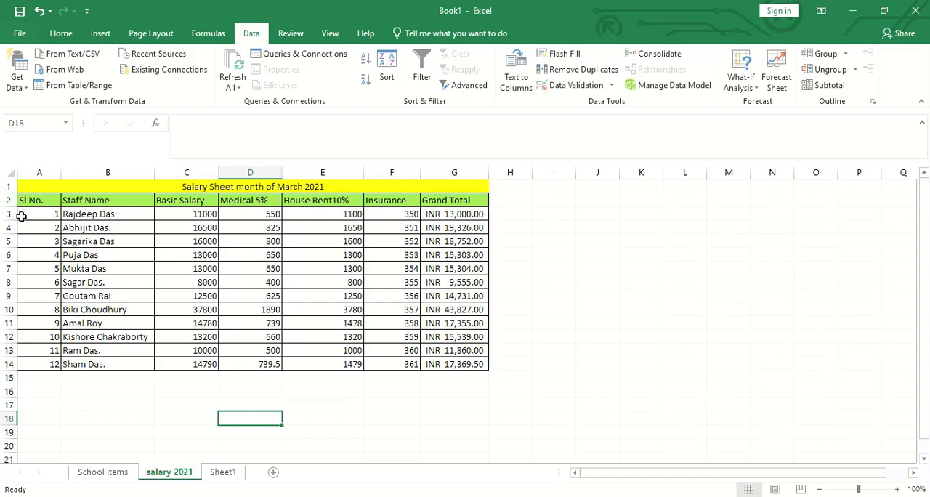
click(5, 201)
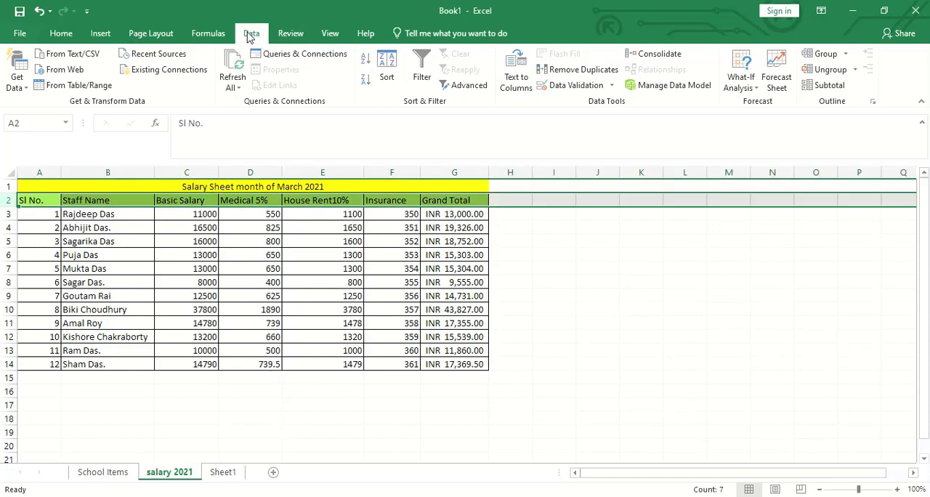
click(426, 83)
click(529, 237)
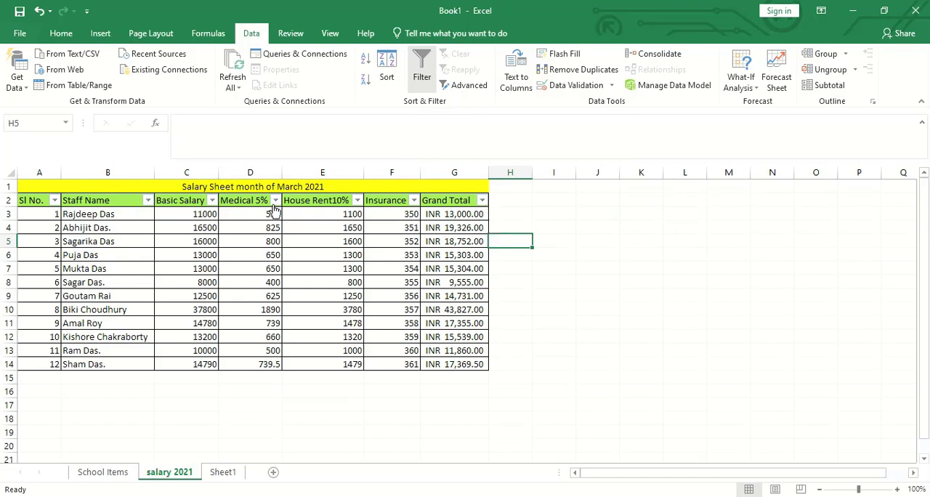
click(147, 200)
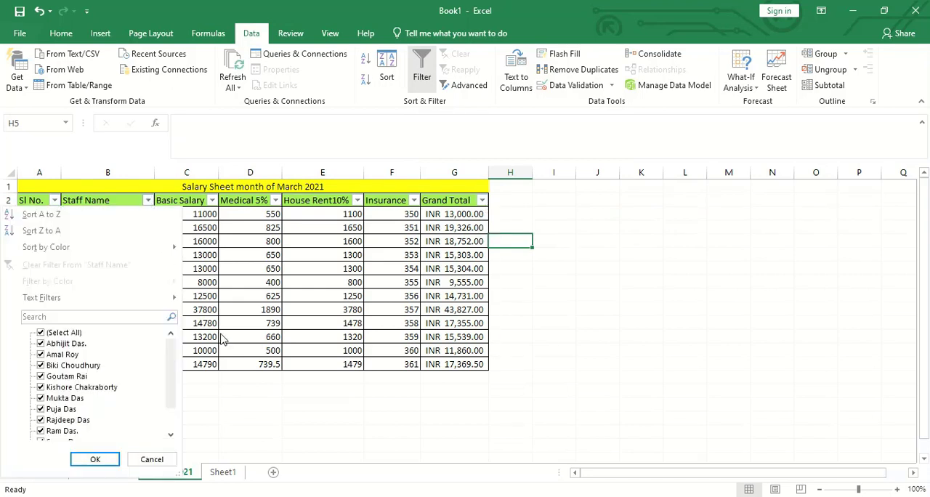
click(248, 399)
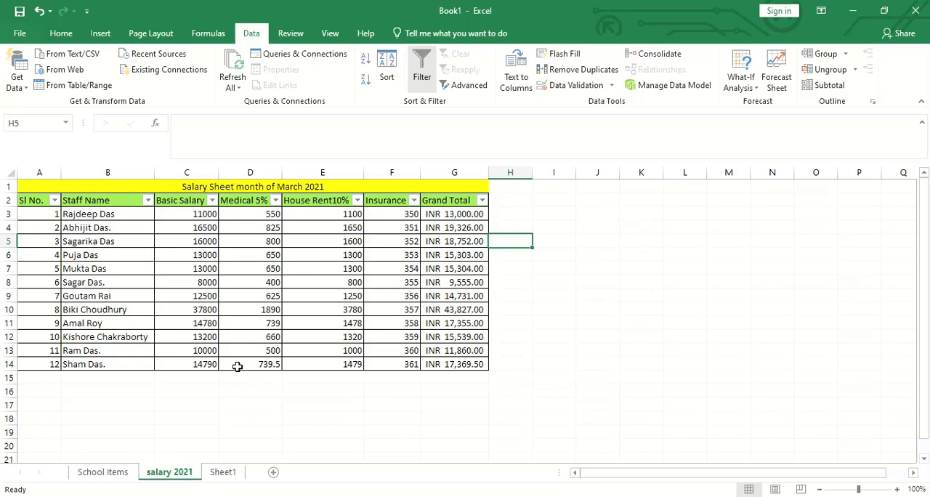
- Filter the Basic Salary column to show only the value 12500
click(212, 200)
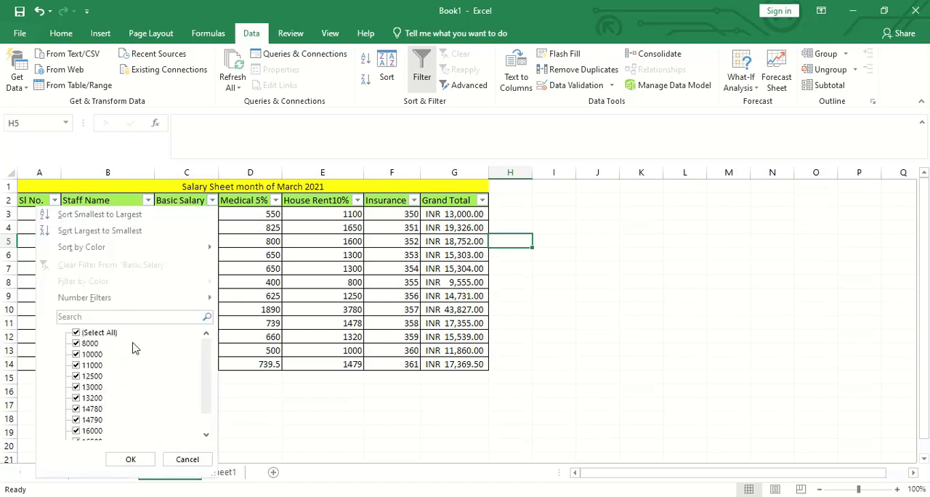
scroll(132, 375, down, 1)
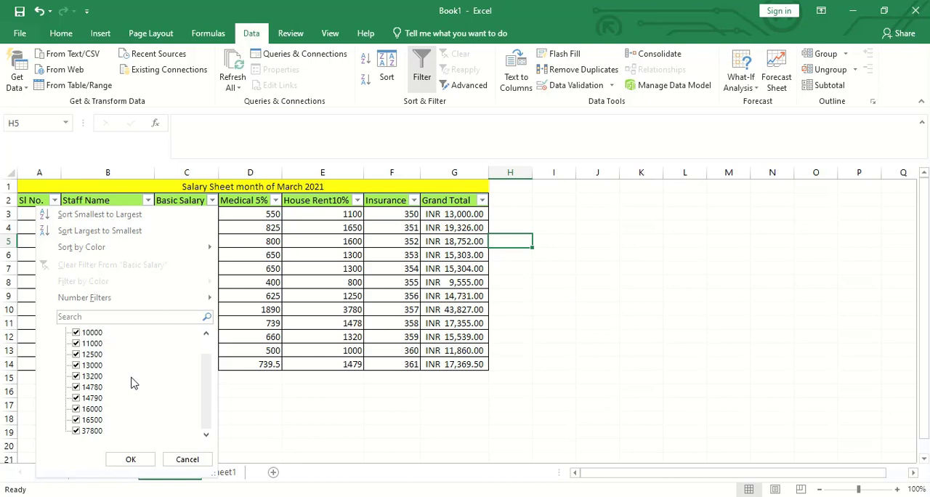
scroll(132, 383, up, 1)
click(108, 334)
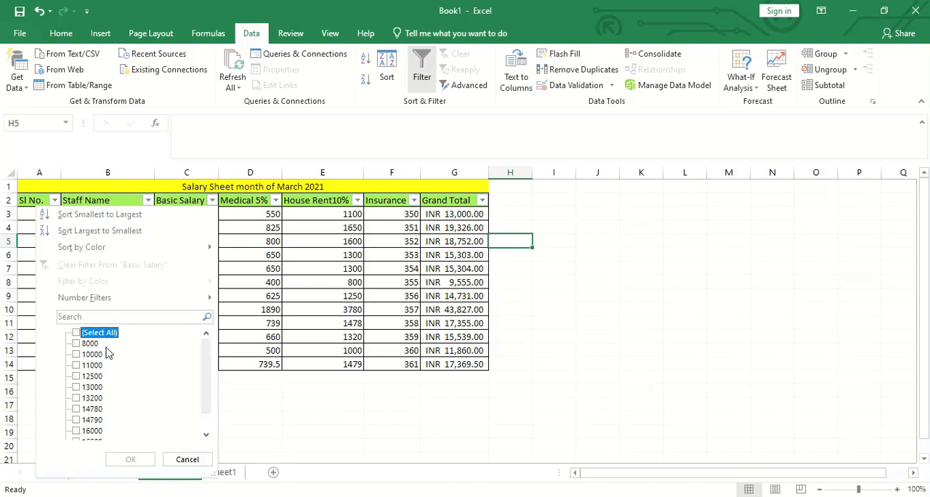
click(102, 379)
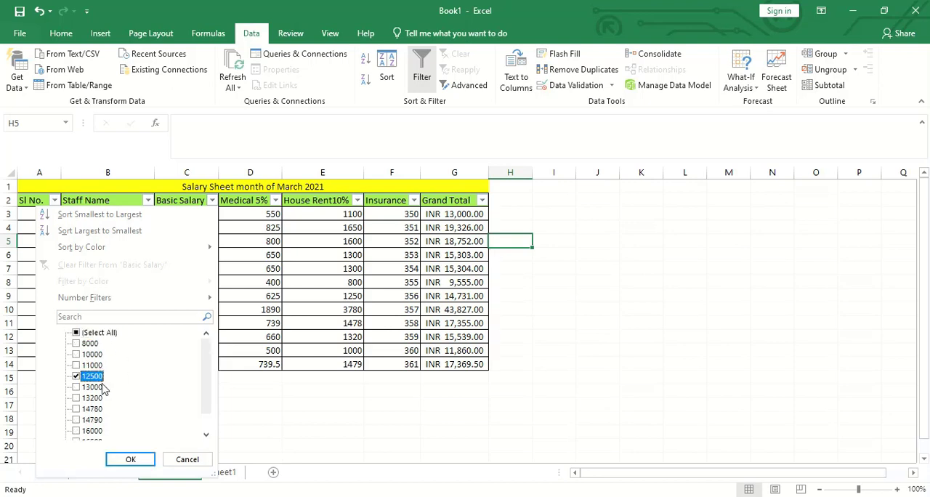
click(131, 459)
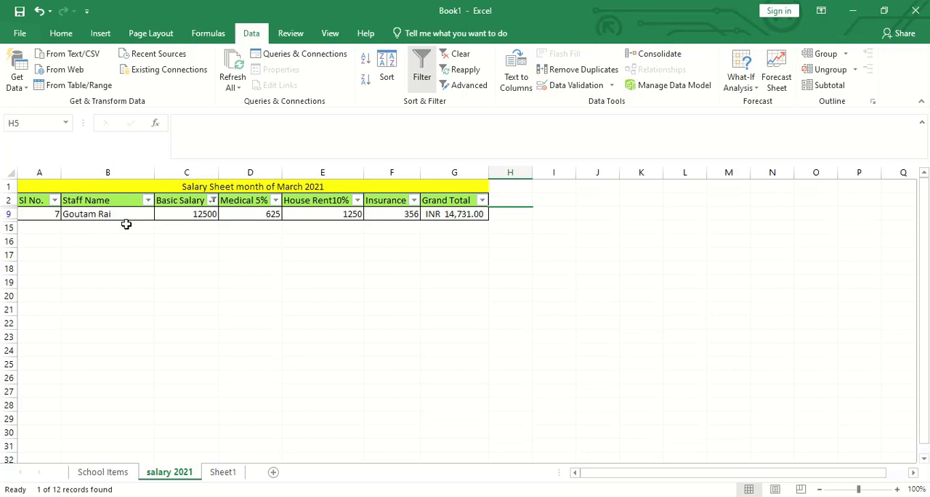
- Change the Basic Salary filter to show only the value 13000
click(212, 199)
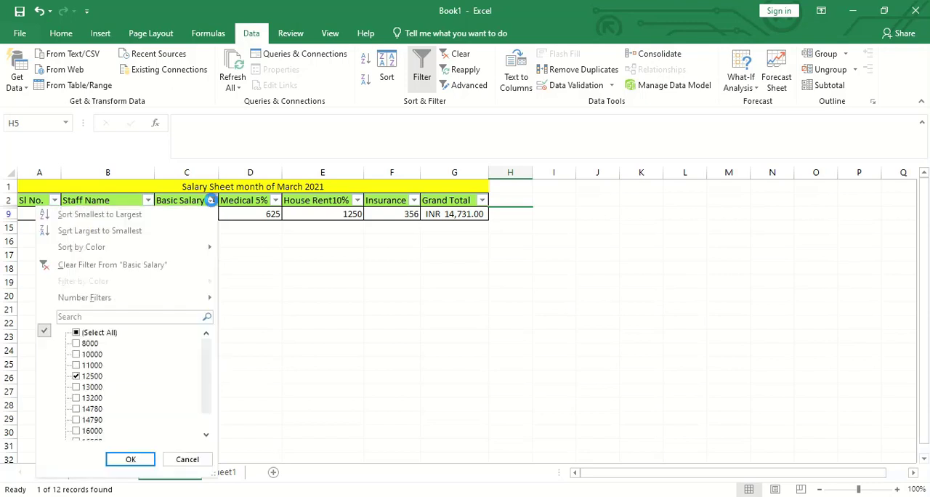
click(94, 376)
click(94, 387)
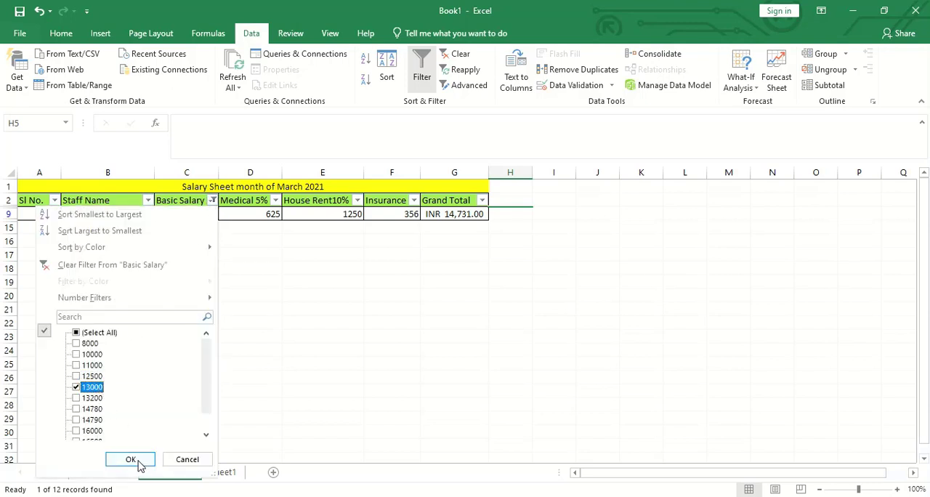
click(131, 459)
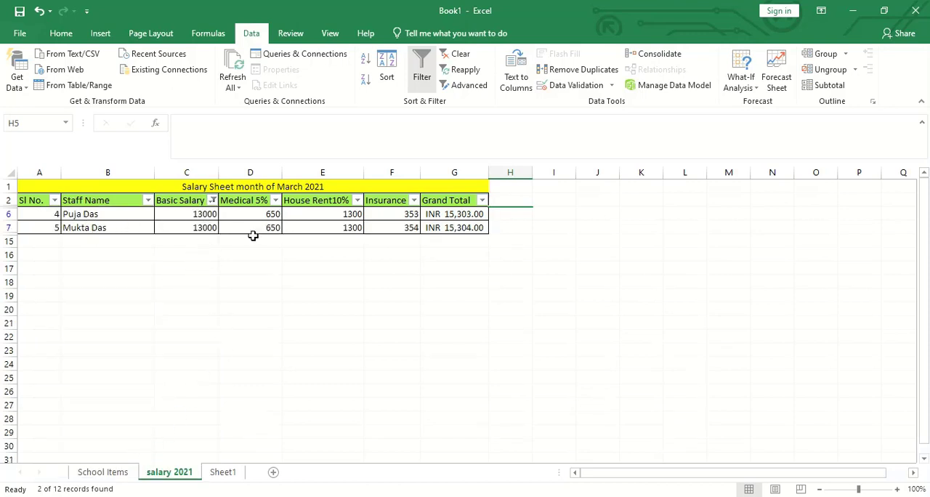
click(213, 200)
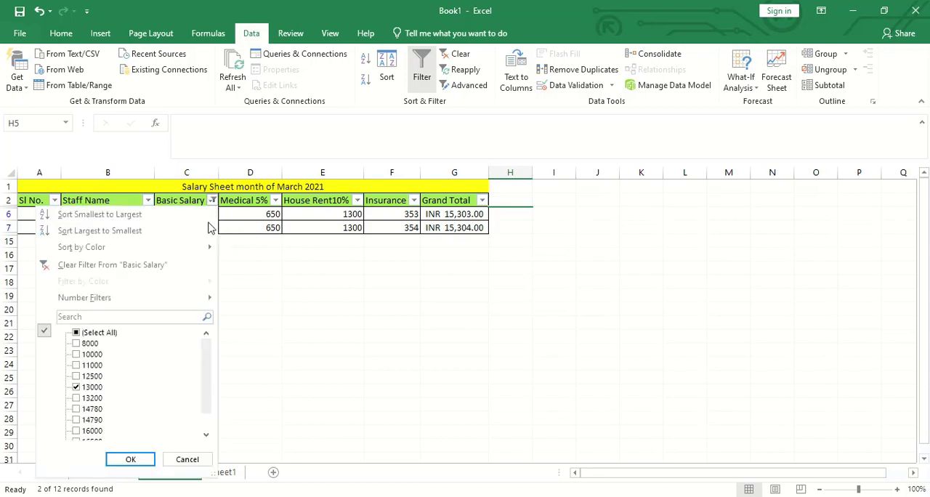
click(266, 331)
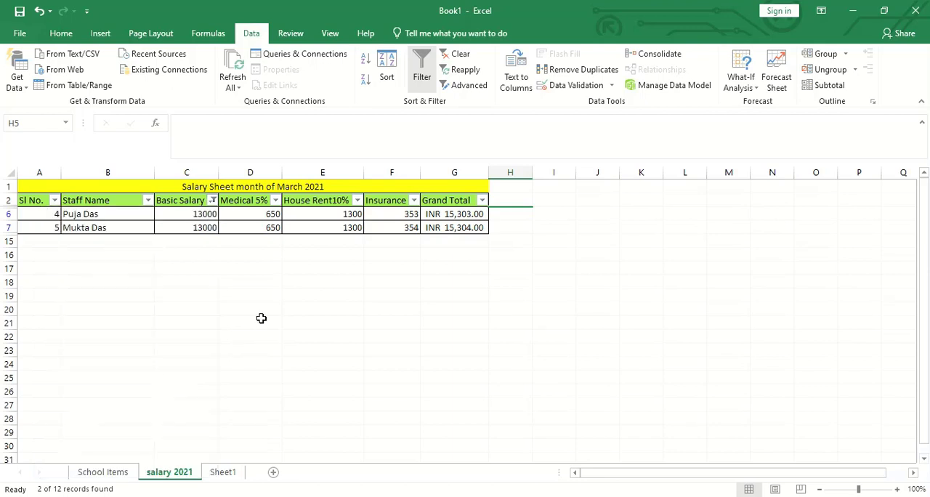
- Reselect all values in the Basic Salary filter to show every row of the table
click(212, 200)
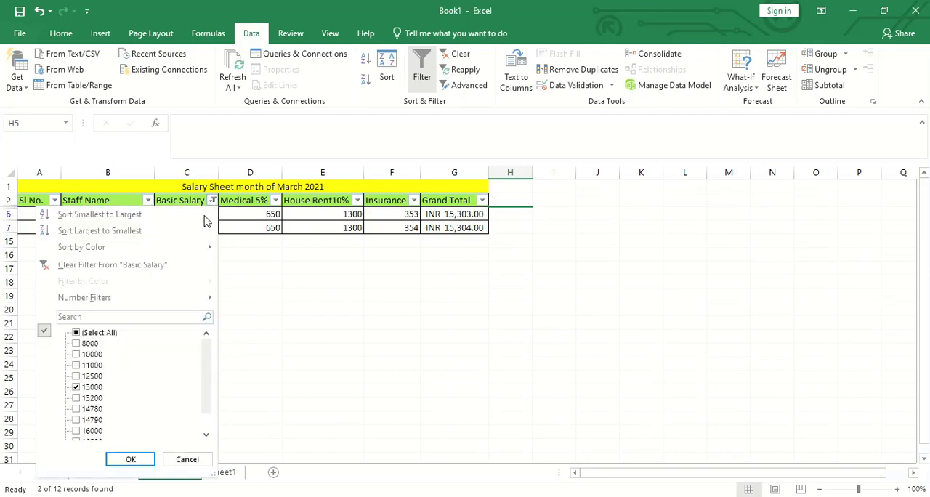
click(98, 333)
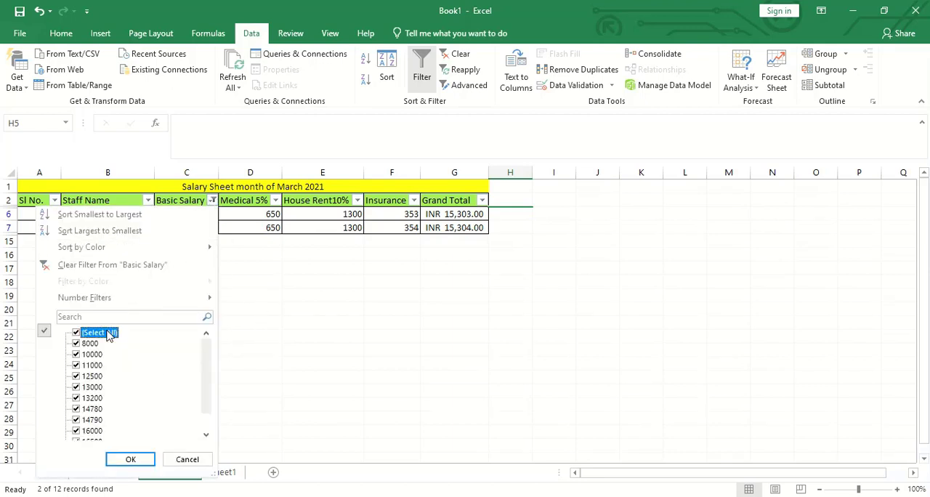
click(132, 460)
click(435, 405)
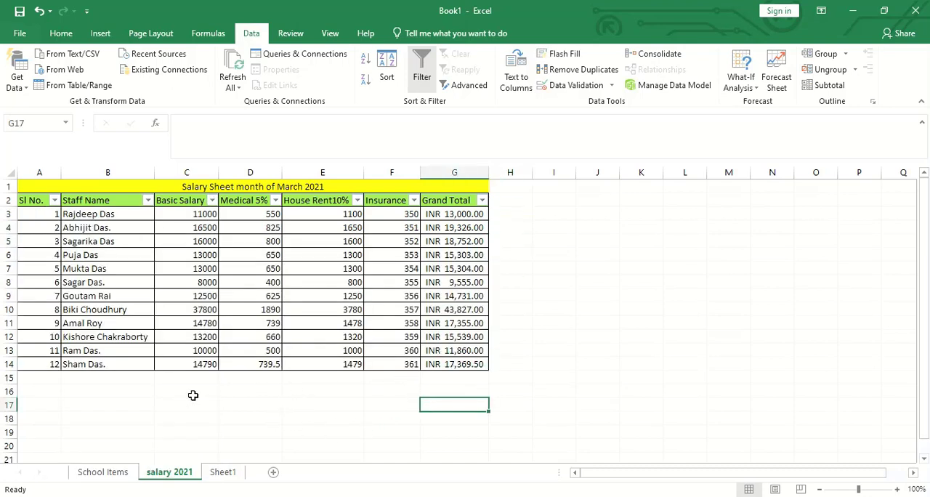
- Copy the name list A1:A5 from Sheet1 and paste it below the salary 2021 table, starting at cell B16
drag(108, 211, 114, 361)
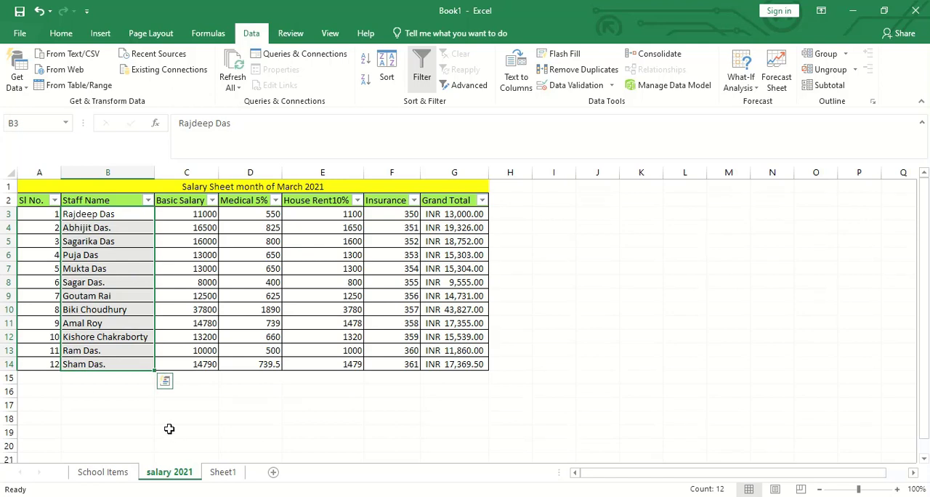
click(224, 473)
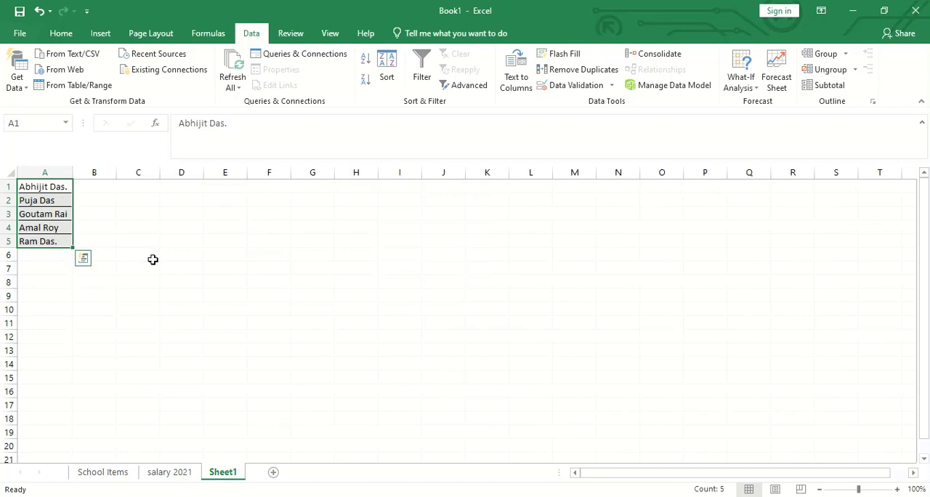
key(ctrl+c)
click(169, 474)
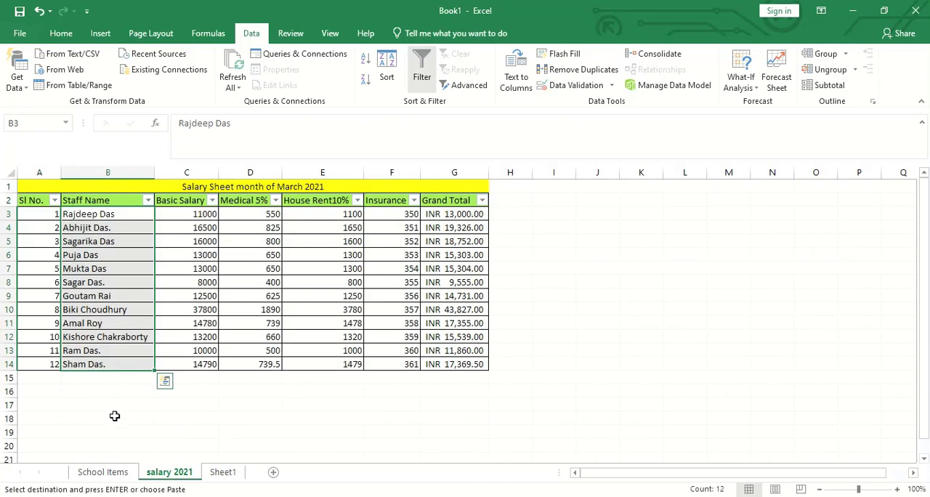
drag(95, 378, 93, 407)
click(93, 407)
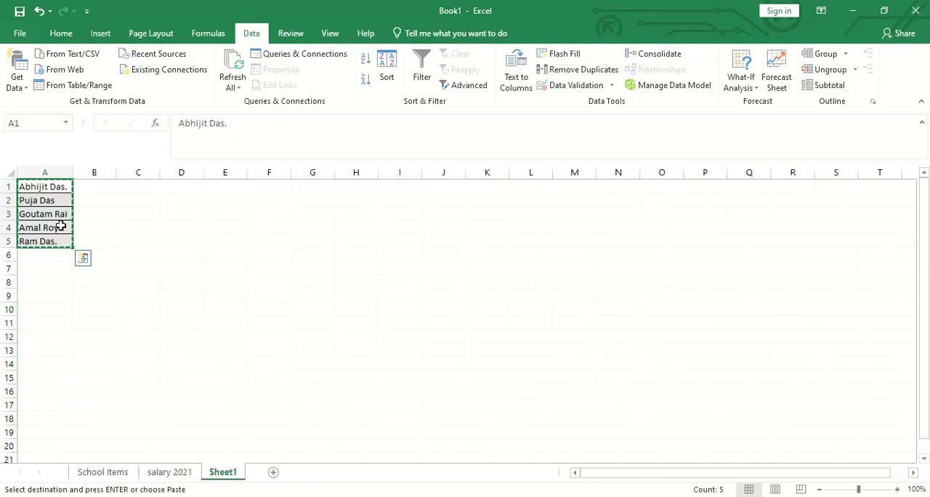
right_click(58, 222)
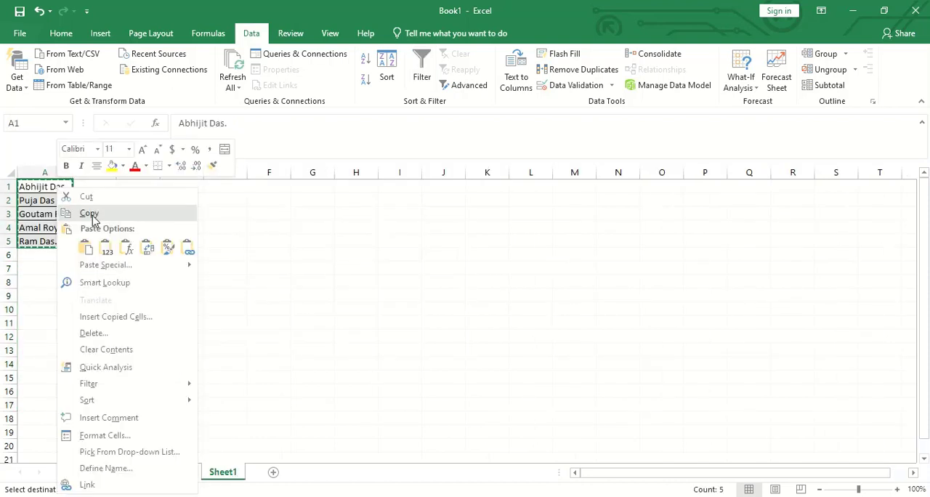
click(94, 216)
click(175, 472)
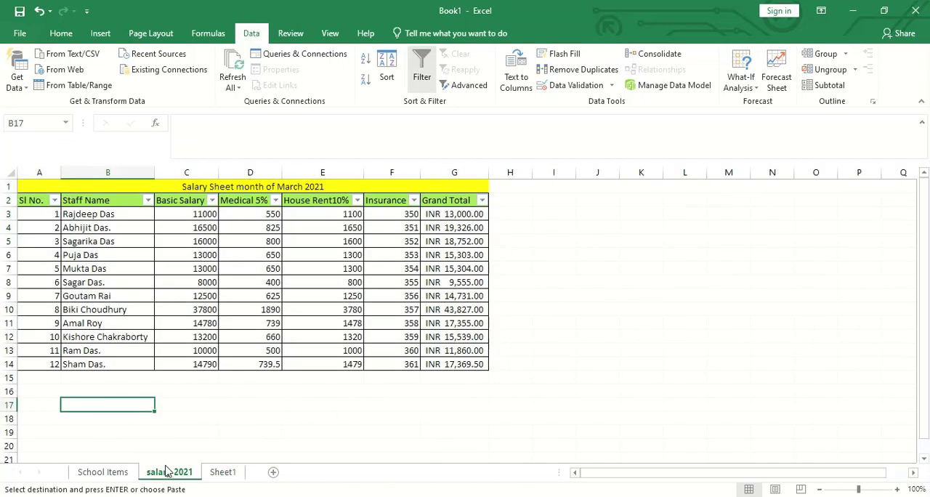
click(97, 393)
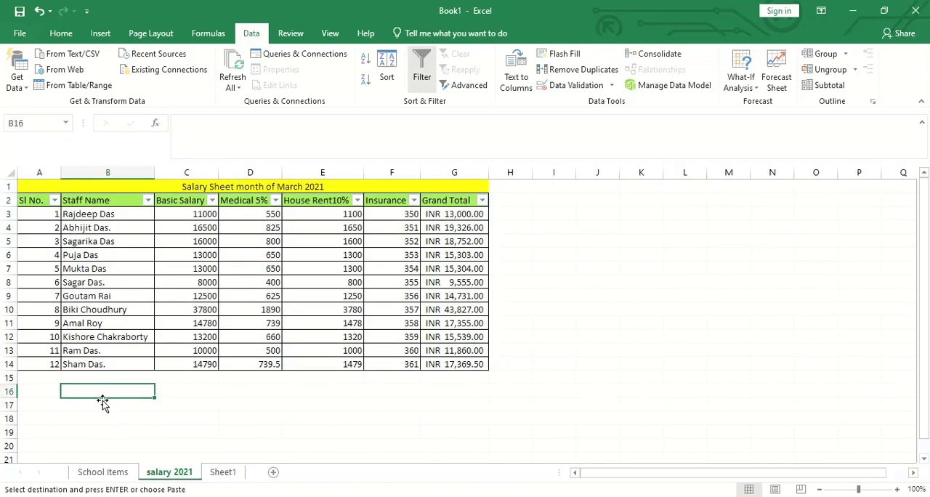
key(ctrl+v)
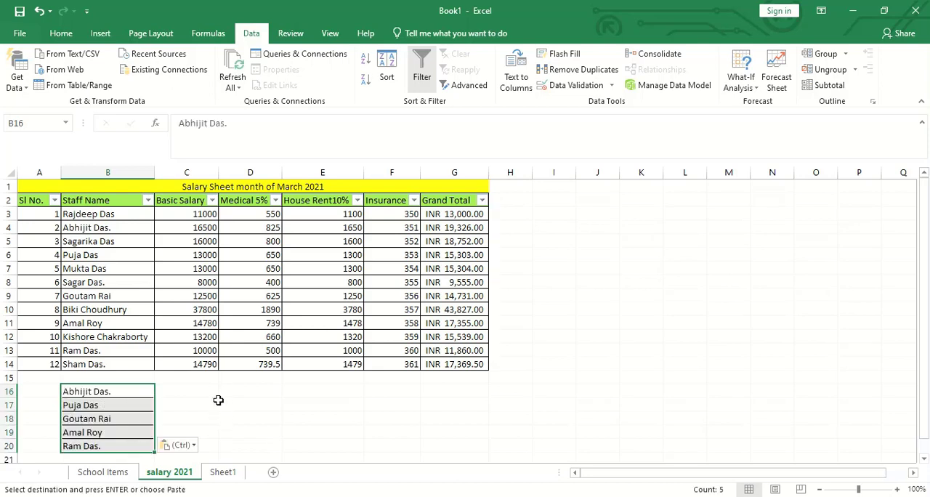
click(251, 430)
key(Left)
key(Up)
key(Up)
key(Up)
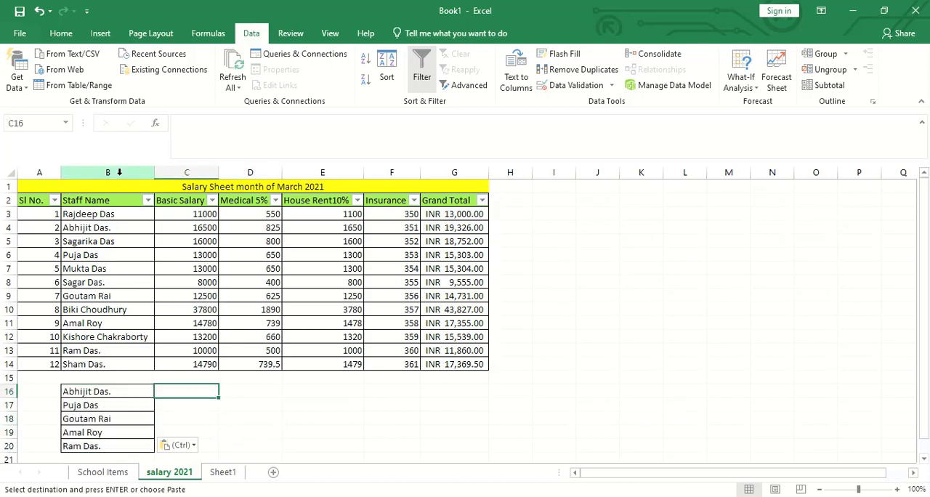
- Highlight the duplicate values in column B with conditional formatting, using Light Red Fill with Dark Red Text
click(119, 173)
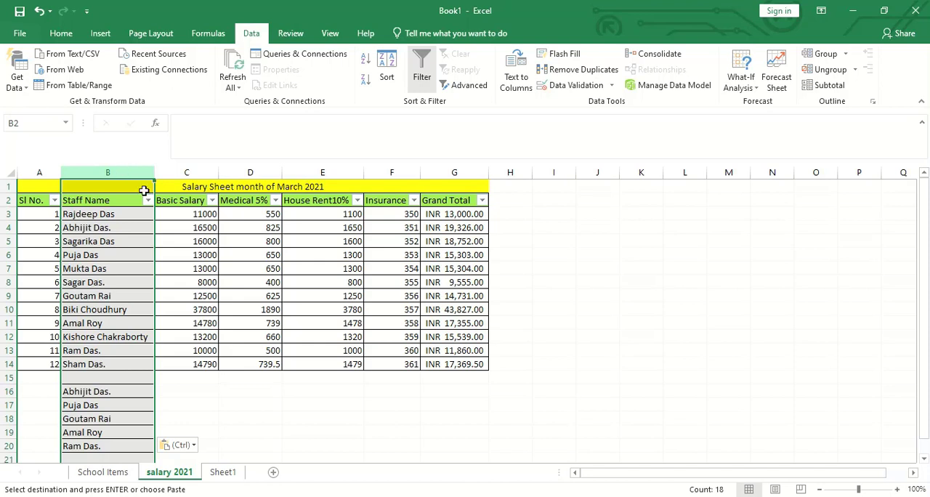
click(61, 33)
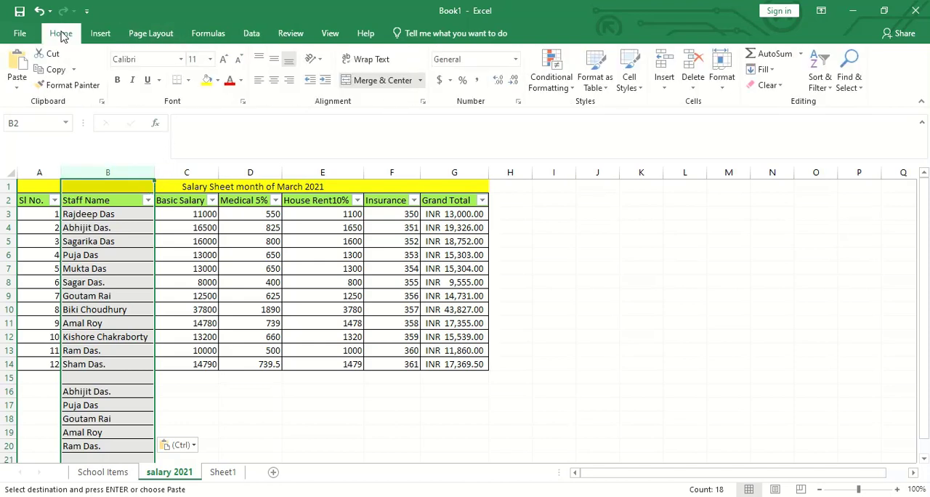
click(573, 87)
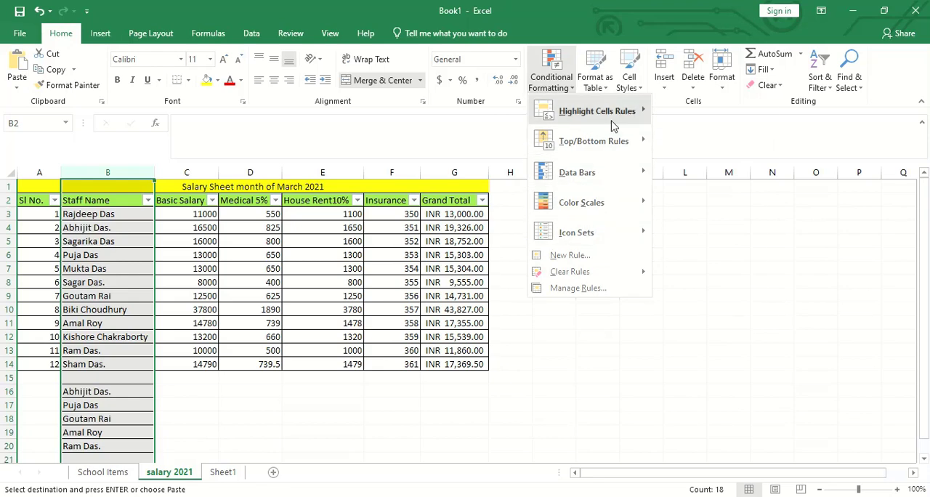
mouse_move(614, 125)
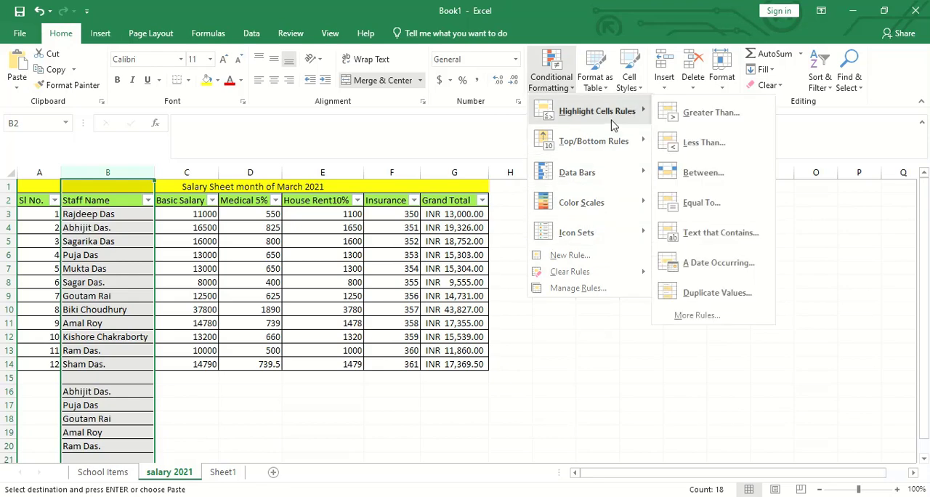
click(717, 292)
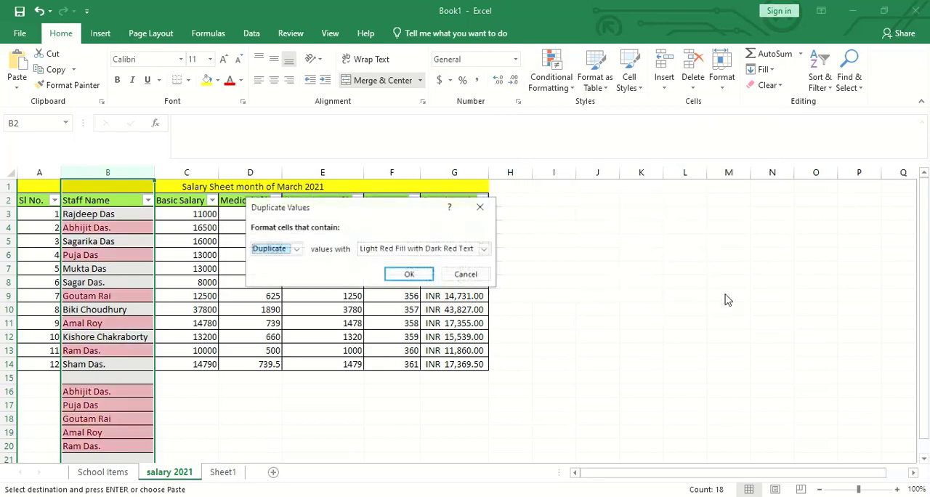
click(409, 277)
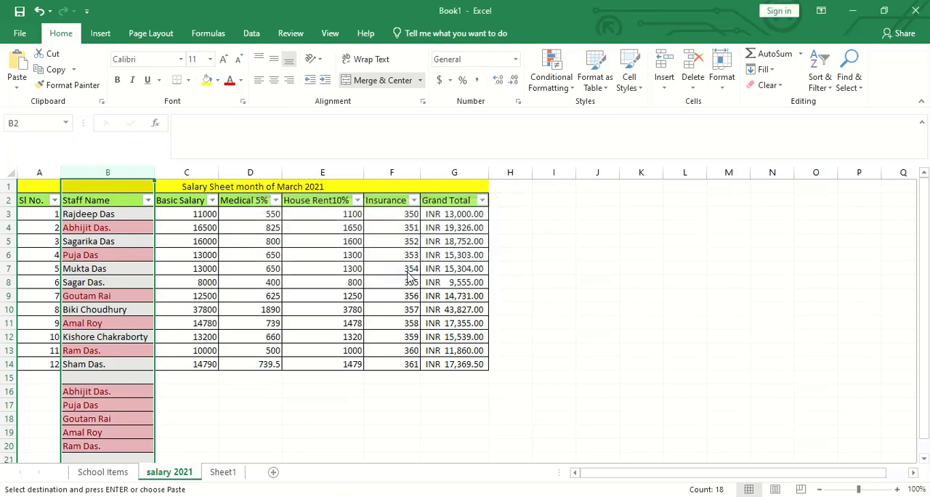
scroll(244, 363, down, 1)
click(242, 401)
scroll(242, 396, up, 1)
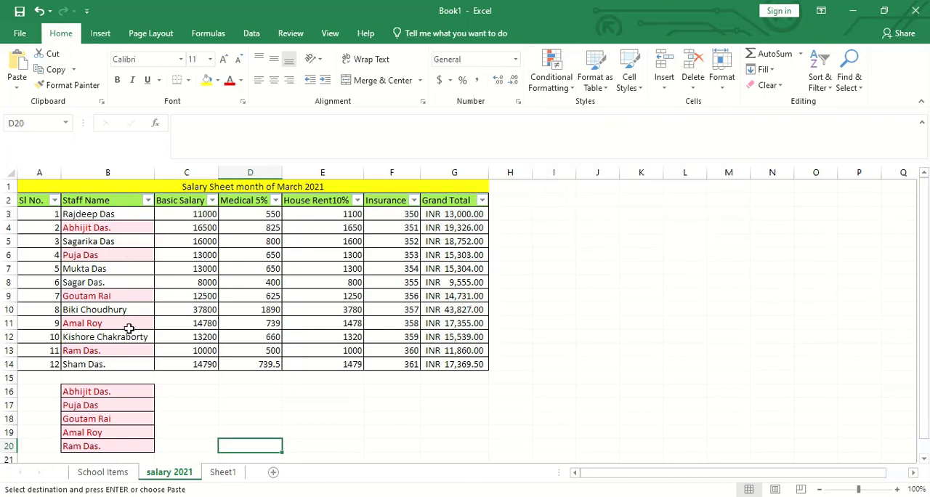
click(116, 392)
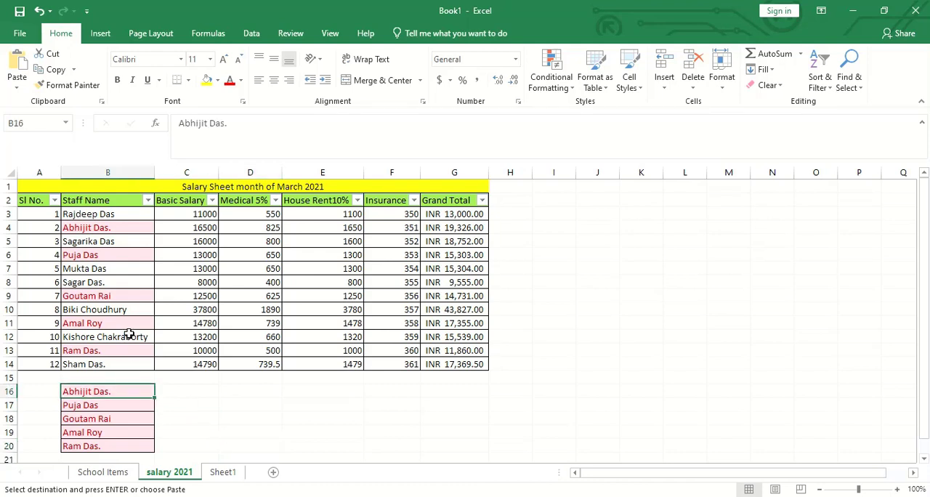
click(120, 232)
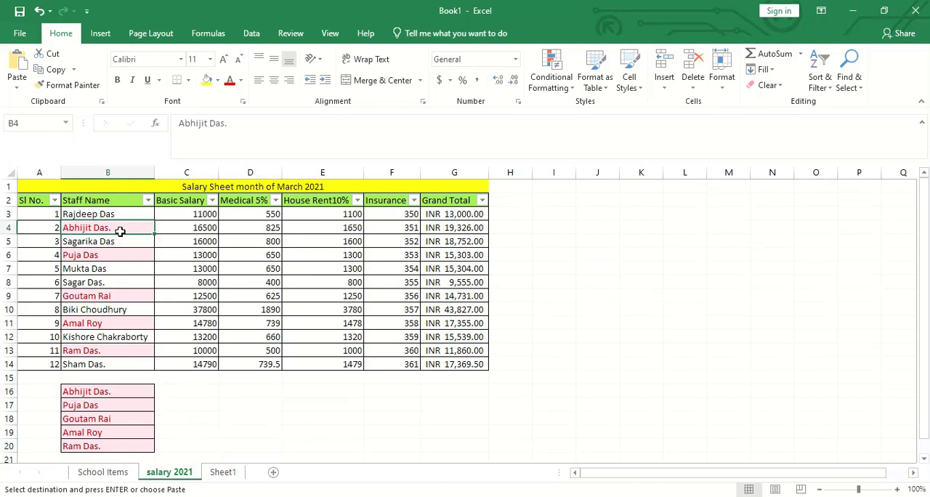
- Copy the Basic Salary values in C5, C10 and C13 together and paste them beside the lower name list, starting at C16
click(186, 241)
ctrl+click(186, 309)
ctrl+click(196, 350)
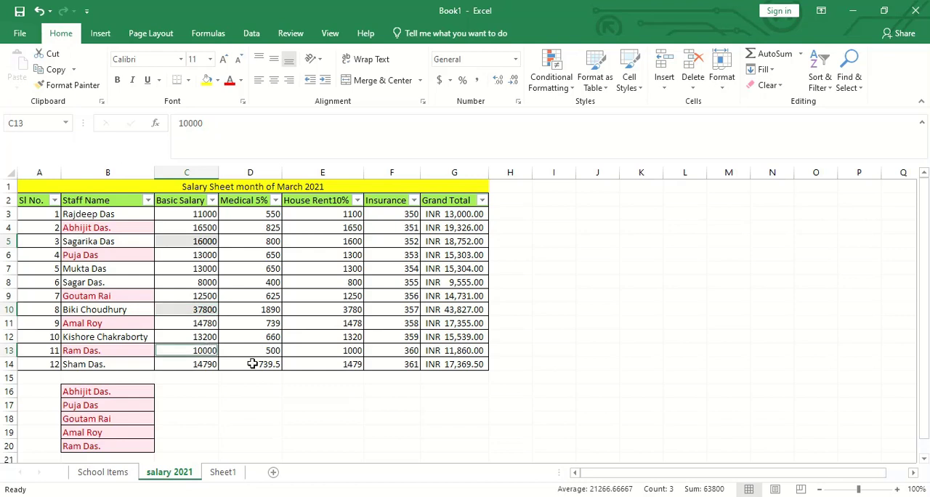
key(ctrl+c)
click(192, 392)
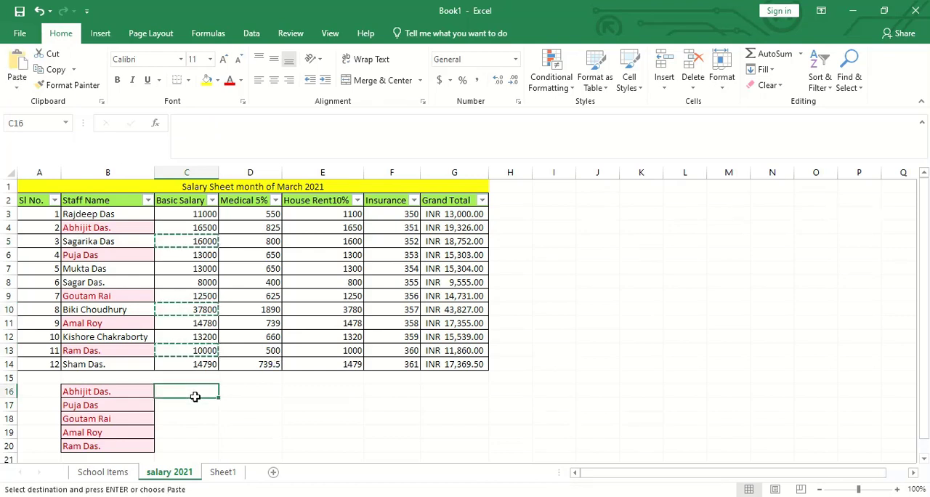
key(ctrl+v)
click(269, 405)
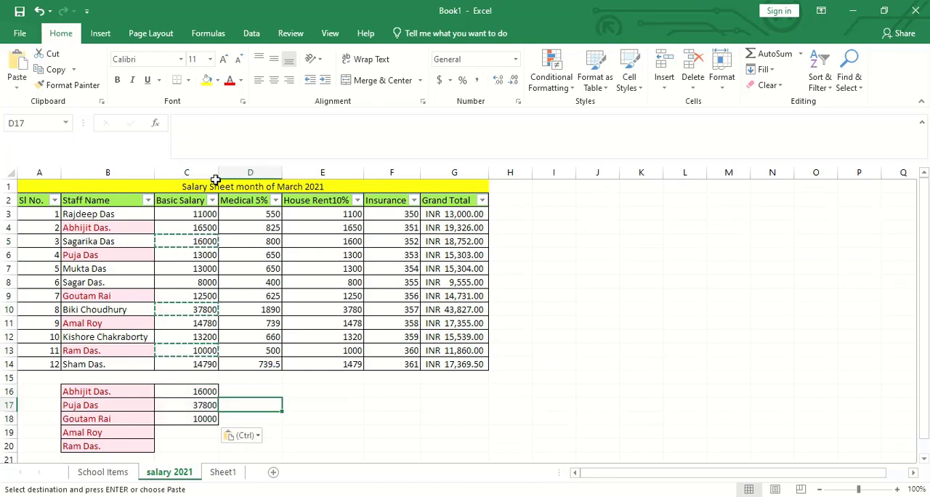
- Apply a Duplicate Values highlighting rule to the whole Basic Salary column C
click(205, 173)
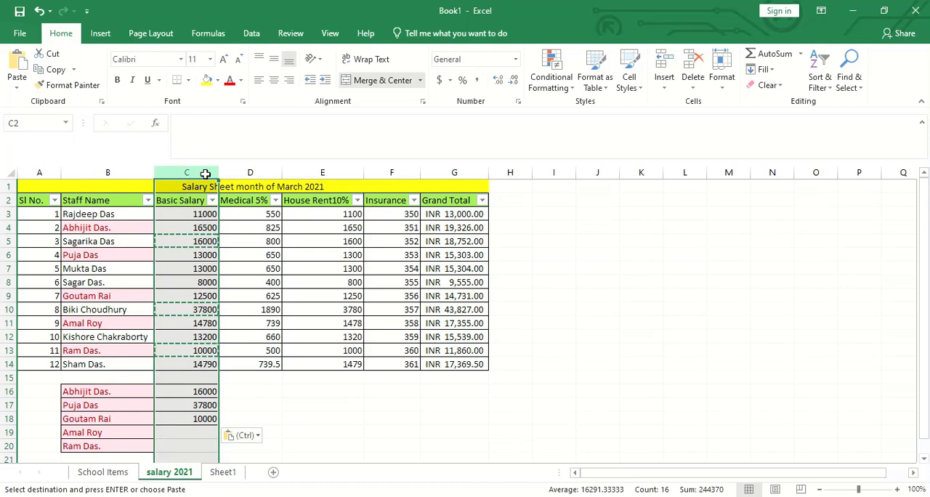
click(571, 87)
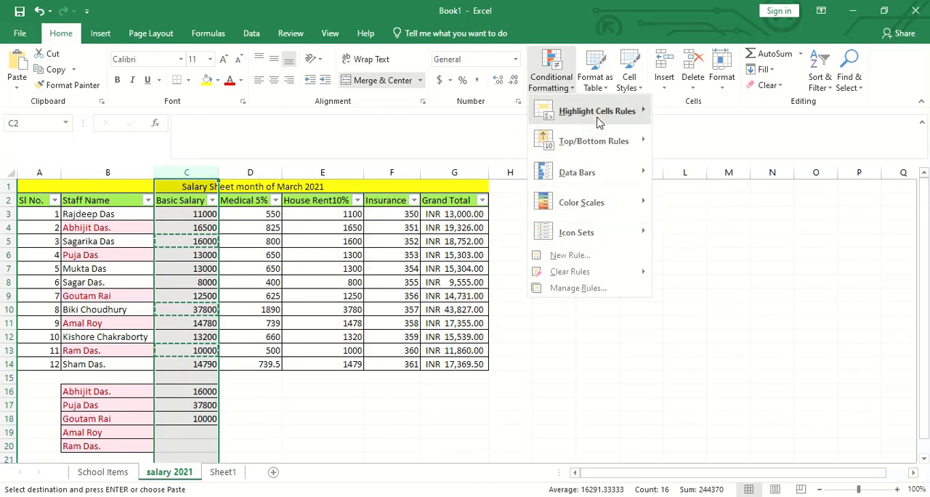
mouse_move(598, 122)
click(714, 292)
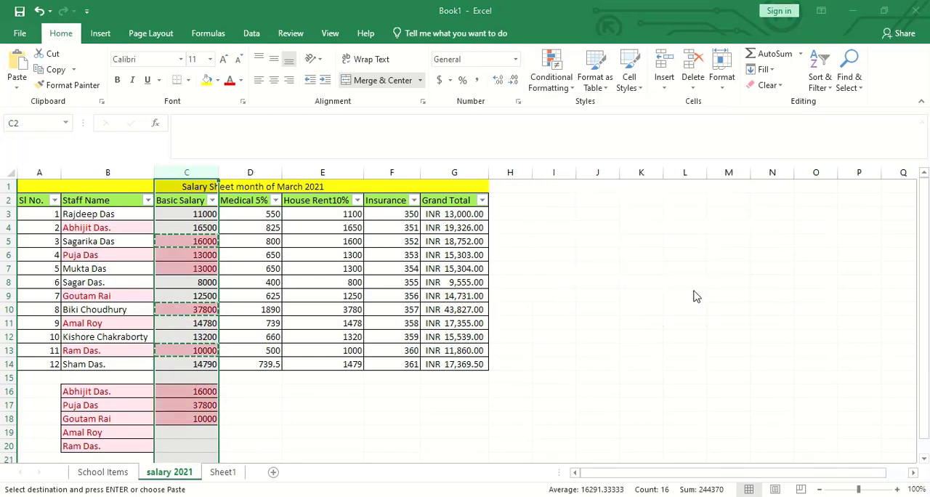